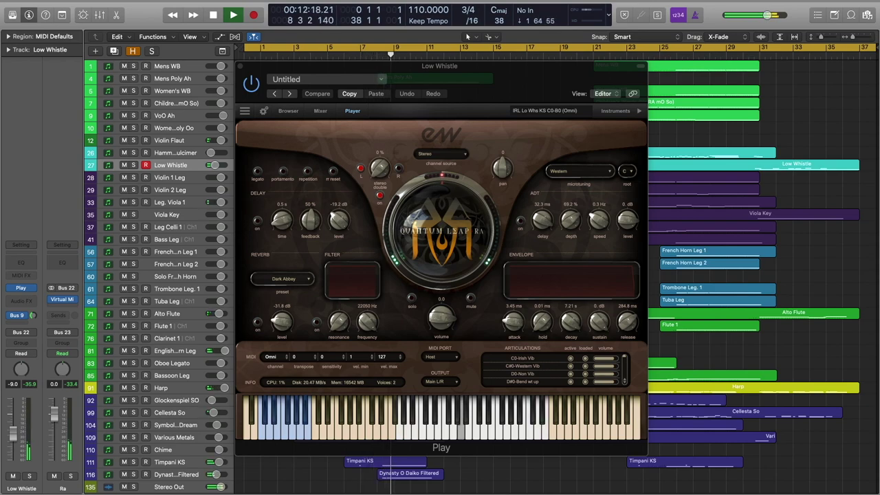
- Inspect the instruments on the choir, percussion, Violin 1 Leg and Hammer Dulcimer tracks while the piece plays
click(169, 177)
click(169, 79)
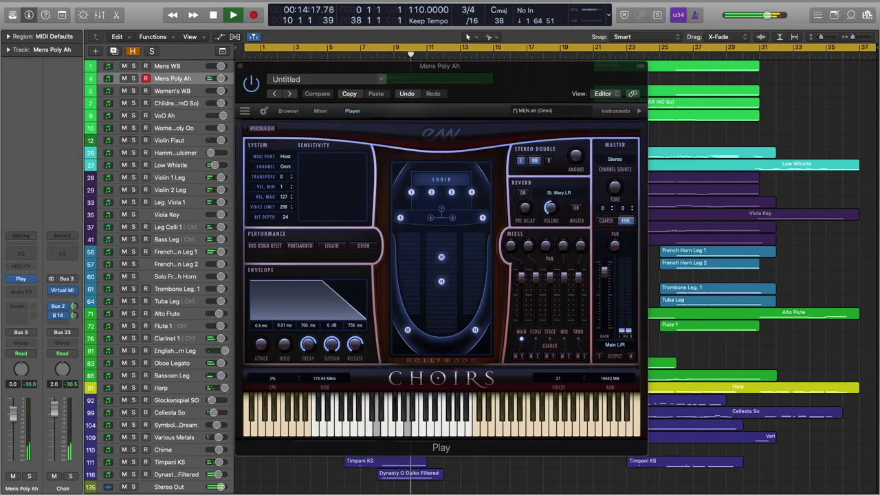
click(170, 462)
click(169, 437)
click(169, 116)
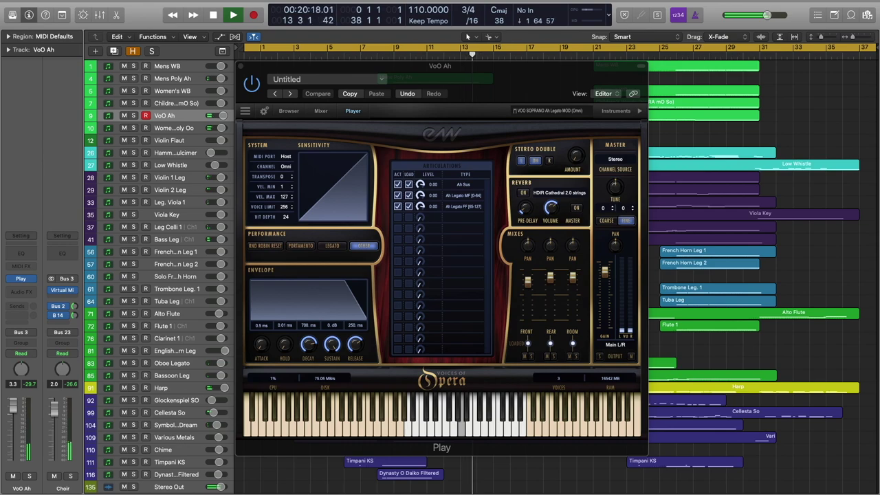
click(169, 128)
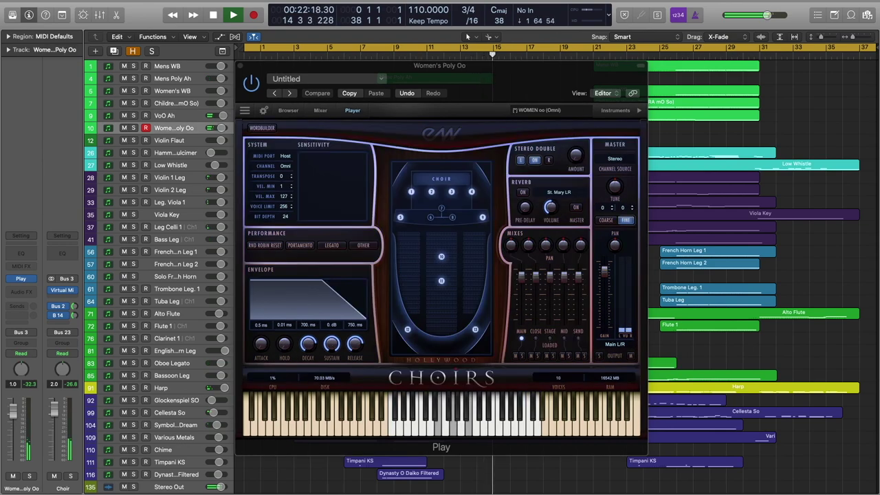
click(172, 152)
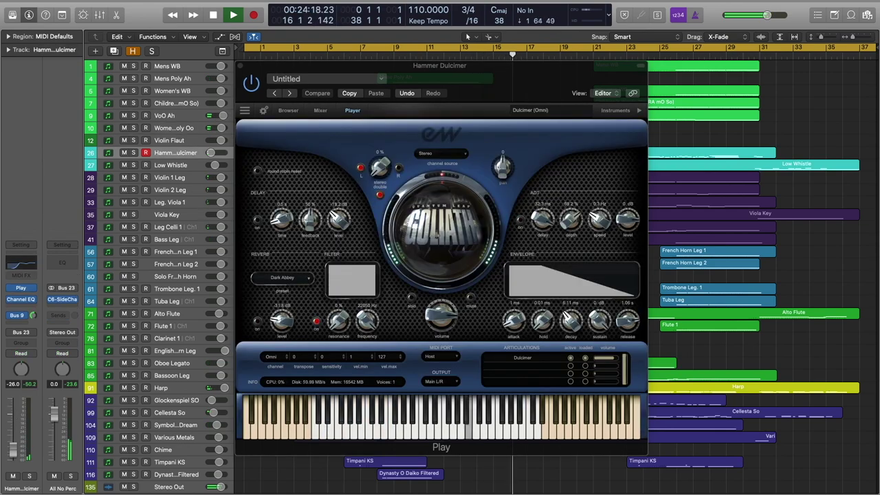
- View the instruments loaded on Violin 1 Leg, VoO Ah, Leg Celli 1, Children's Words, Timpani KS and Women's WB during playback
click(169, 177)
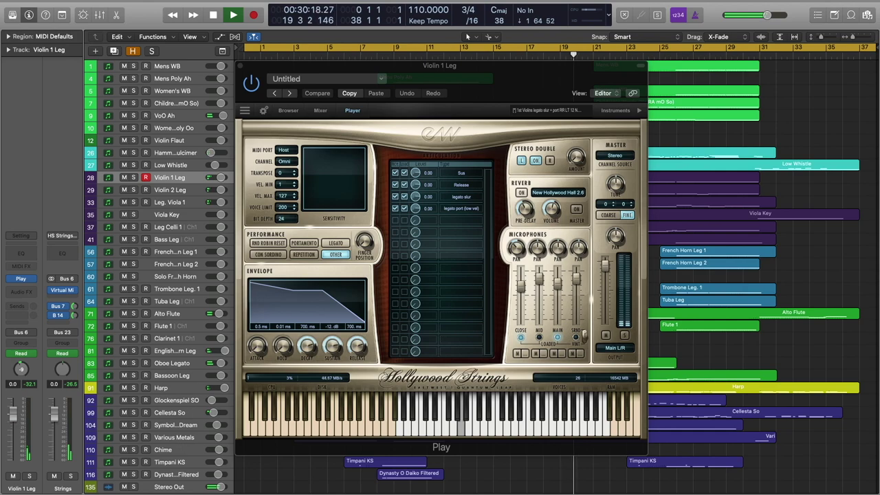
click(172, 152)
click(165, 115)
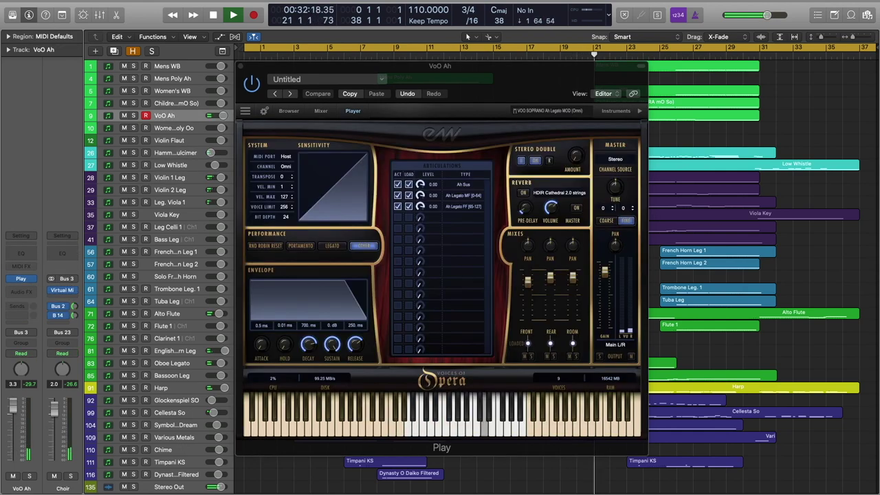
click(168, 227)
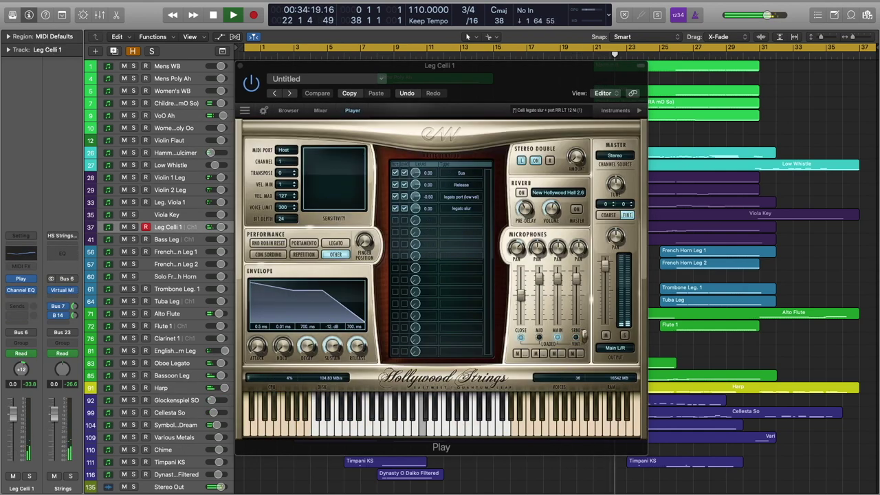
click(175, 103)
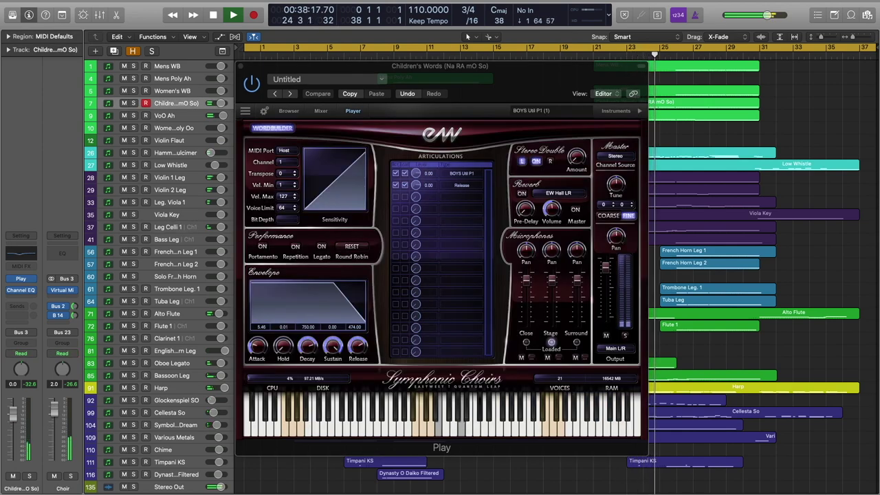
click(167, 314)
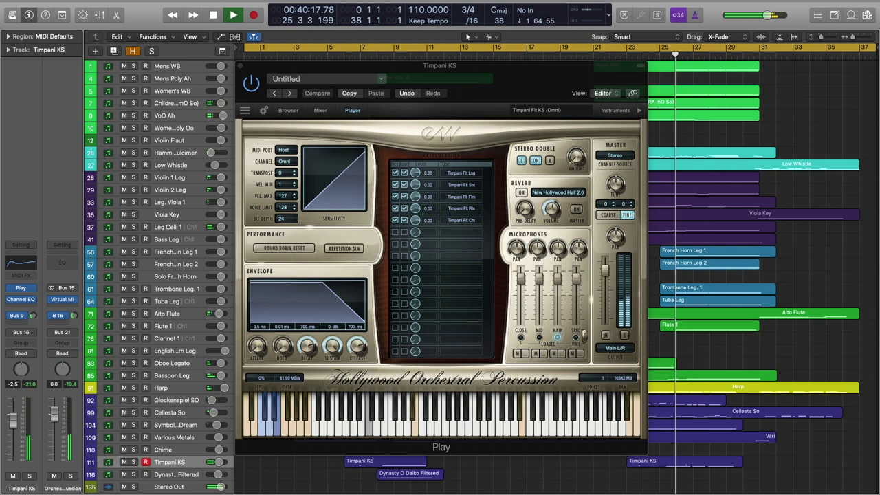
click(172, 91)
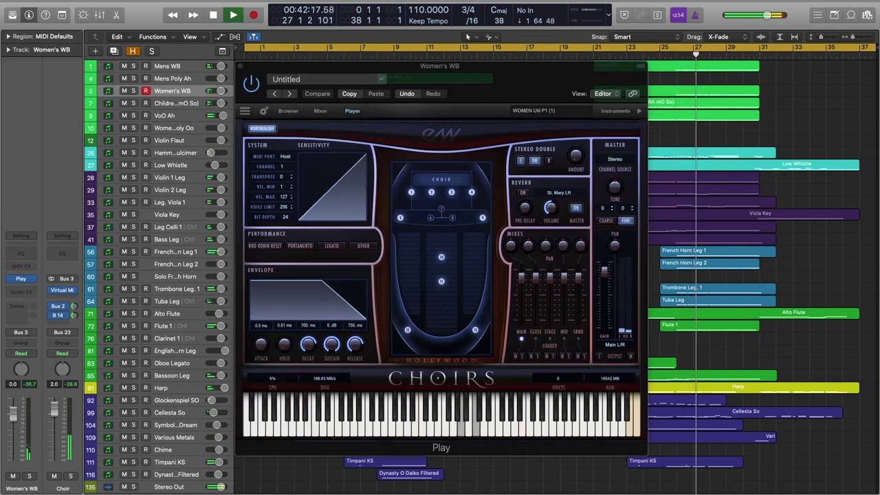
click(165, 116)
- View the notes of all regions together in the Piano Roll, and inspect the Harp, Cellesta So and Low Whistle instruments
key(super+a)
key(p)
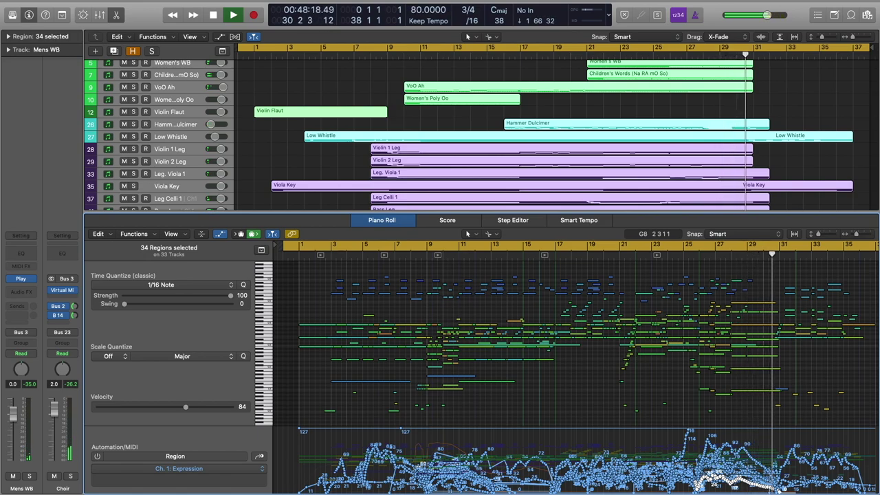
key(1)
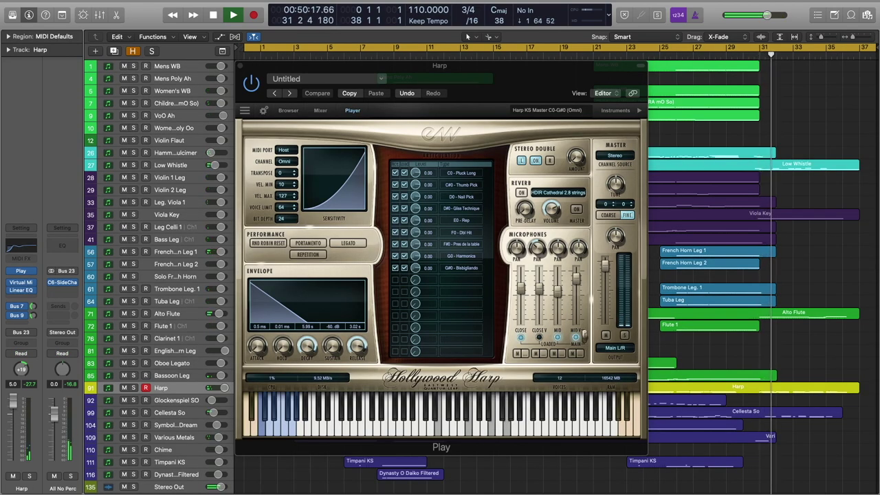
click(168, 412)
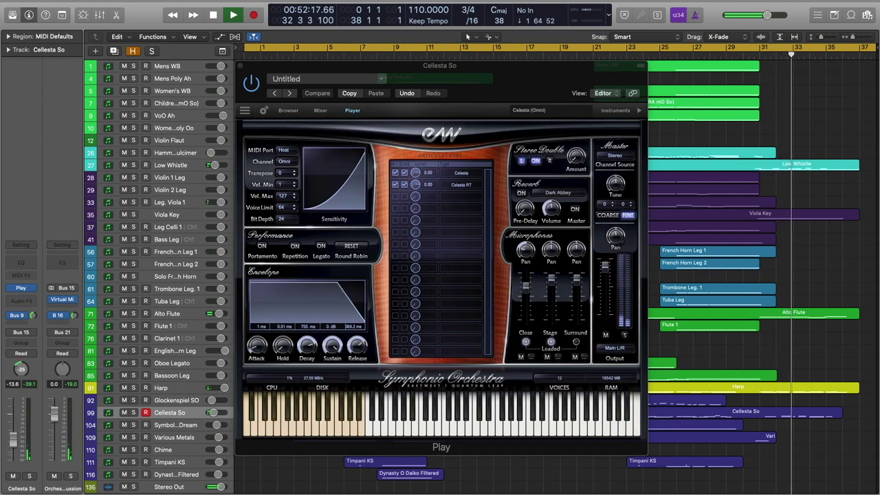
click(170, 165)
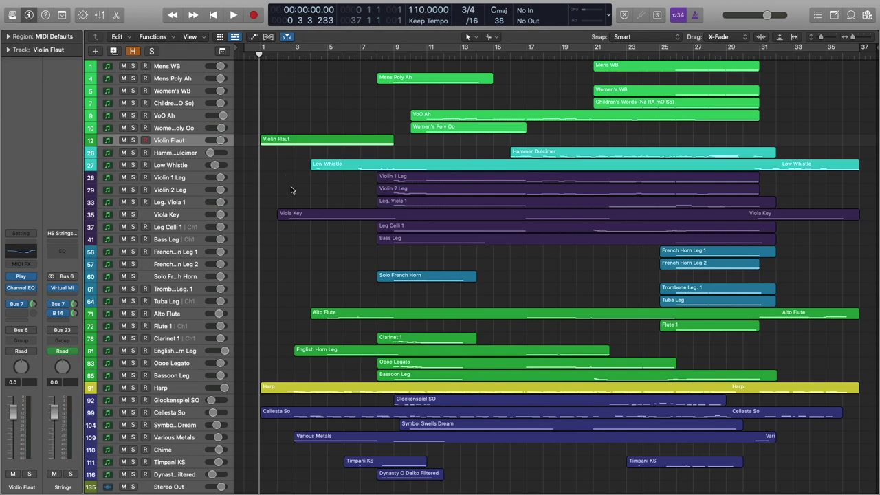
- Open the Violin Flaut region in the Piano Roll, display its Modulation curve and play the piece
double_click(285, 140)
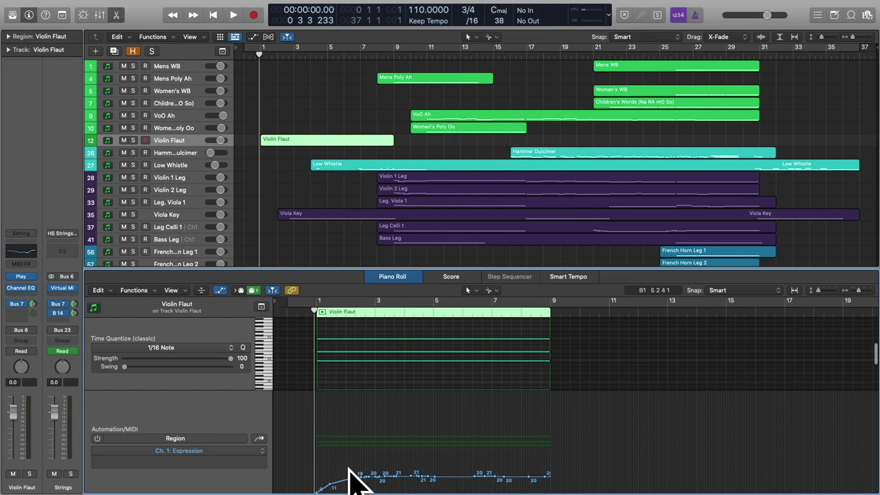
click(260, 444)
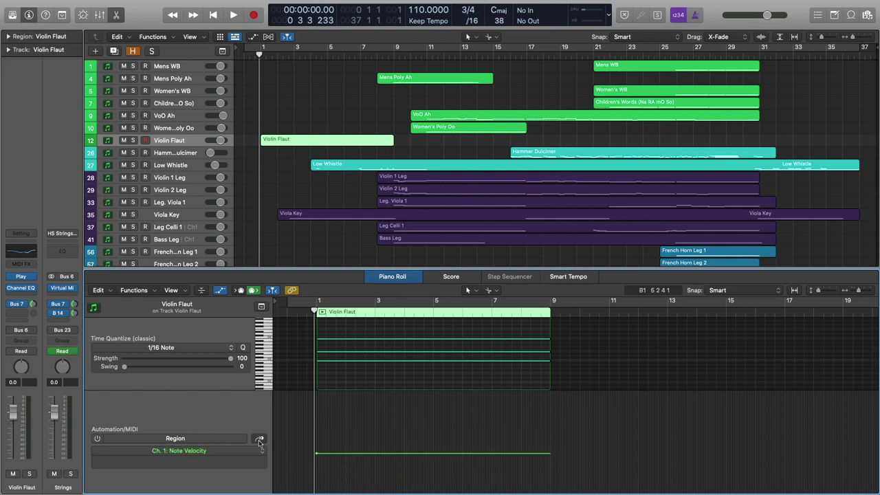
click(259, 440)
key(space)
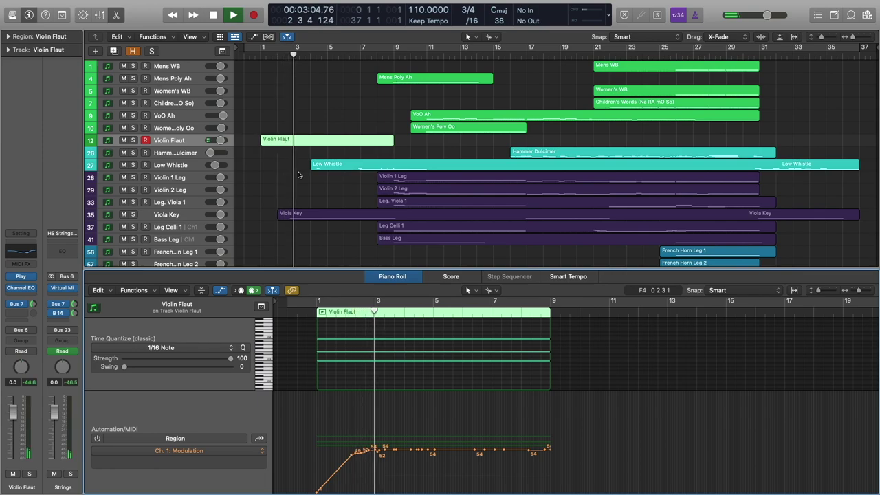
- Show the Viola Key region in the Piano Roll during playback, and stop with no region selected
click(307, 214)
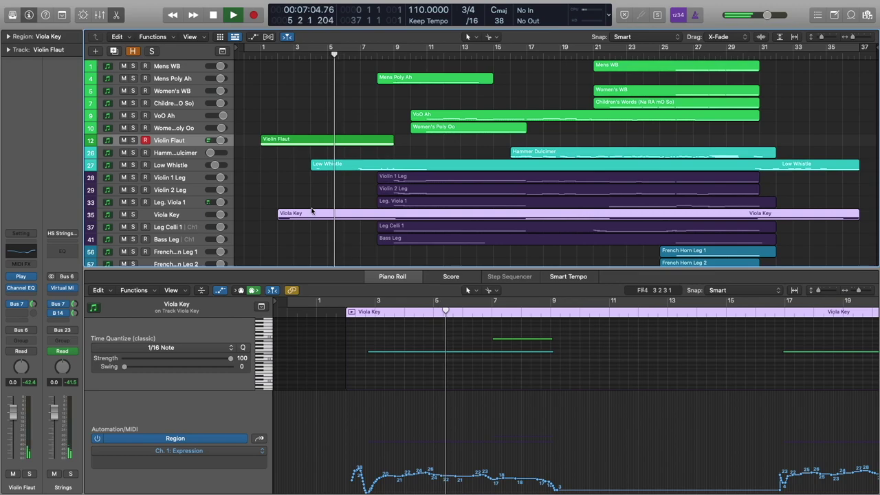
key(space)
scroll(306, 219, down, 10)
click(273, 144)
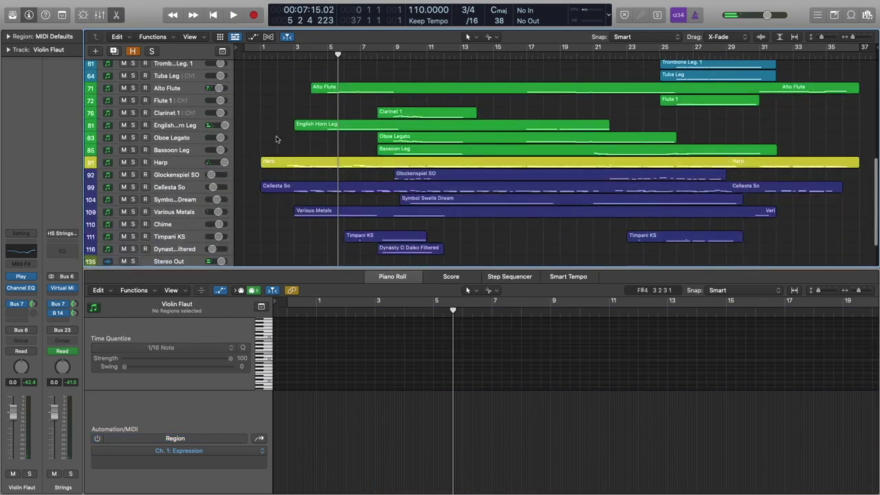
- Place the playhead at bar 3 and examine the Harp and Cellesta So notes together in the Piano Roll
key(c)
click(294, 49)
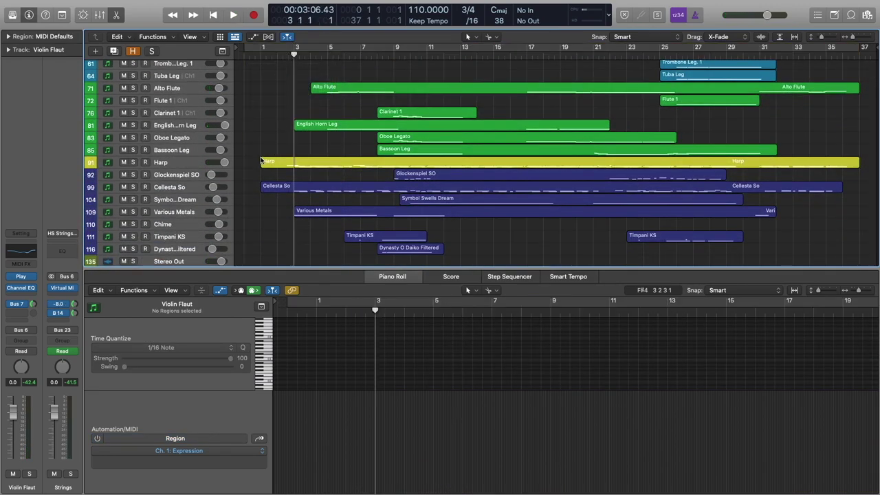
drag(266, 136, 281, 204)
scroll(405, 333, up, 5)
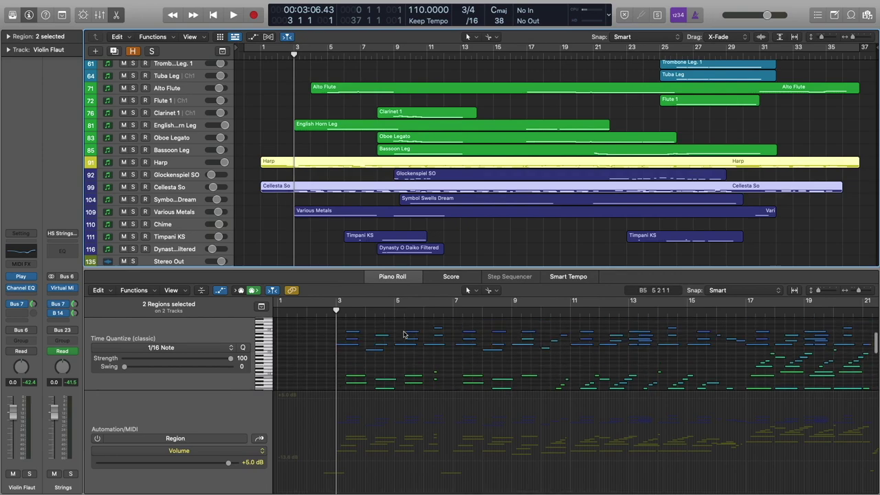
scroll(403, 333, down, 2)
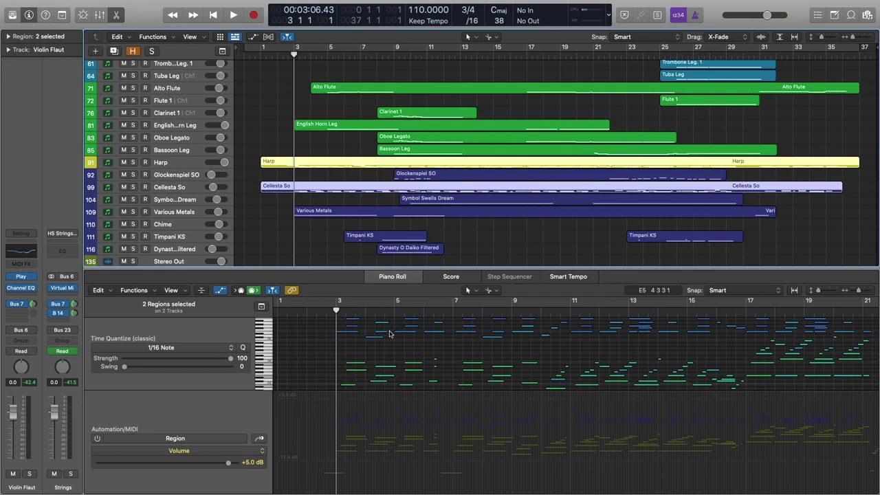
scroll(389, 333, up, 3)
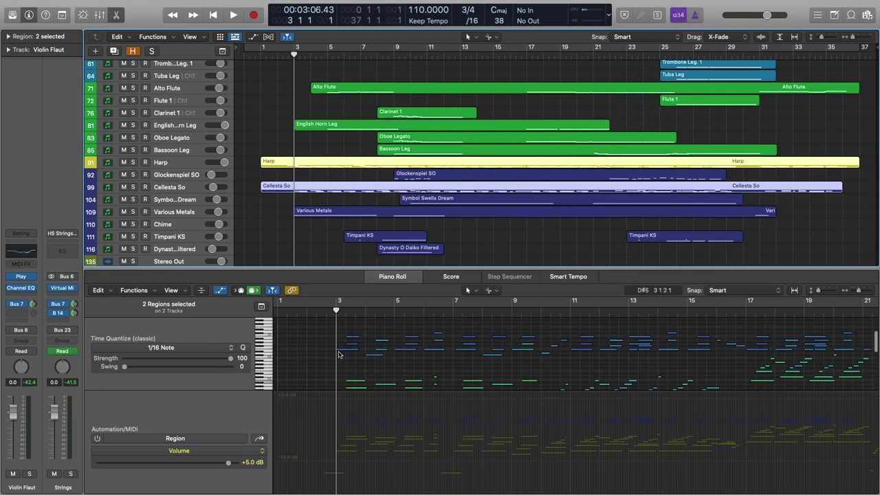
scroll(349, 351, down, 2)
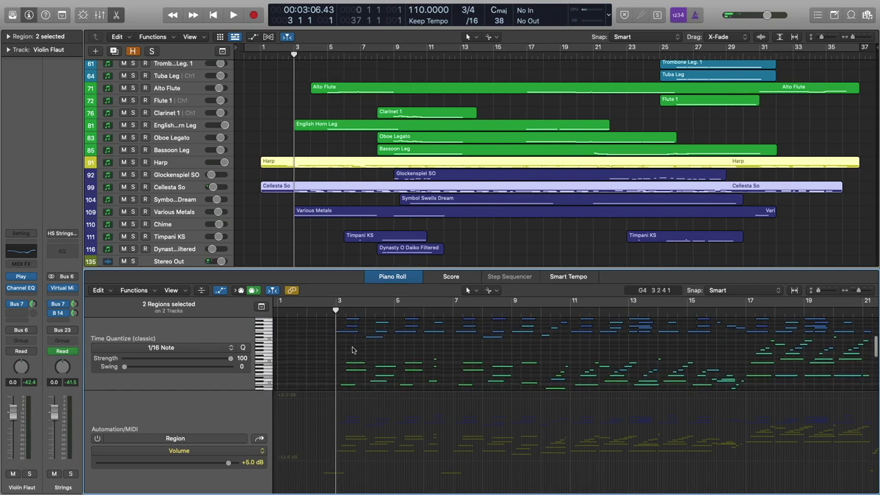
scroll(350, 348, up, 2)
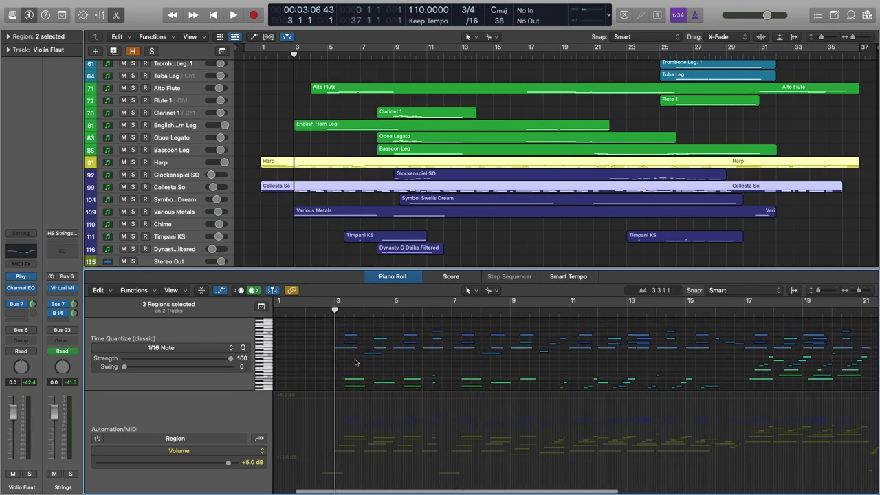
scroll(356, 363, down, 2)
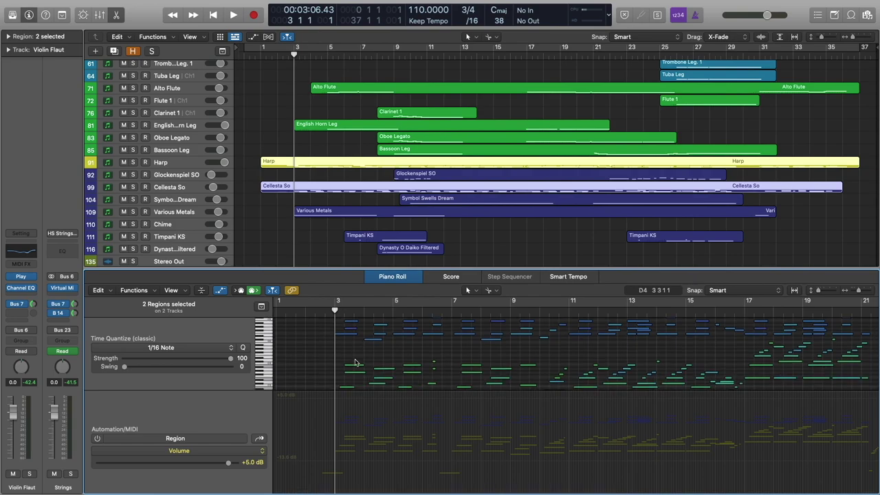
scroll(316, 218, up, 2)
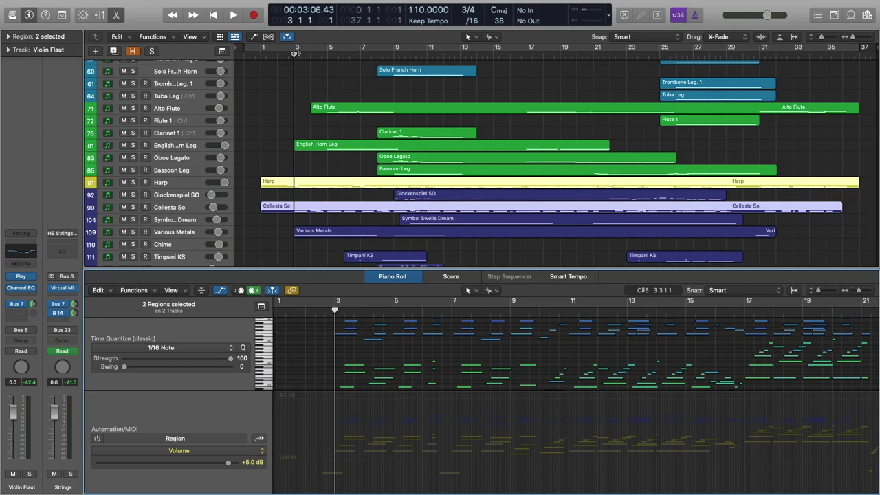
- Play from the beginning and add the Various Metals region to the notes shown in the Piano Roll
key(Return)
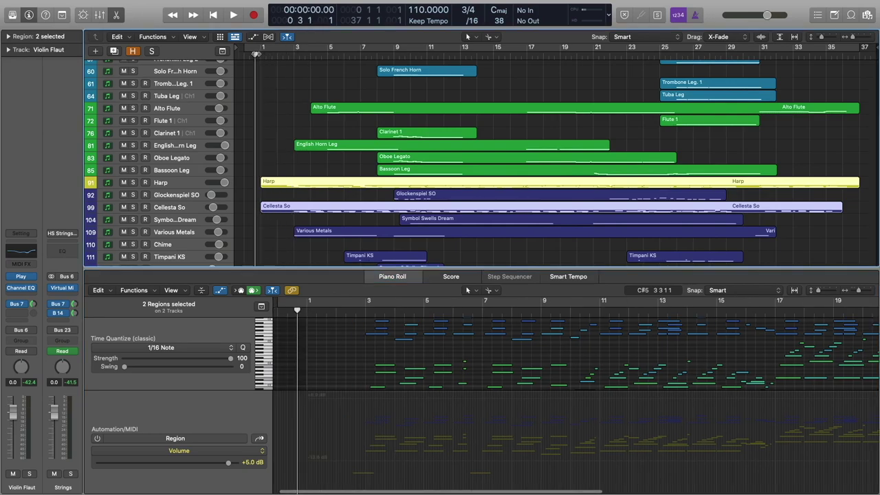
key(space)
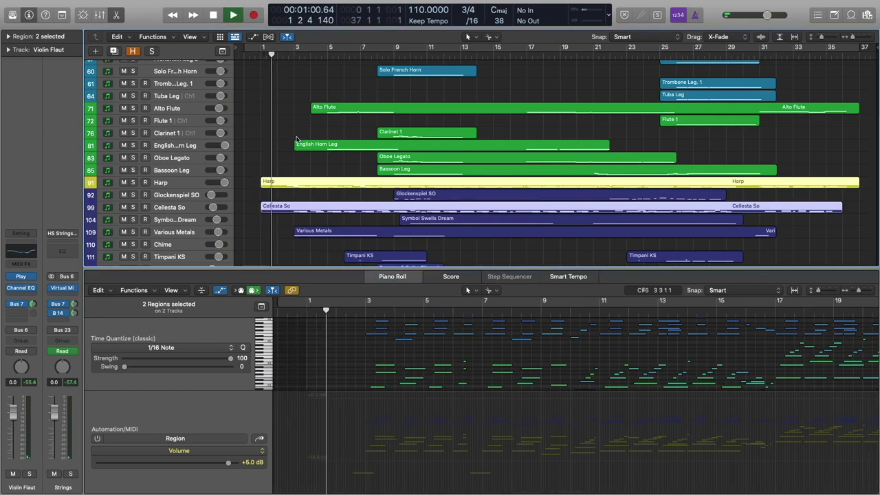
shift+click(328, 233)
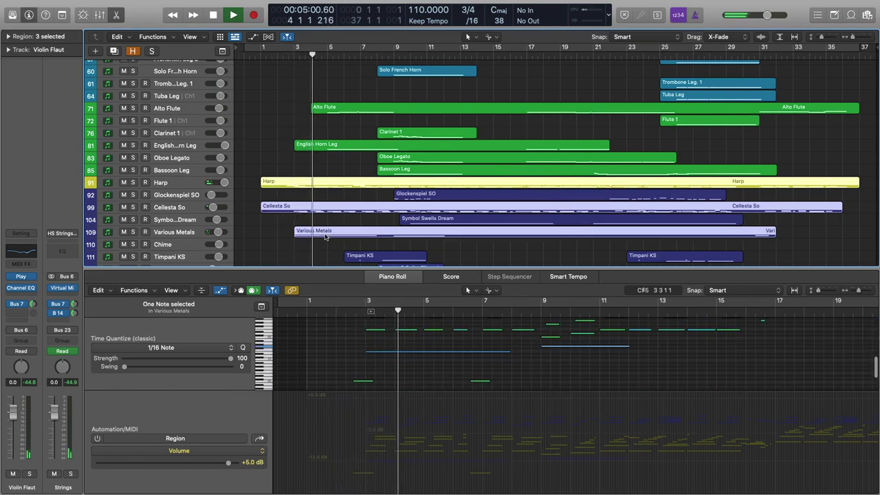
scroll(388, 361, up, 5)
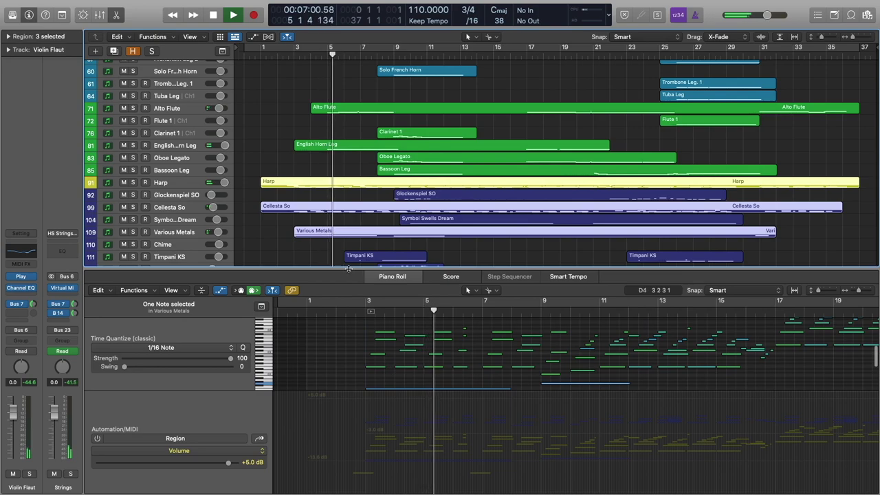
- Hide the Piano Roll to show the full arrangement, and stop playback near bar 7 with no region selected
key(e)
scroll(305, 241, up, 8)
click(305, 238)
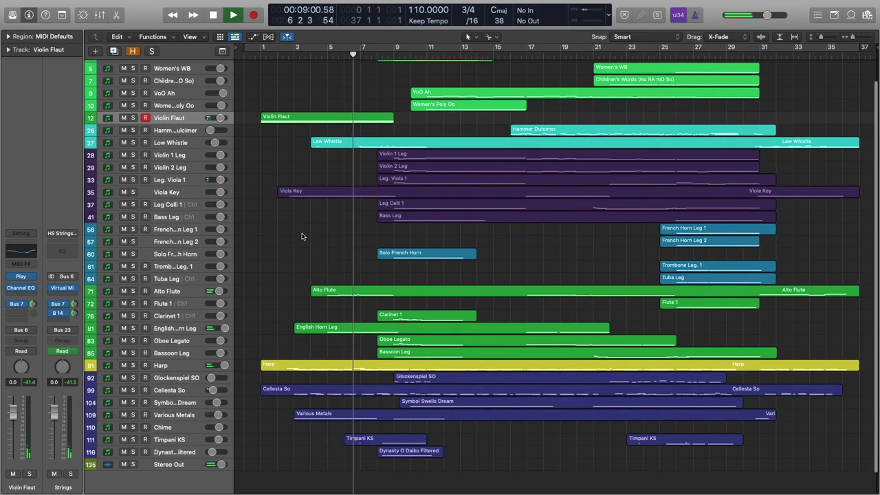
key(space)
- Show the Alto Flute and English Horn Leg regions together in the Piano Roll, with the playhead moved back to bar 5
drag(311, 264, 340, 344)
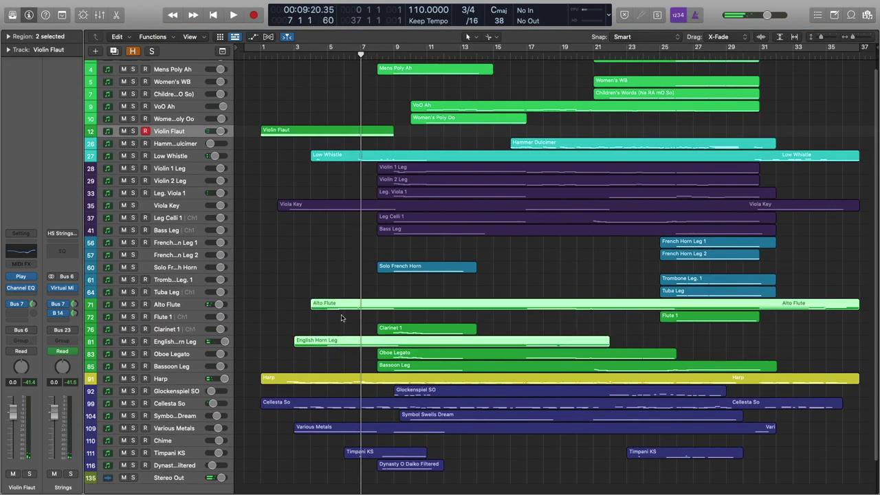
key(e)
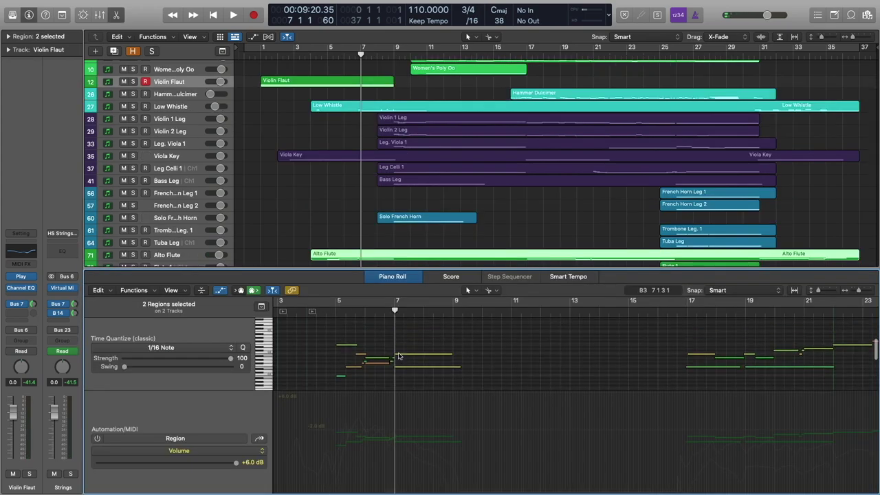
key(comma)
key(comma)
scroll(340, 184, down, 3)
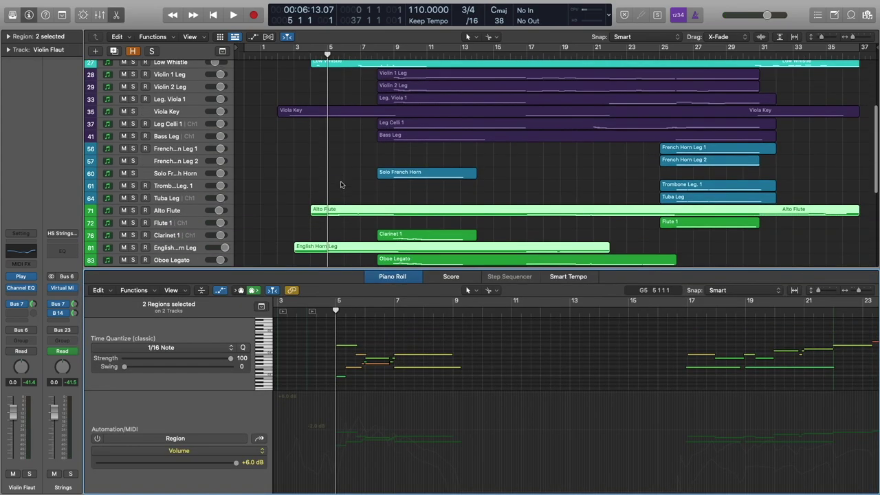
- Solo the Woodwinds bus and show the Alto Flute and English Horn Leg regions together in the Piano Roll
click(298, 203)
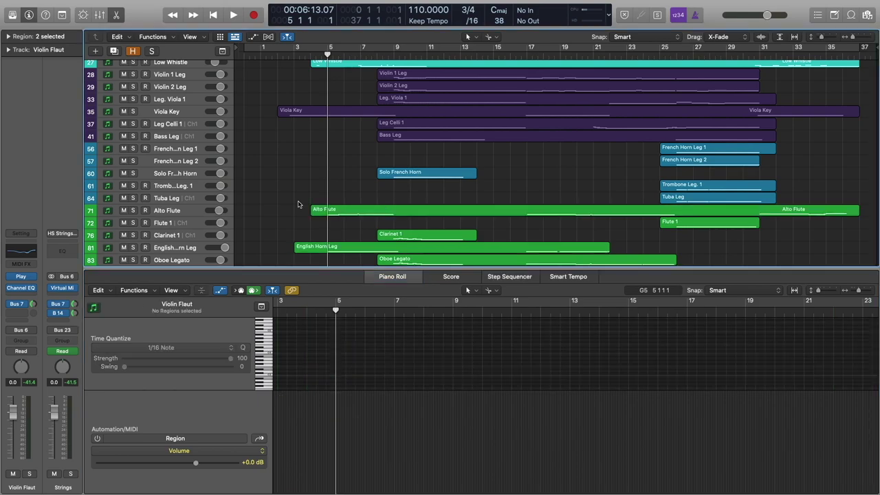
click(357, 213)
shift+click(345, 251)
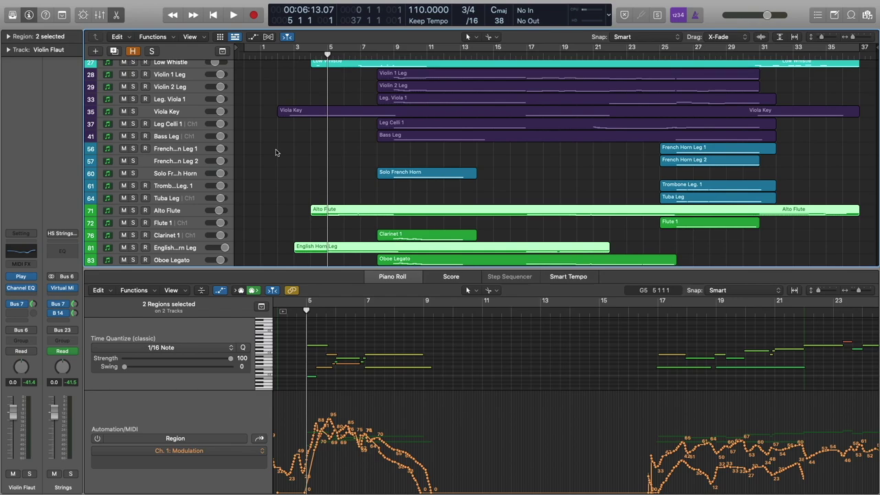
click(163, 211)
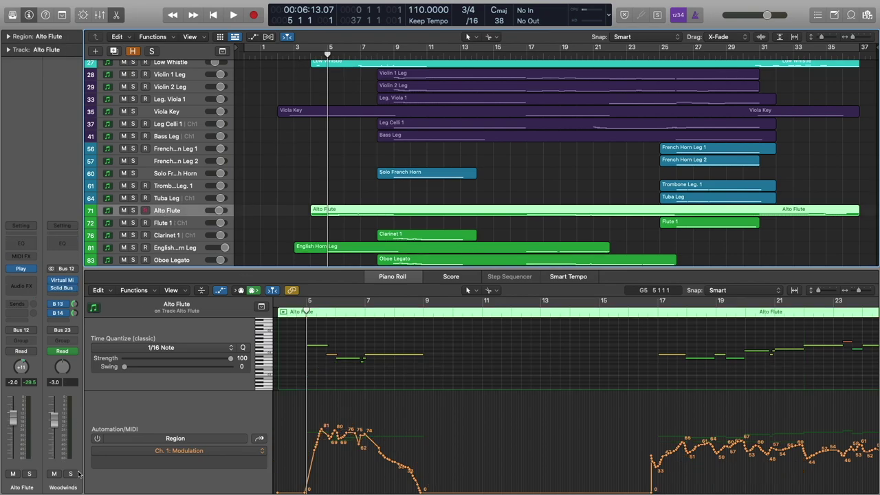
click(70, 473)
shift+click(343, 250)
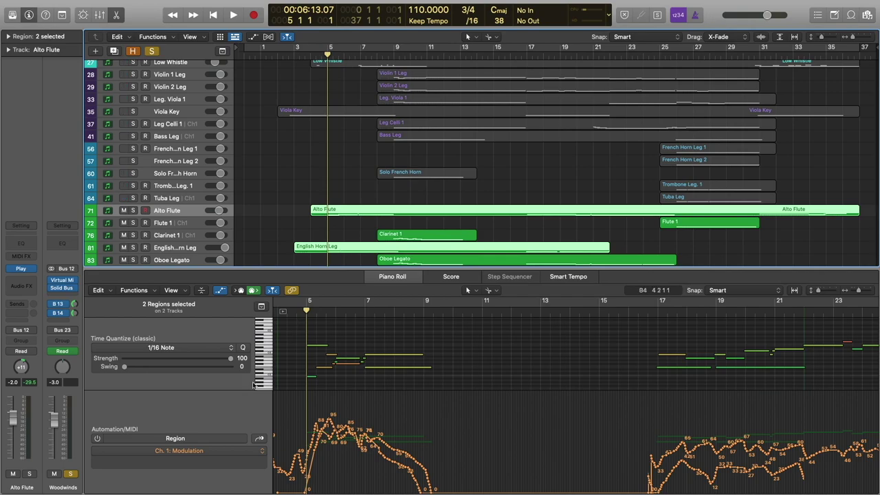
- Play the soloed Alto Flute and English Horn Leg parts from bar 5 and stop at bar 9
scroll(370, 339, up, 3)
key(space)
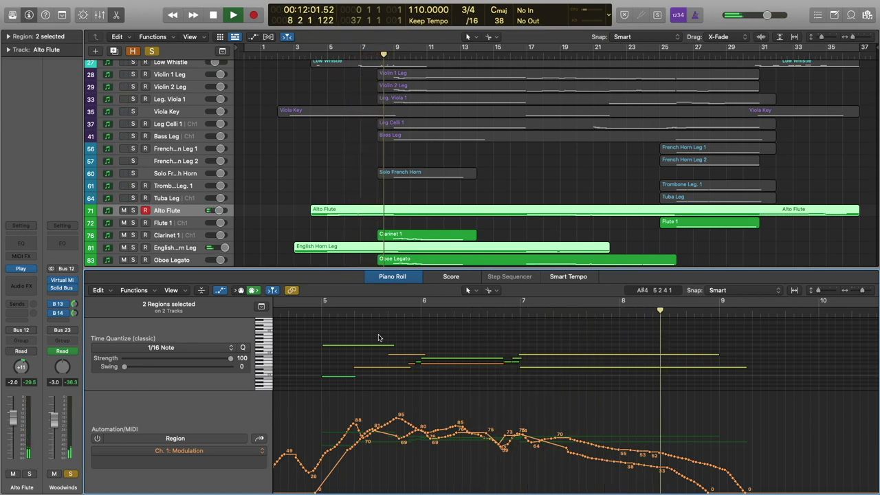
key(space)
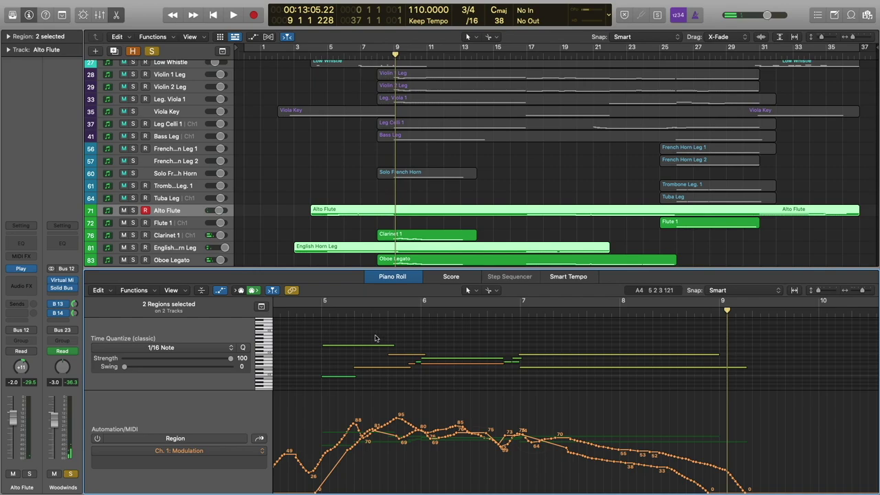
- Hide the Piano Roll, clear the region selection and turn off the Woodwinds bus solo
drag(370, 268, 372, 482)
click(556, 483)
click(69, 474)
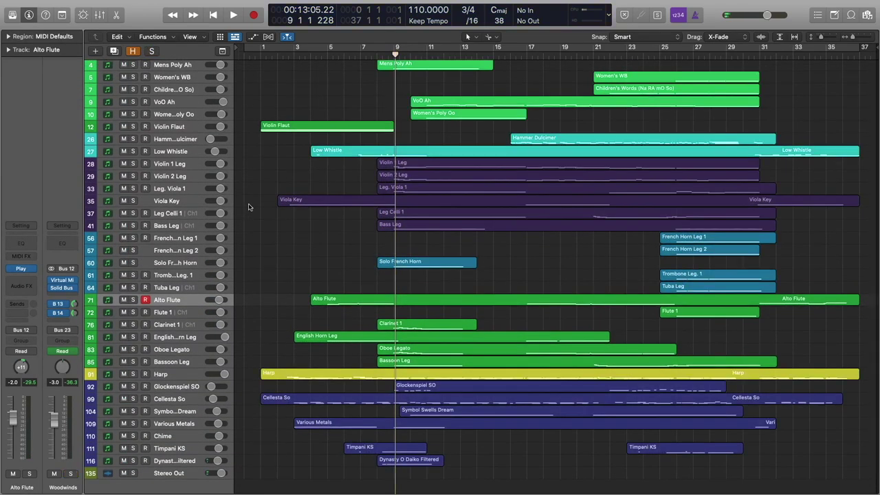
- Play the full arrangement from the beginning and stop within bar 8
key(Return)
key(space)
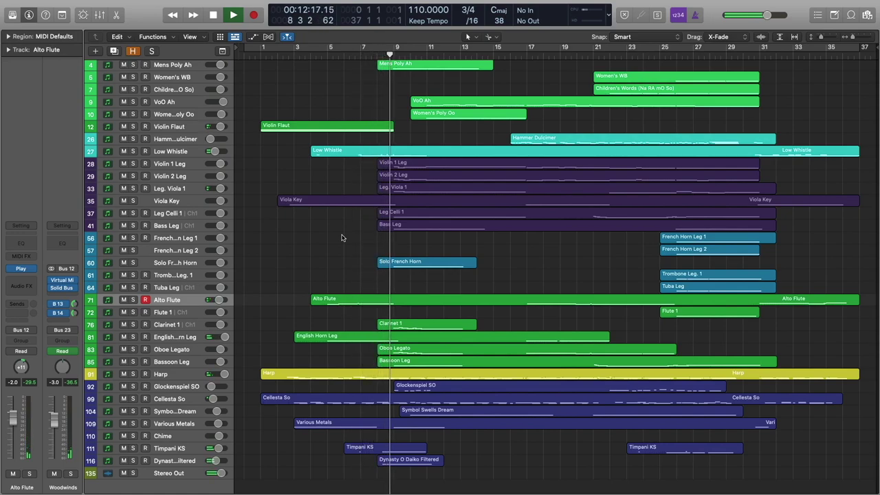
scroll(342, 227, up, 2)
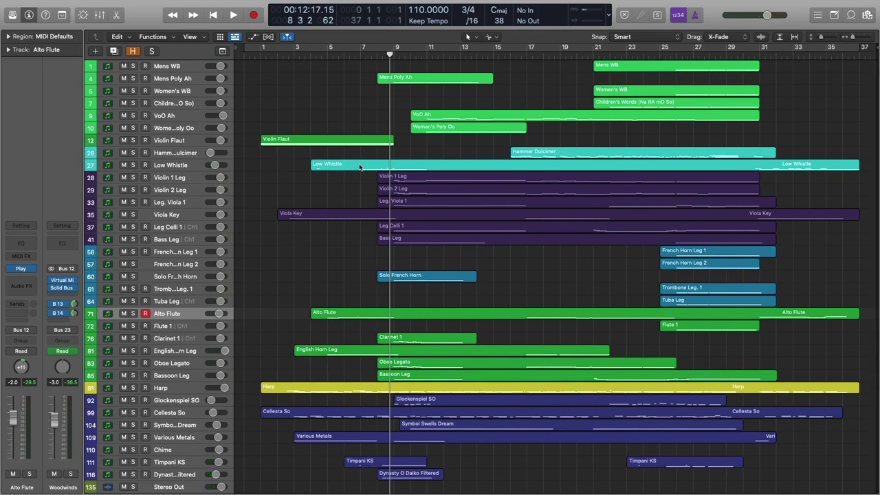
- Examine the Low Whistle notes between bars 7 and 11 in an enlarged Piano Roll, placing the playhead just before bar 7
double_click(359, 168)
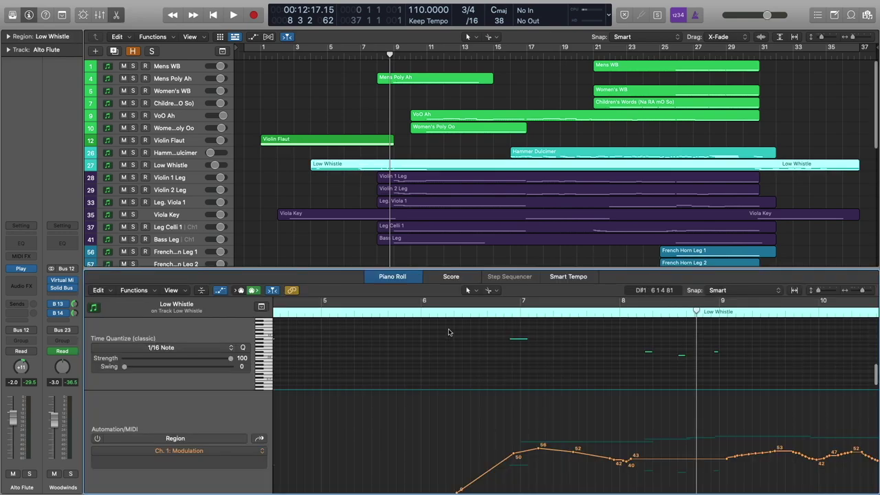
scroll(465, 337, down, 3)
scroll(464, 358, right, 3)
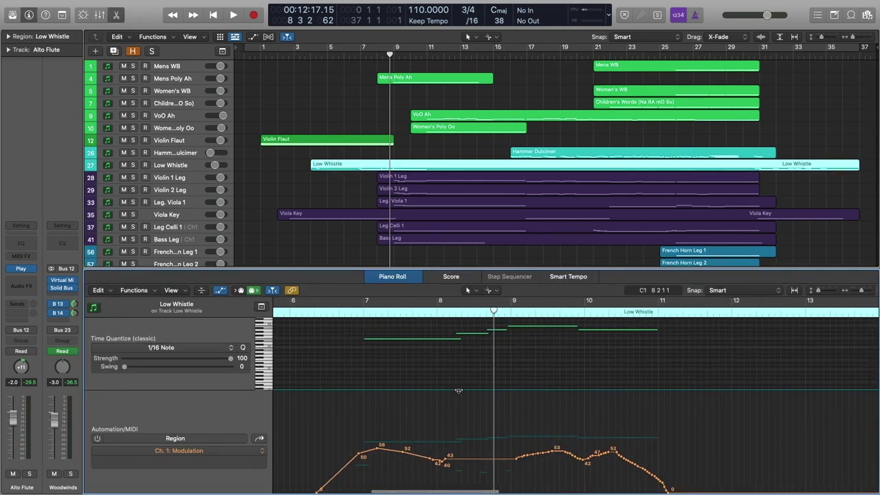
drag(464, 388, 464, 427)
scroll(437, 371, up, 2)
scroll(429, 377, down, 1)
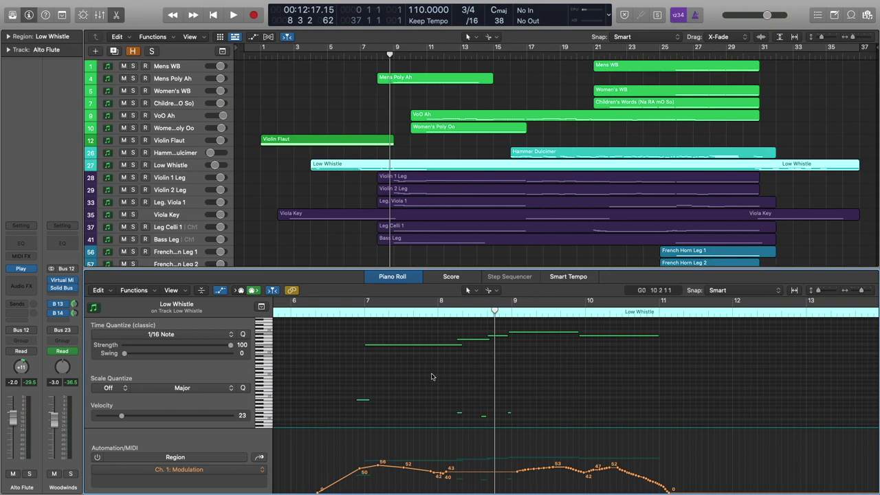
scroll(432, 376, up, 1)
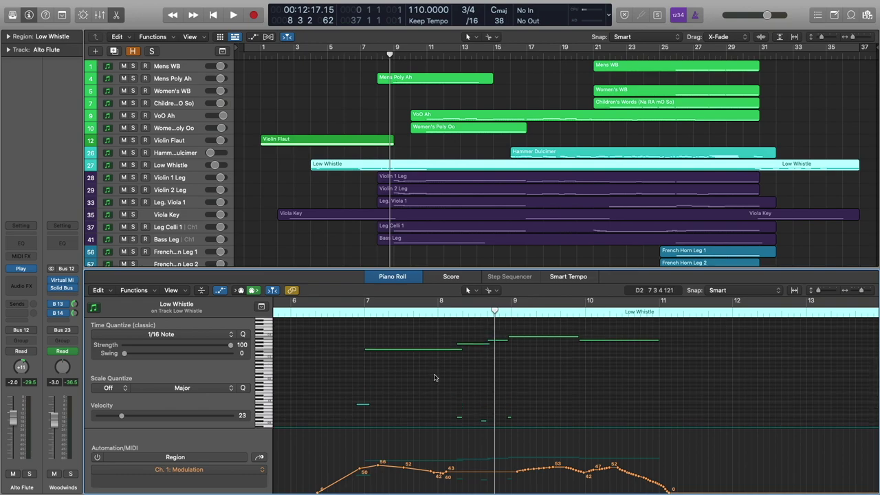
click(357, 311)
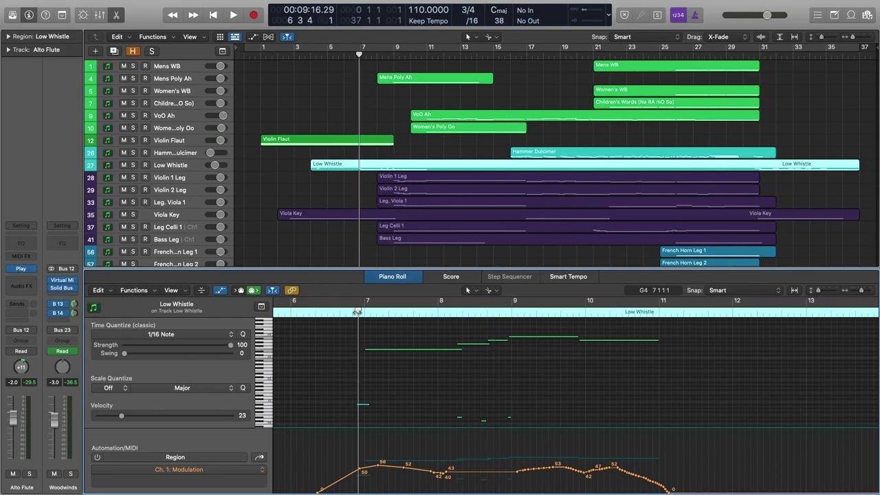
drag(357, 311, 351, 312)
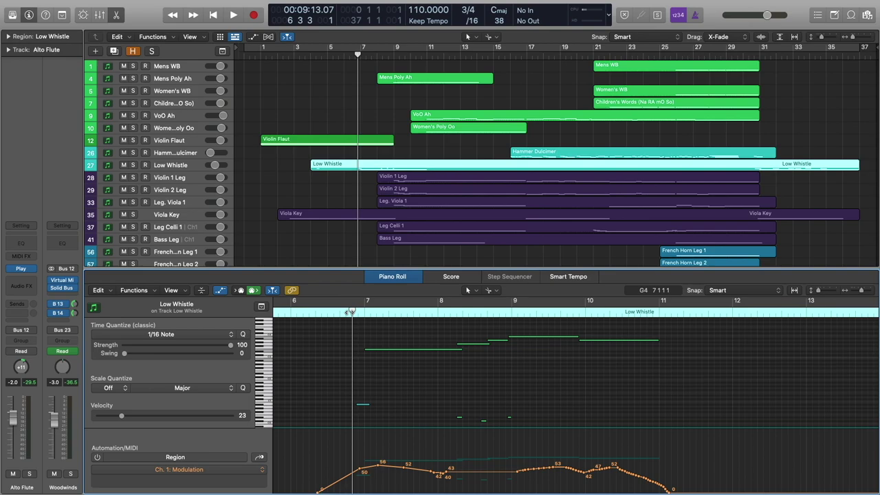
- Open the Low Whistle track's Play instrument, examine its keyswitch articulations, and close it
click(181, 163)
mouse_move(21, 288)
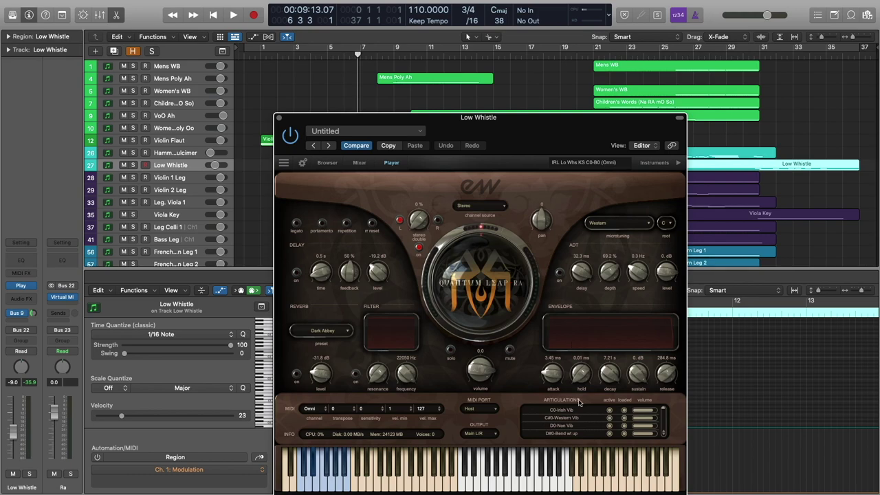
mouse_move(656, 387)
mouse_down()
mouse_move(657, 407)
mouse_move(657, 390)
mouse_up()
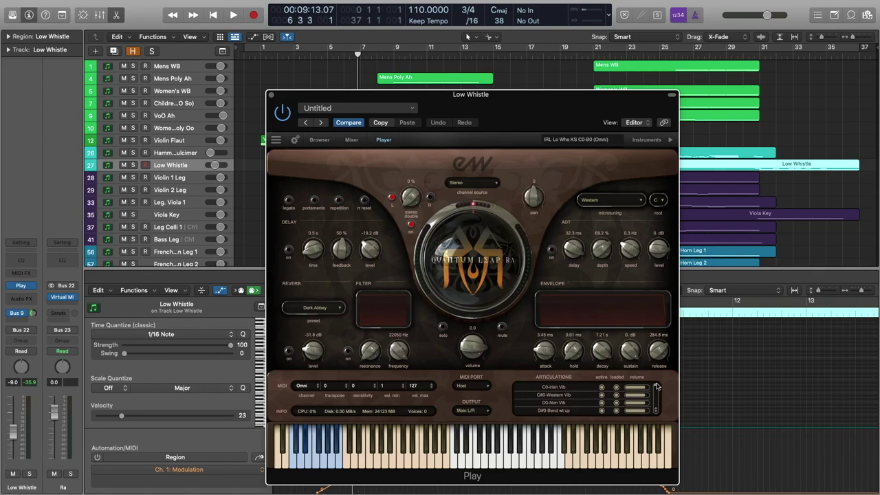
click(270, 95)
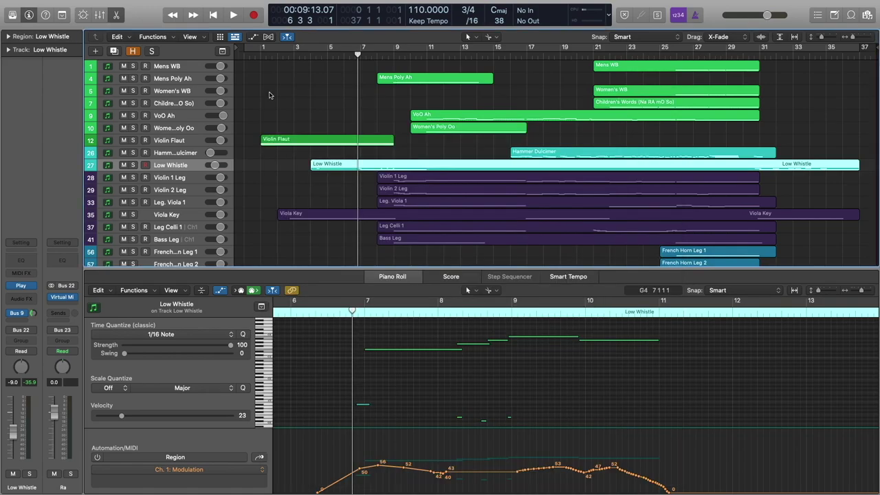
- Solo the Low Whistle track with its melody and low keyswitch notes in view
scroll(419, 365, down, 2)
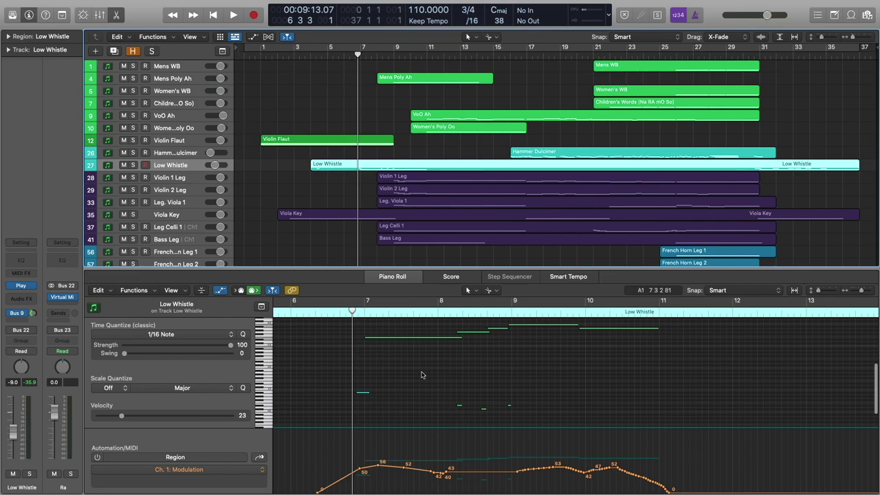
scroll(385, 347, up, 1)
click(132, 166)
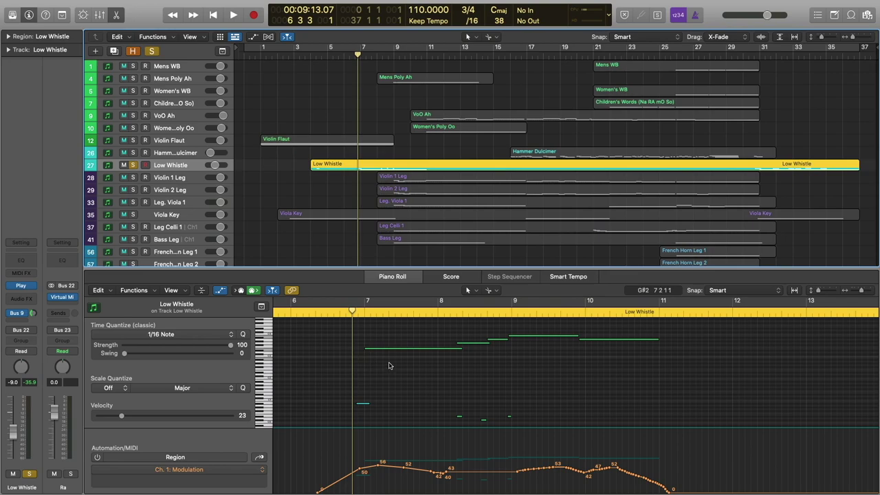
- Try shifting the Low Whistle's low keyswitch note in bar 8 slightly earlier, and undo the move
click(460, 418)
drag(459, 419, 456, 417)
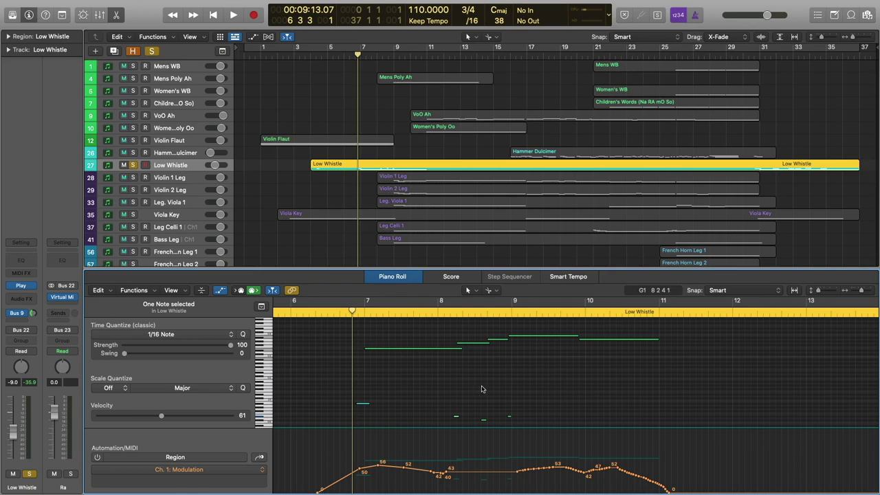
key(super+z)
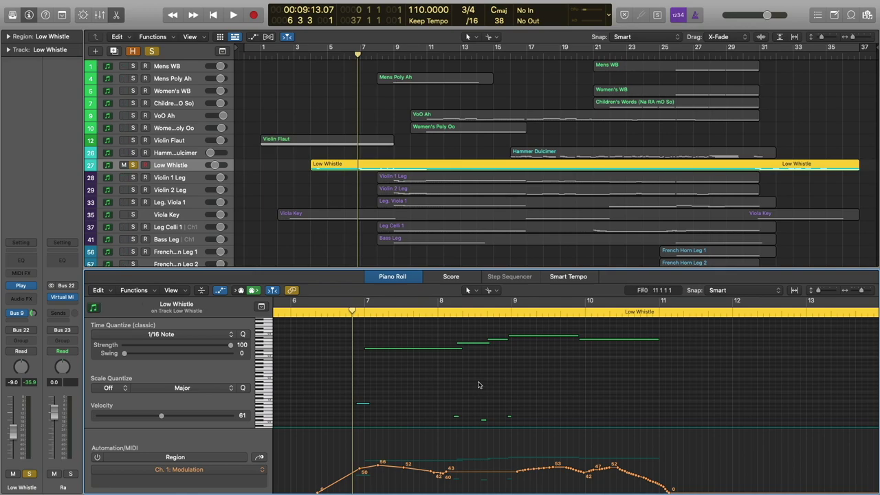
- Play the soloed Low Whistle from just before bar 7 into bar 11, and turn off its solo
key(space)
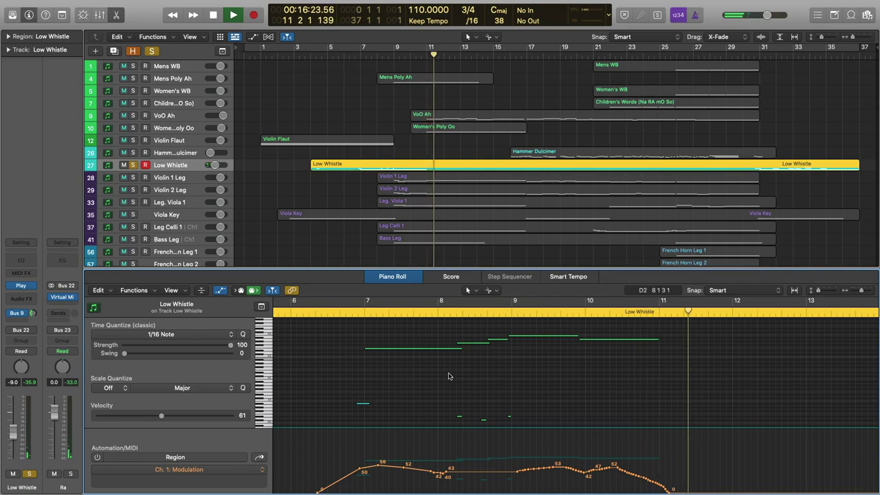
key(space)
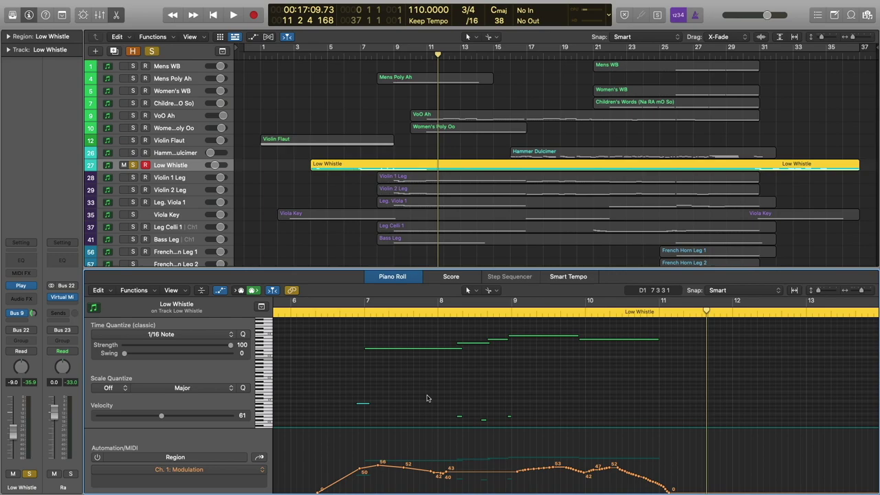
click(134, 165)
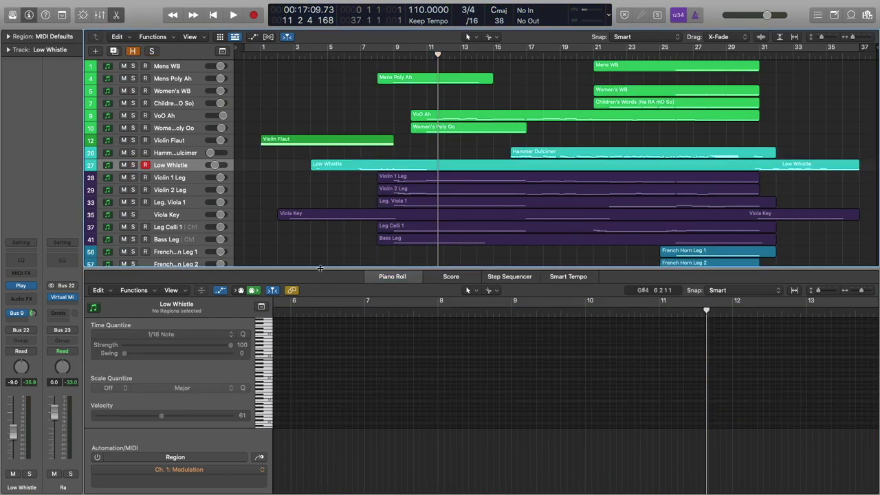
- Hide the Piano Roll and play the full arrangement from bar 1
key(e)
click(260, 54)
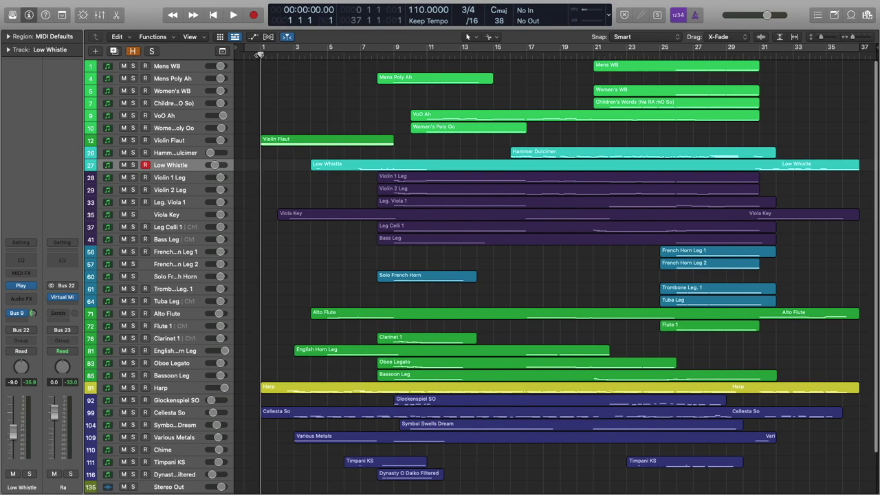
key(space)
- Follow the Low Whistle region's notes in the Piano Roll during playback, and stop at the end of bar 10
click(349, 168)
key(e)
scroll(481, 361, up, 4)
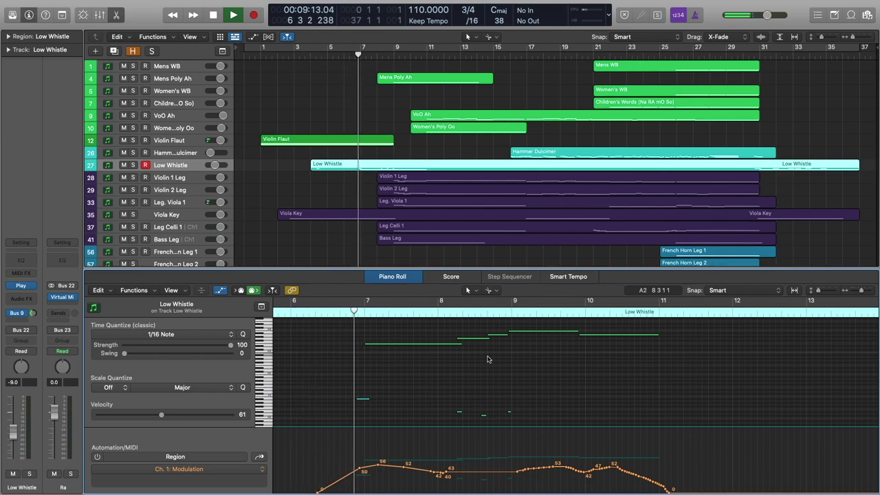
scroll(488, 359, up, 1)
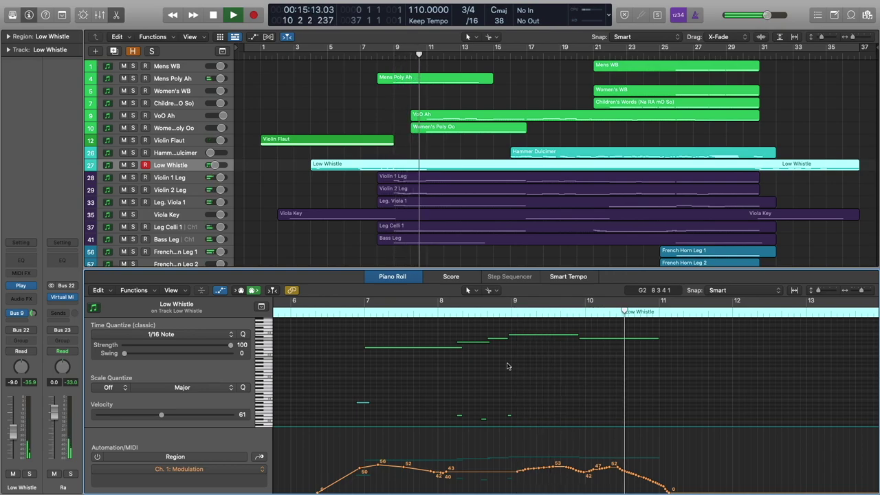
key(space)
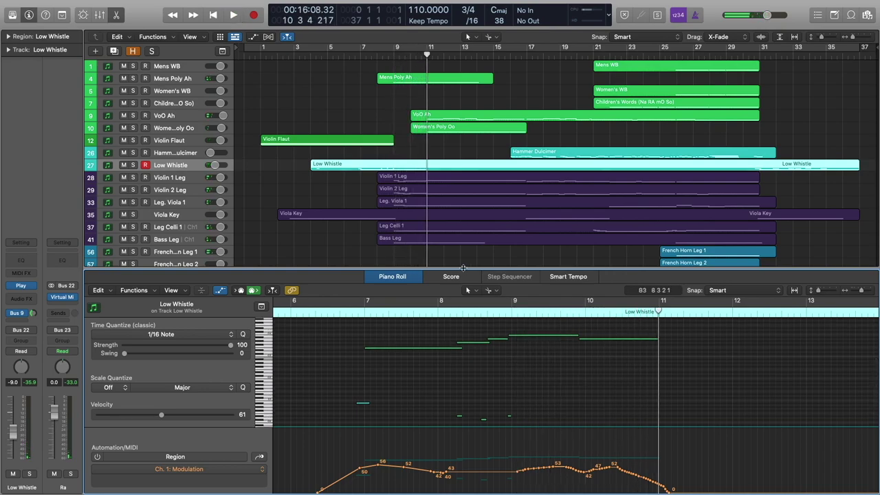
- Hide the Piano Roll, clear the region selection and move the playhead to bar 9
key(p)
click(325, 271)
scroll(325, 270, down, 1)
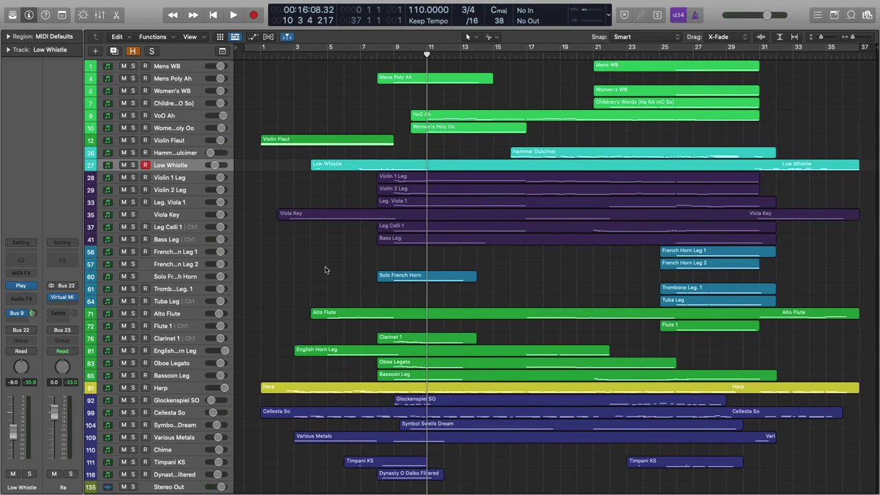
click(393, 57)
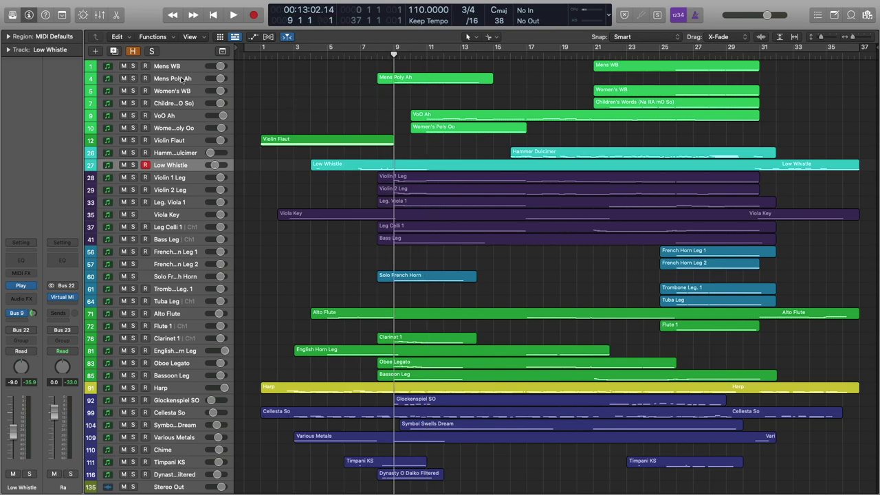
- Show the Mens Poly Ah region in the Piano Roll and play its track soloed from bar 9
click(182, 80)
double_click(416, 79)
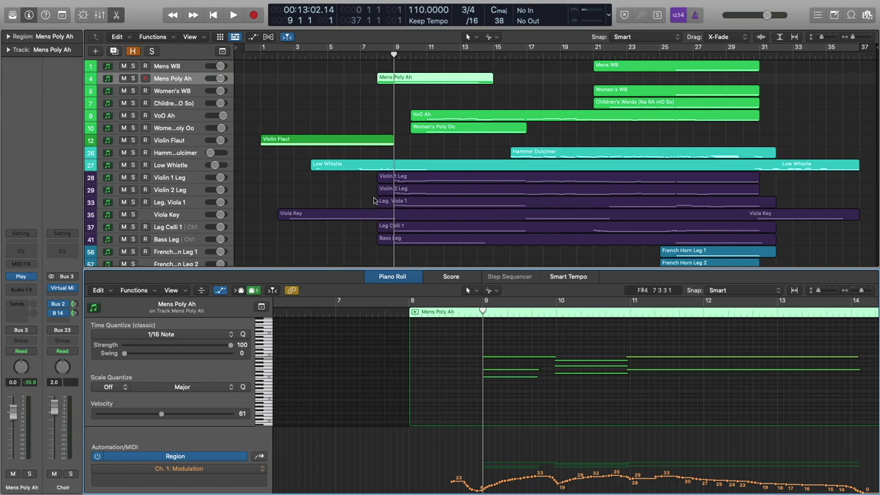
click(133, 79)
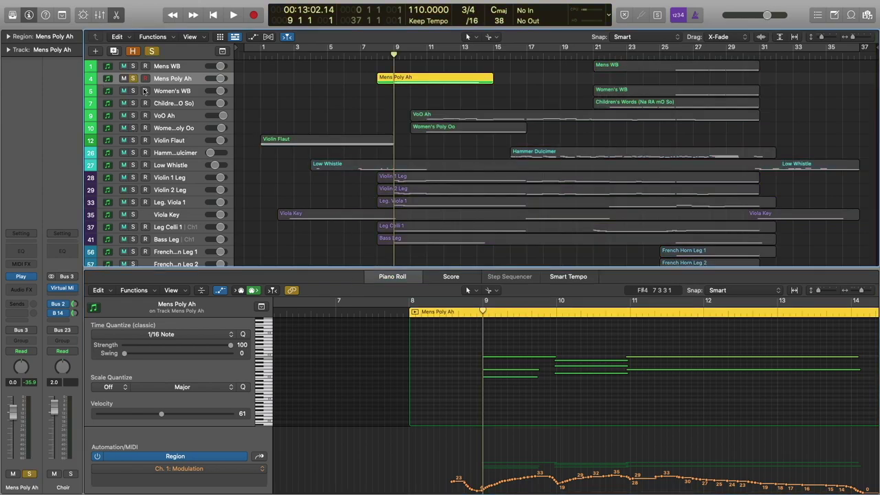
key(space)
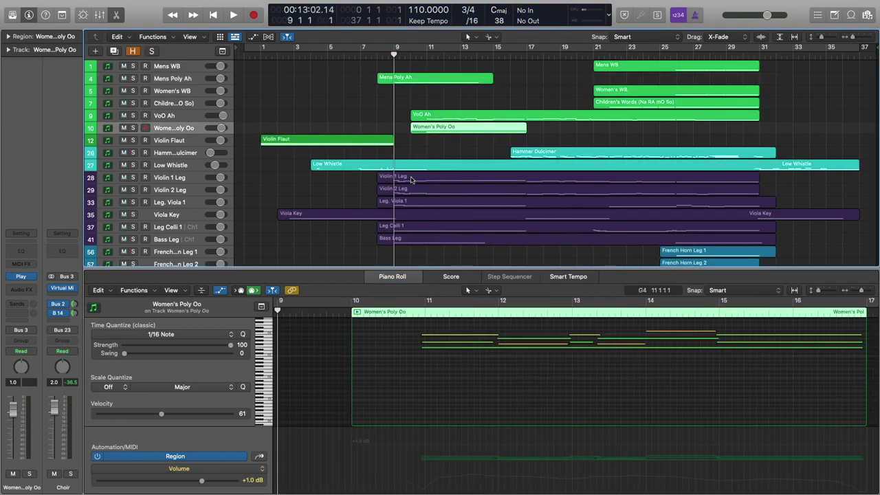
- Show the Violin 1 Leg, Violin 2 Leg, Leg. Viola 1, Leg Celli 1 and Bass Leg regions together in the Piano Roll
click(409, 177)
shift+click(412, 189)
shift+click(411, 202)
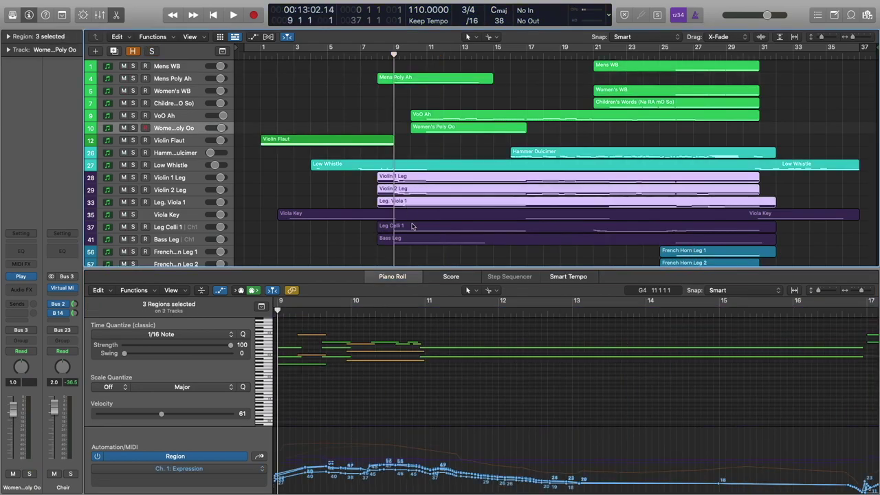
shift+click(414, 228)
shift+click(413, 240)
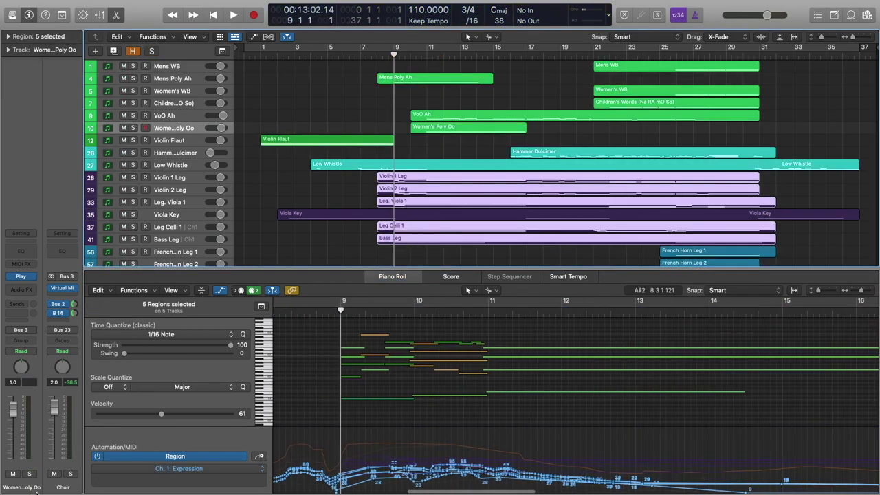
- Solo the Strings bus and play the five legato string regions, shown together in the Piano Roll, from bar 9 into bar 13
click(189, 181)
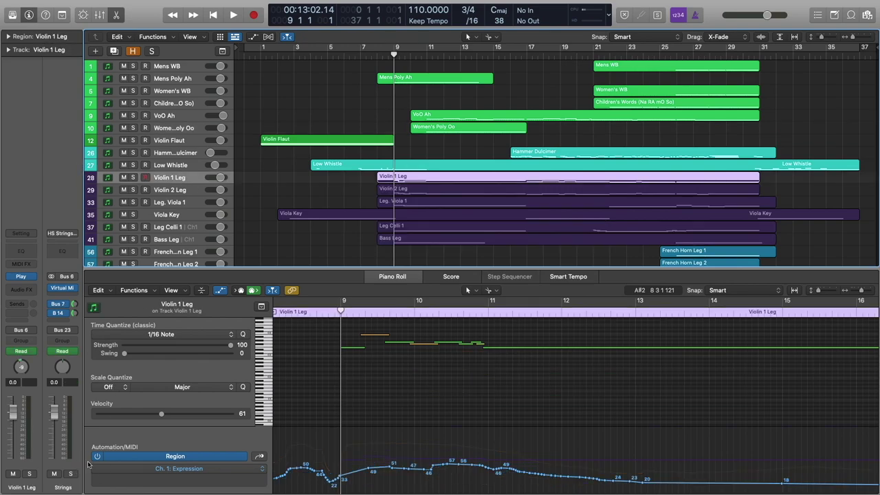
click(71, 474)
shift+click(408, 189)
shift+click(406, 200)
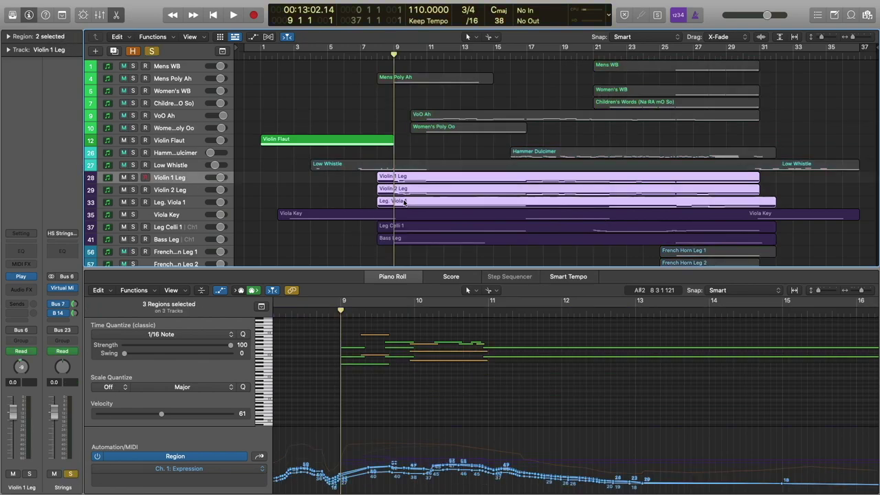
shift+click(400, 237)
shift+click(403, 228)
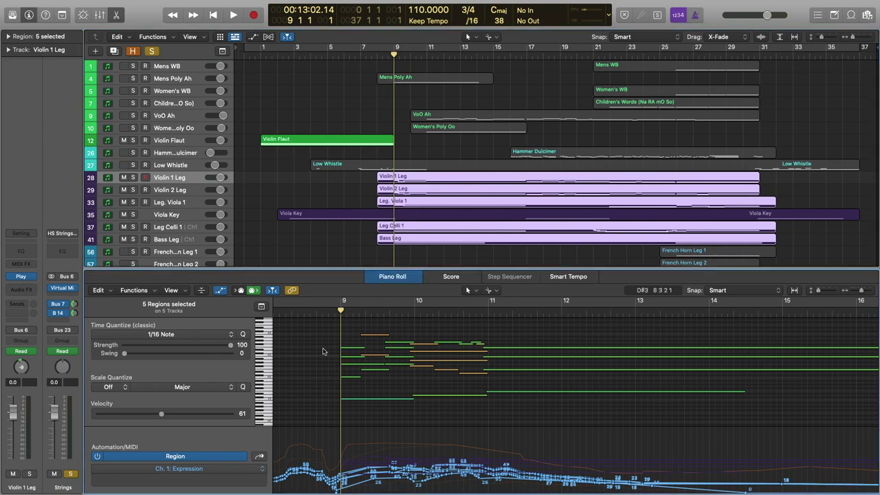
key(space)
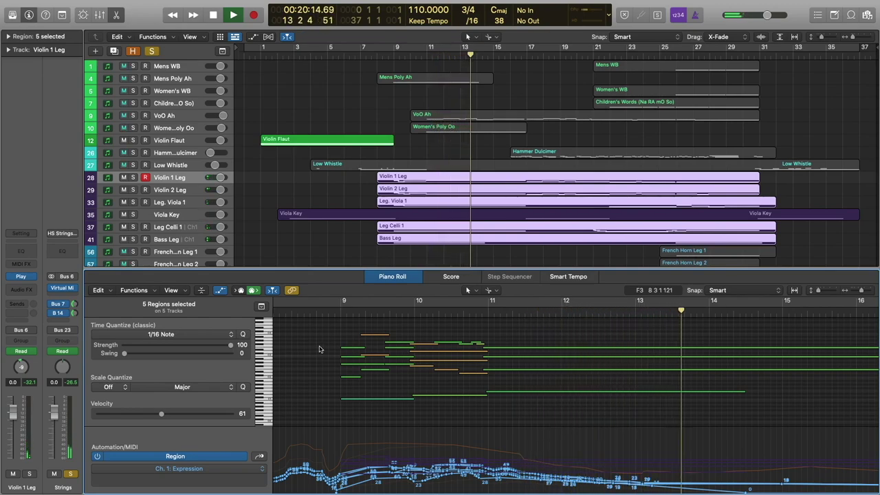
key(space)
- Add the Brass bus to the solo and show the Solo French Horn region in the Piano Roll
scroll(364, 93, down, 5)
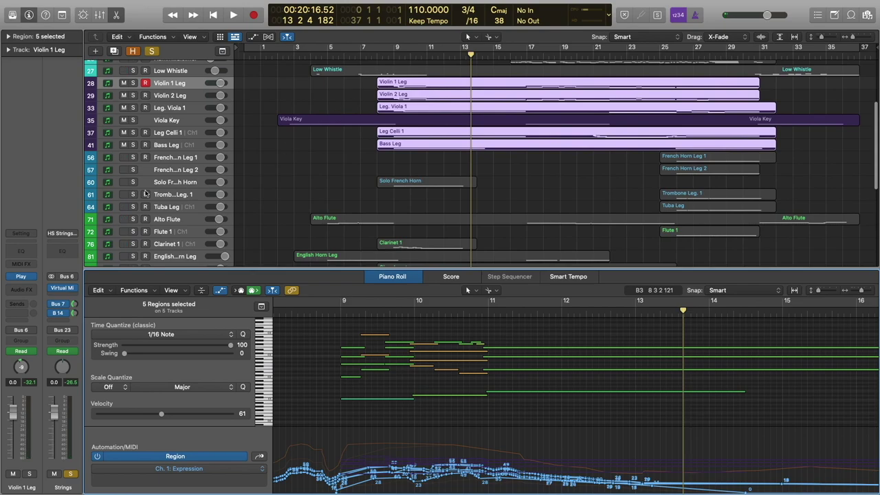
click(163, 158)
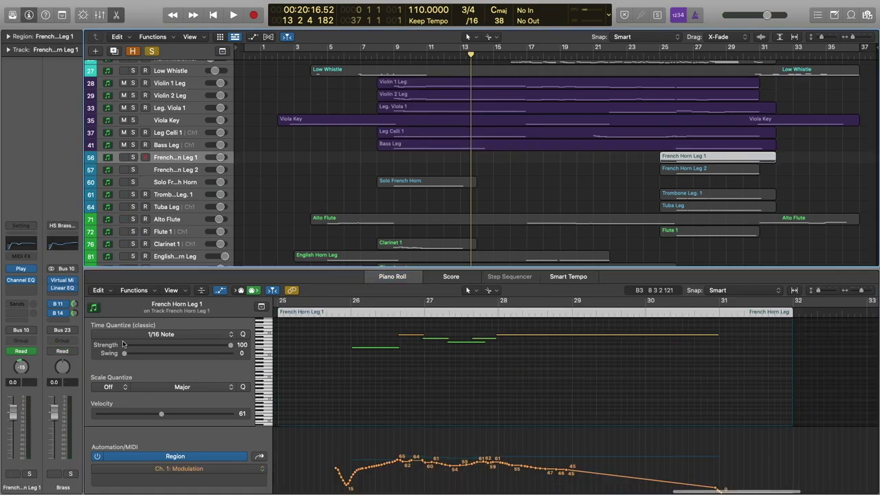
click(70, 473)
click(416, 190)
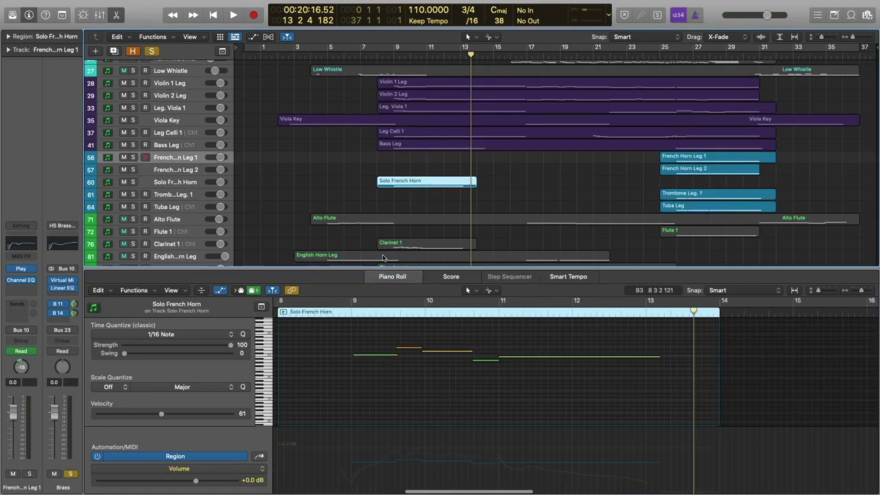
- Play strings and brass from about bar 9 into bar 12, switching the Solo French Horn's automation lane from Volume to Modulation
key(space)
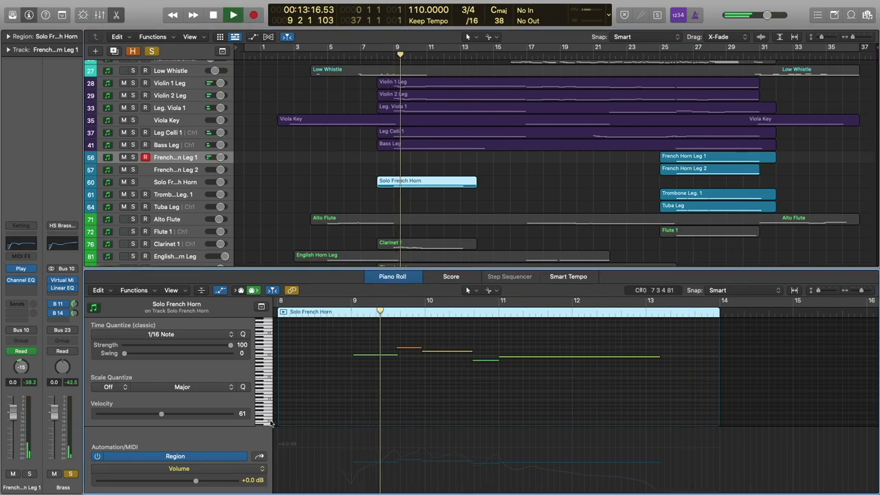
click(260, 457)
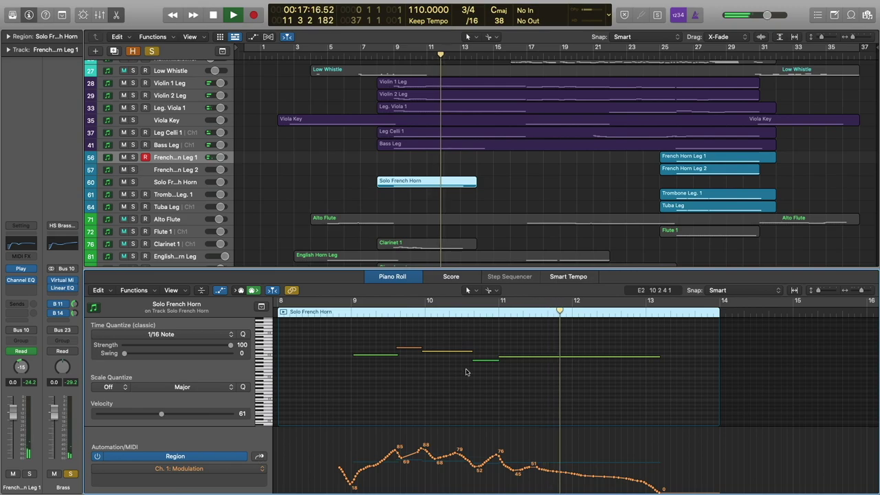
key(space)
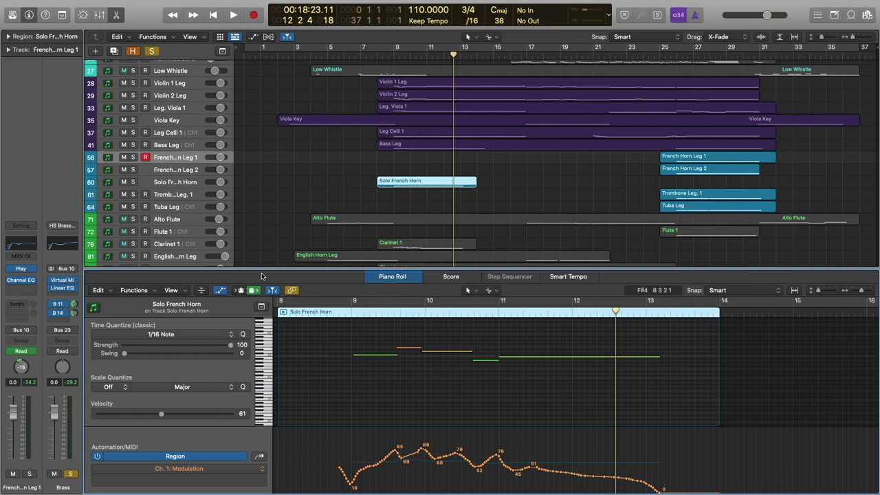
- Hide the Piano Roll, clear the region selection and take the Brass bus out of solo
key(p)
click(287, 227)
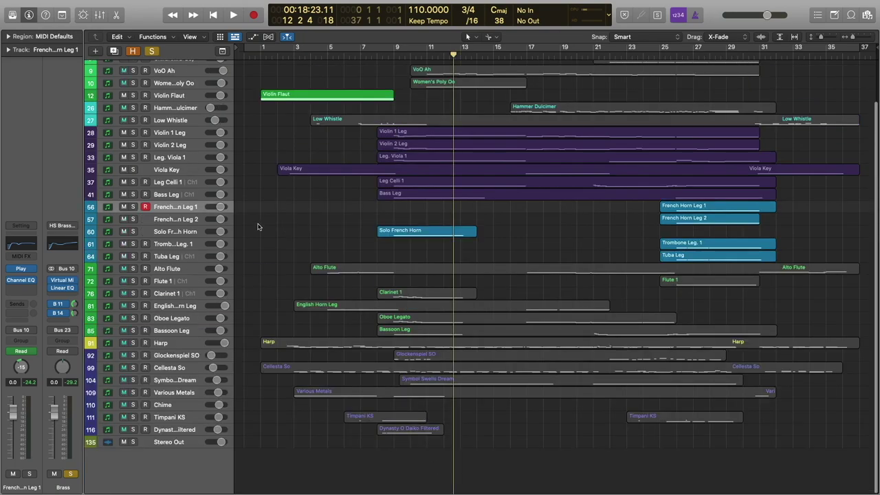
click(71, 474)
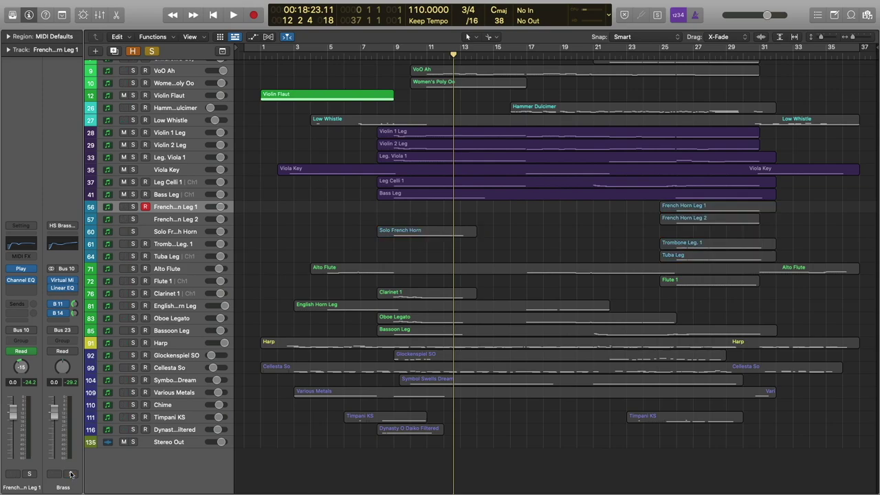
- Solo the Woodwinds bus and show the Clarinet 1, English Horn Leg, Oboe Legato and Bassoon Leg regions in the Piano Roll
click(165, 294)
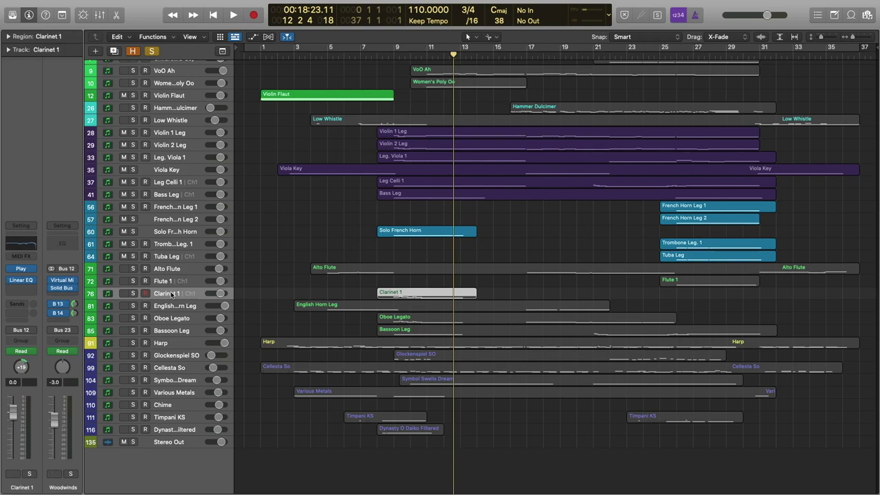
click(70, 474)
drag(371, 320, 420, 330)
key(p)
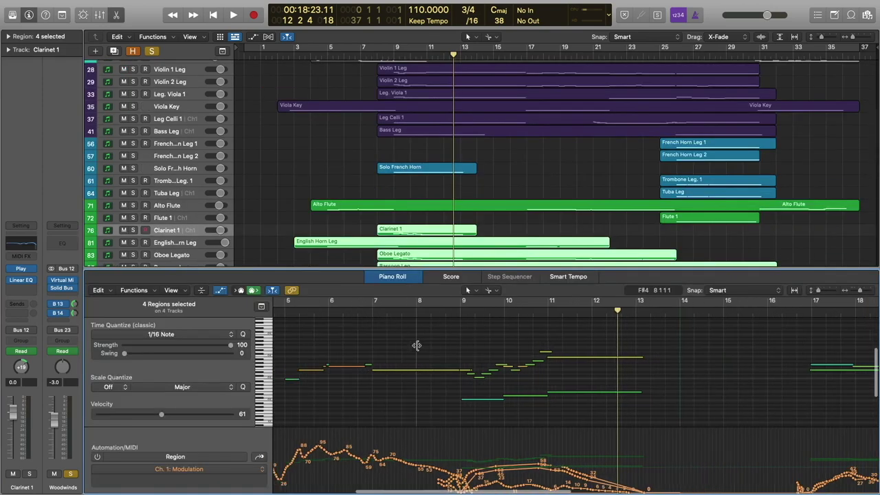
- Move the playhead to late in bar 8 and play the woodwinds with strings and brass into bar 12
click(450, 308)
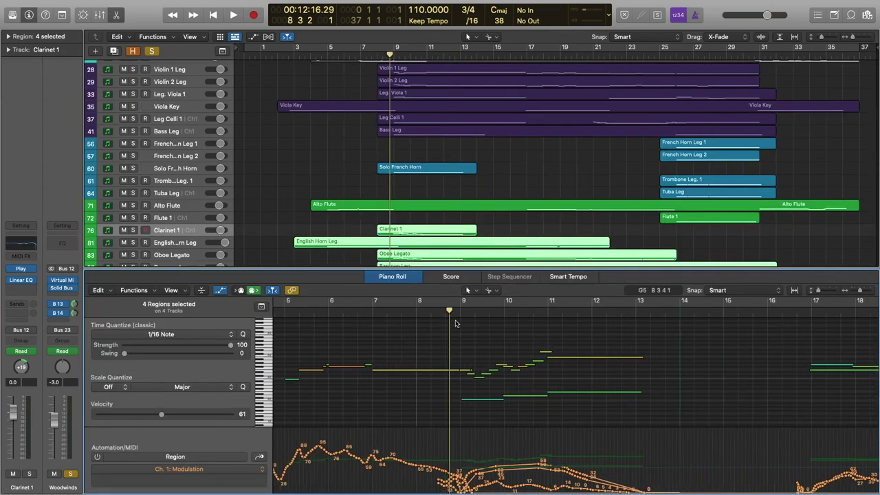
scroll(488, 346, right, 2)
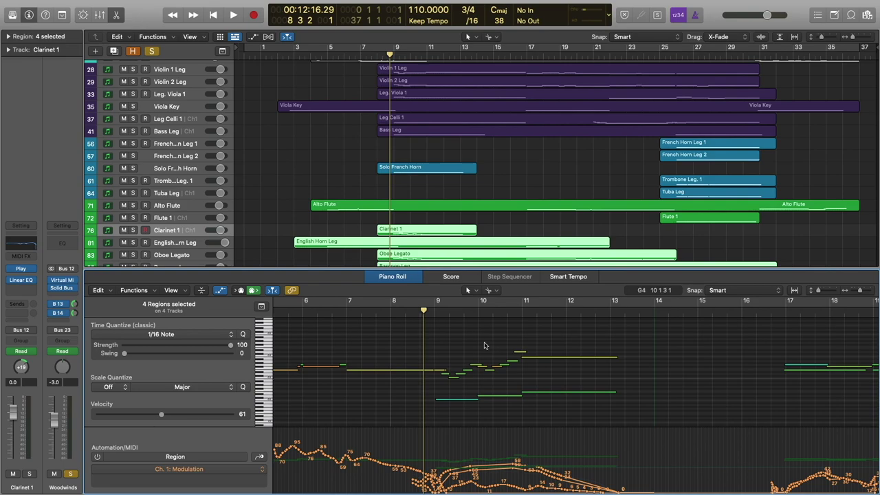
key(space)
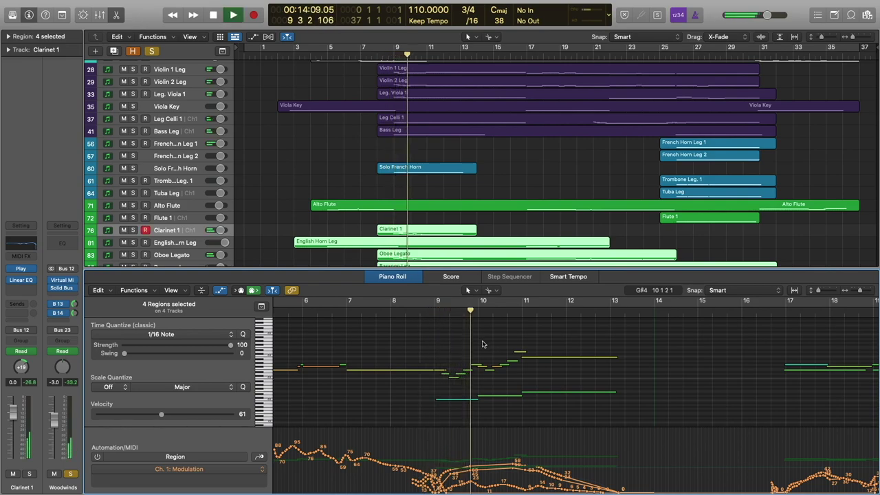
scroll(444, 236, down, 2)
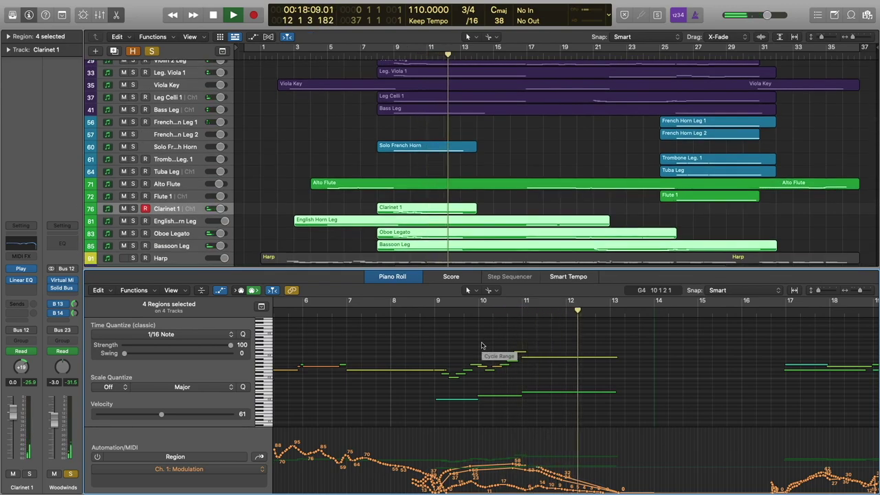
key(space)
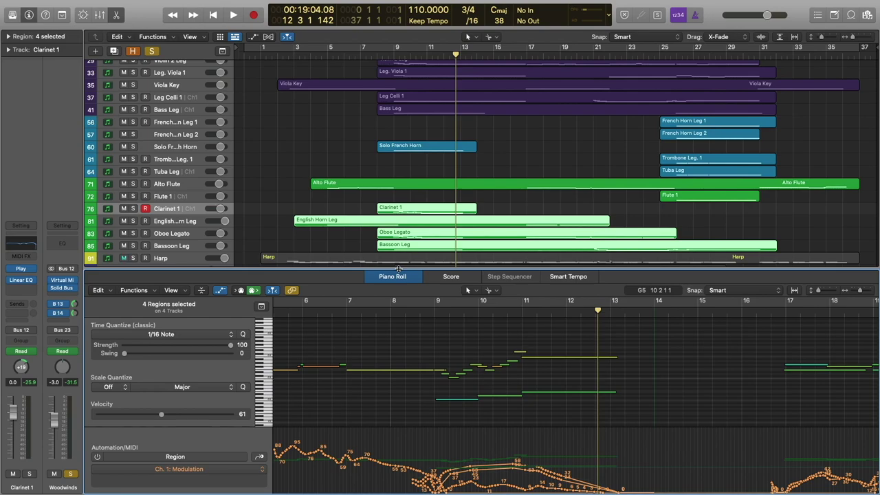
- Add the Harp track and the orchestral percussion bus to the solo, and play the Harp region's notes from about bar 9
scroll(243, 196, down, 4)
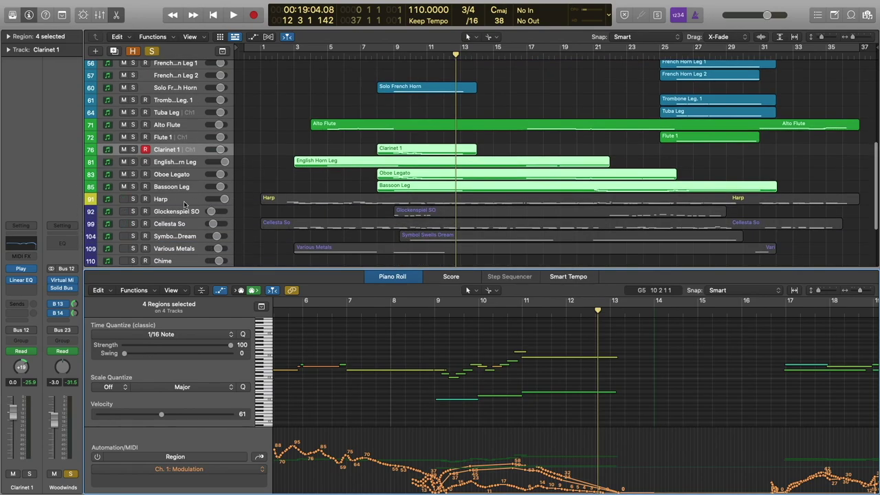
click(175, 201)
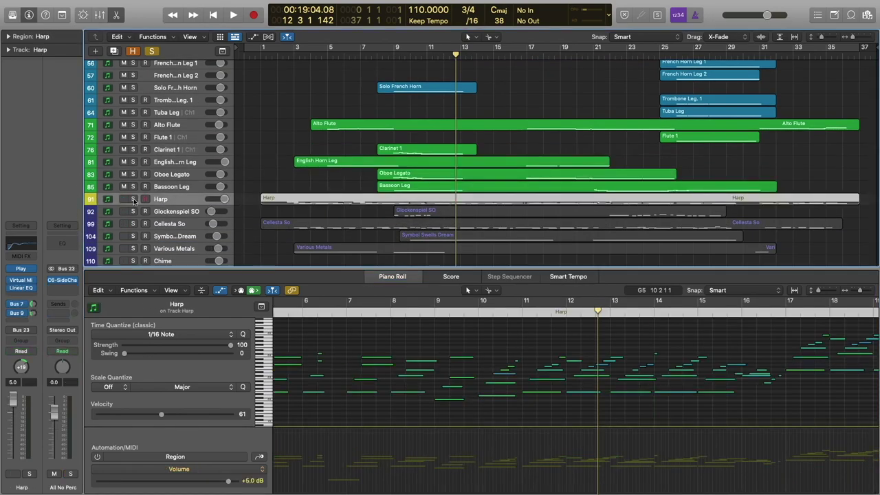
click(134, 199)
click(165, 212)
key(space)
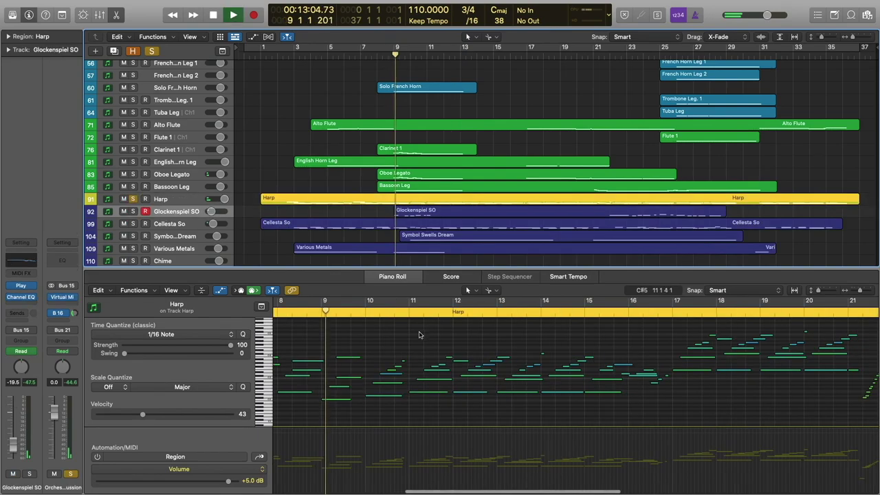
- View the Glockenspiel SO, Cellesta So and Symbol Swells Dream regions in turn, stopping playback in bar 11, and clear the selection
click(451, 212)
key(space)
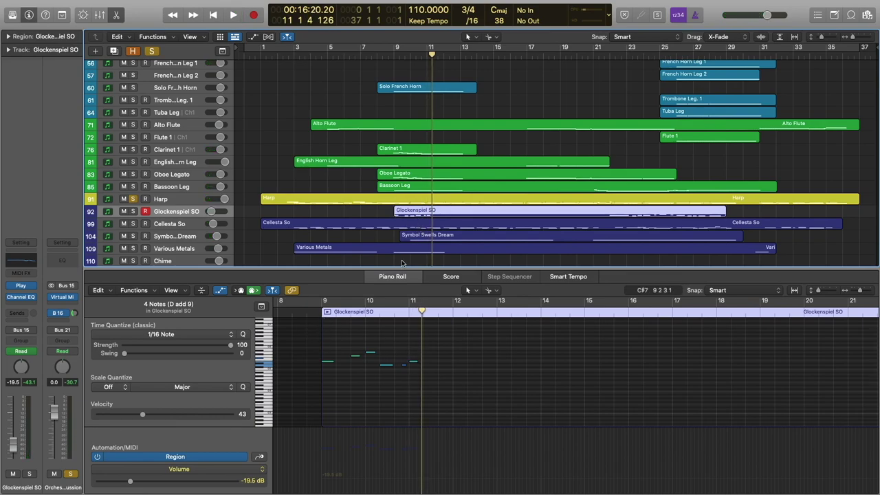
click(412, 224)
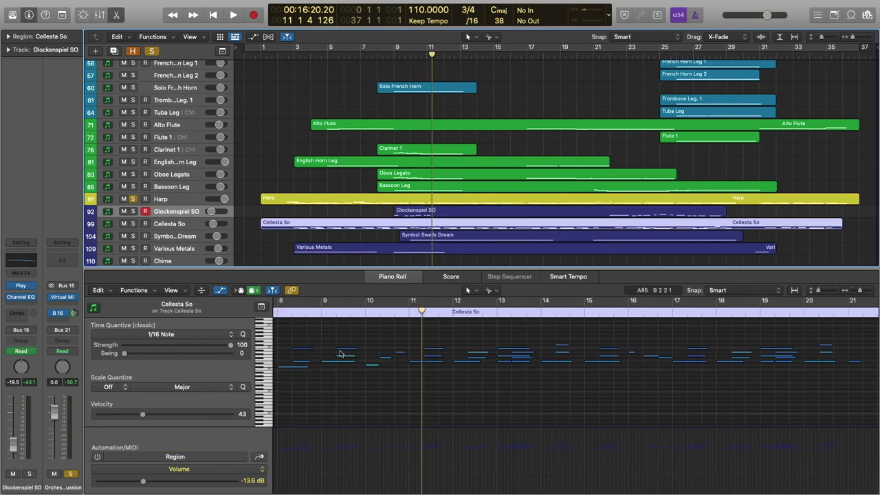
click(427, 238)
scroll(431, 205, down, 3)
click(472, 240)
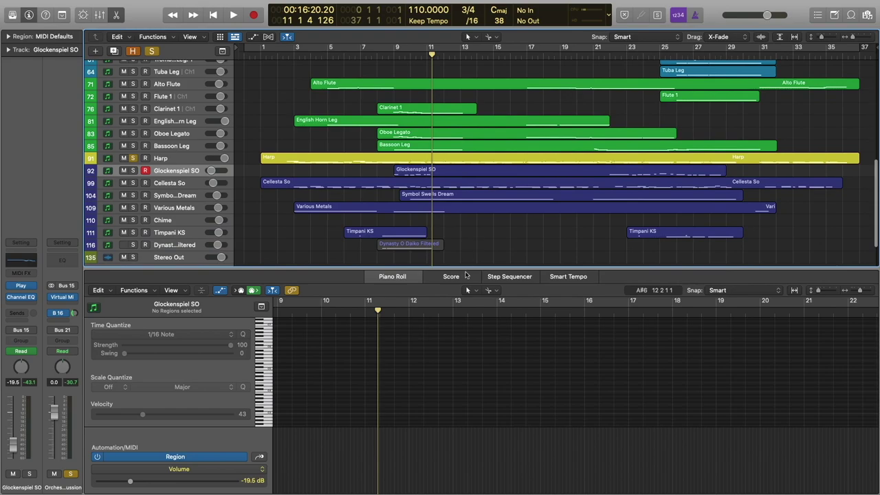
- Hide the Piano Roll and clear the solos on the Harp track, the orchestral percussion bus and all remaining channels
key(e)
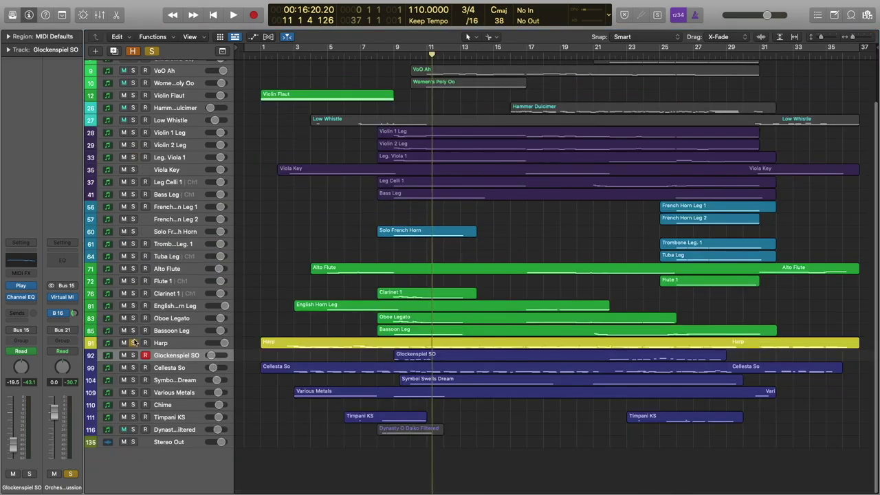
click(132, 342)
scroll(408, 210, up, 3)
scroll(408, 211, up, 1)
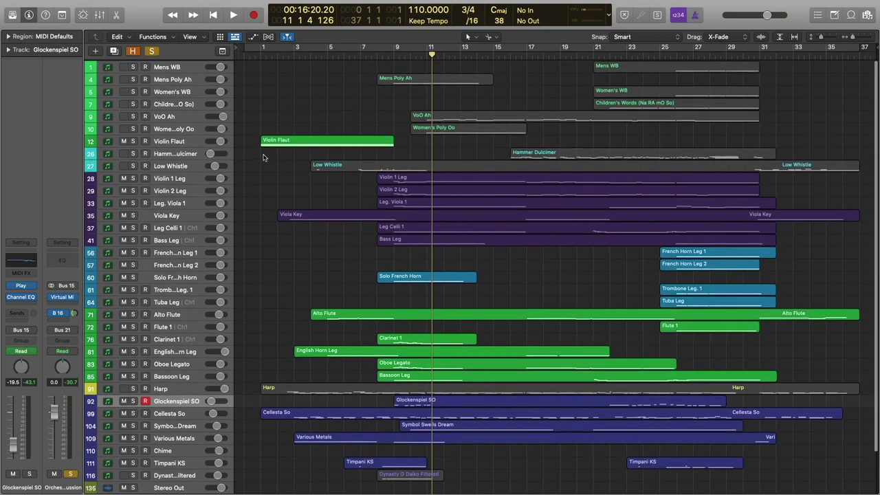
click(69, 474)
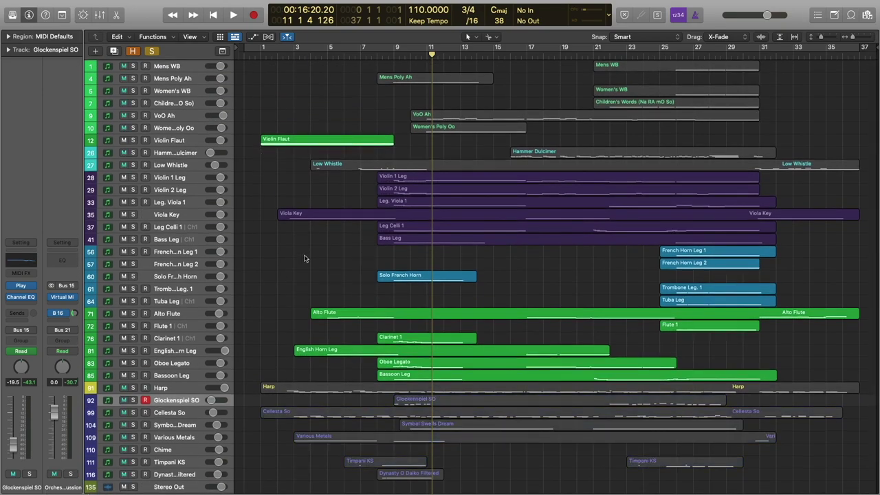
click(151, 51)
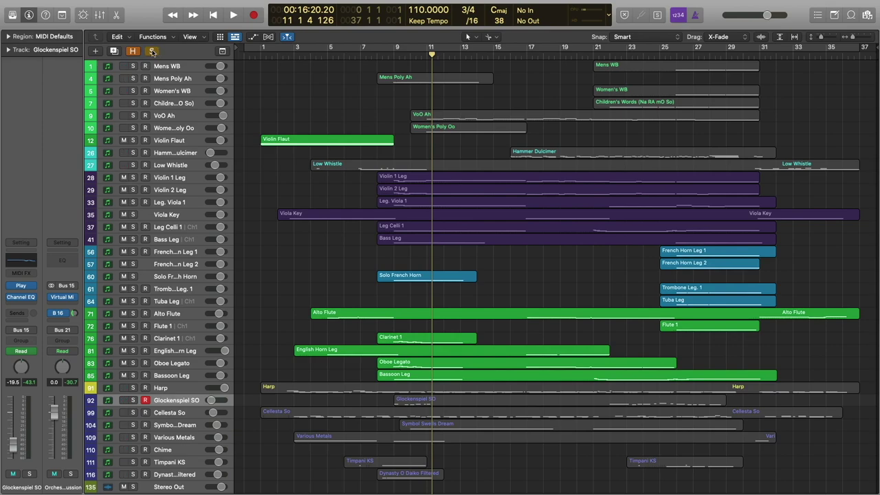
- Move the playhead back to bar 8 and play the full arrangement into bar 15
drag(431, 55, 388, 58)
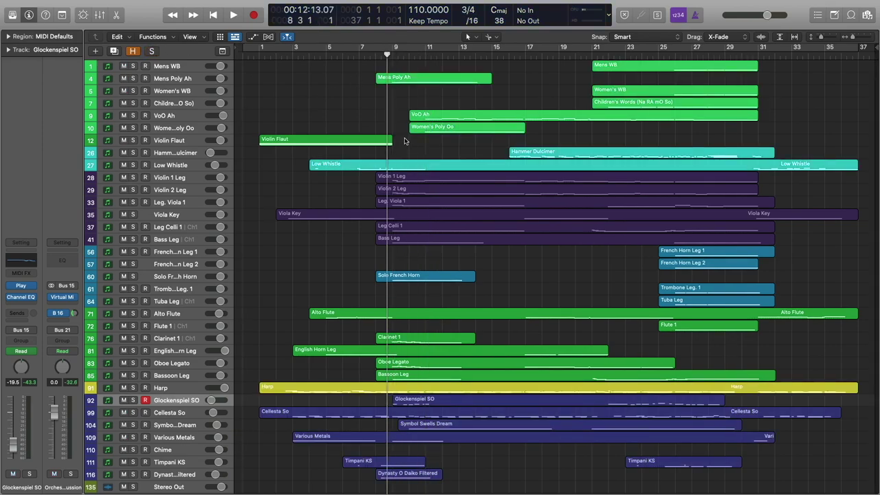
key(space)
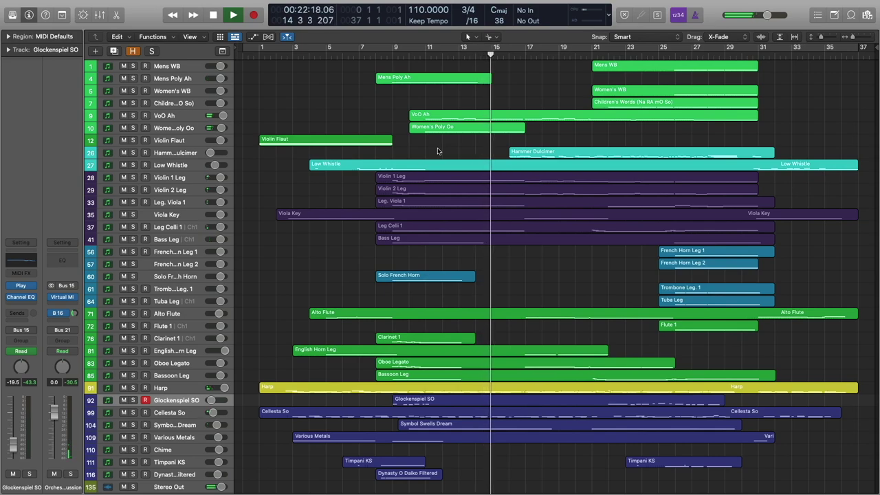
key(space)
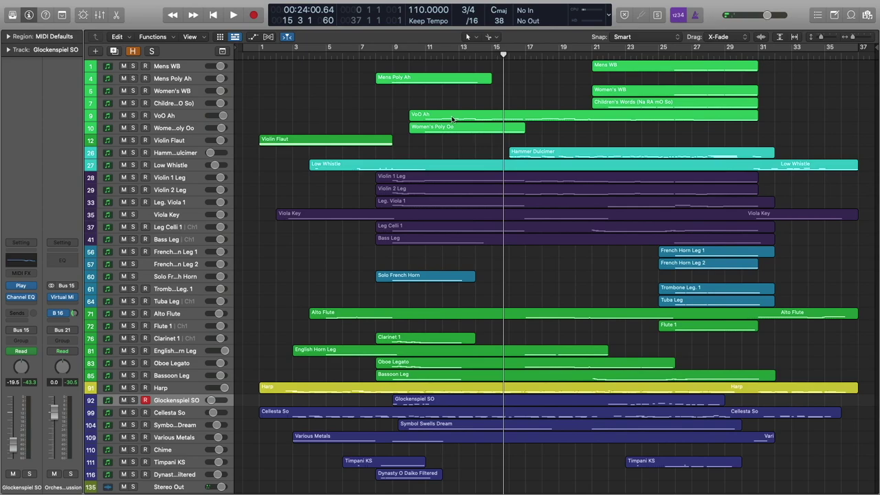
- Open the VoO Ah region in the Piano Roll, place the playhead in bar 10 and show the region's Expression data
double_click(445, 119)
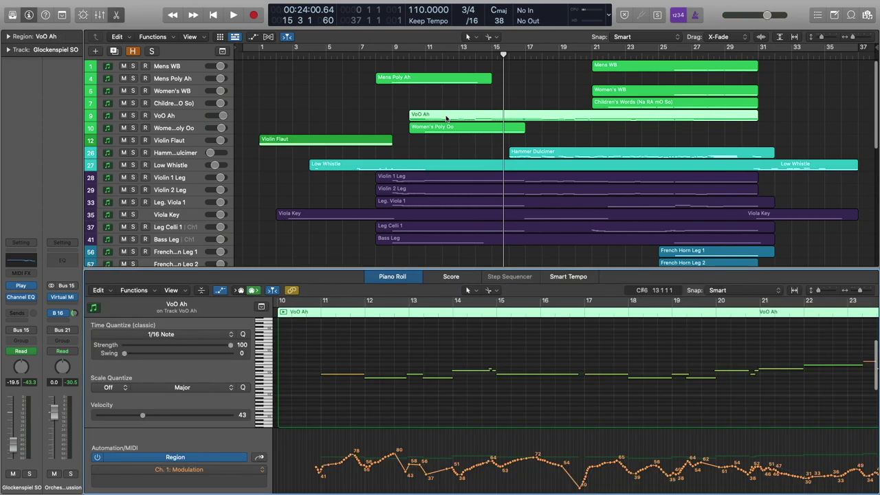
click(308, 313)
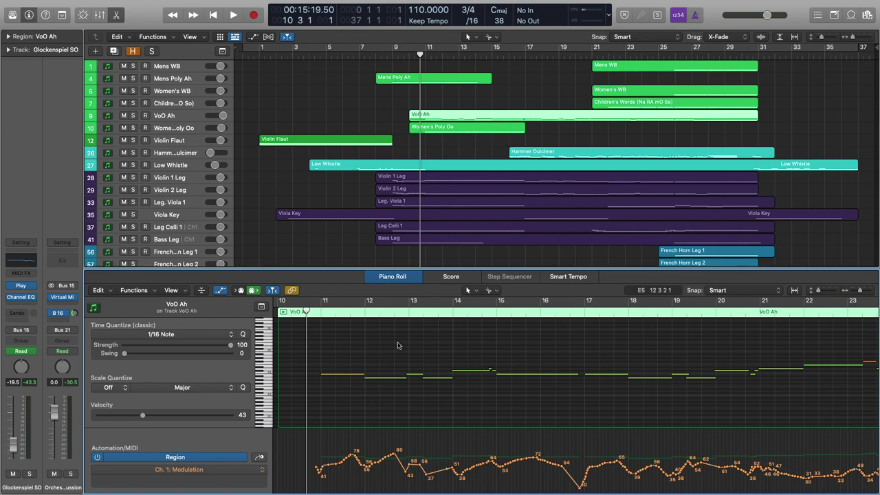
click(259, 458)
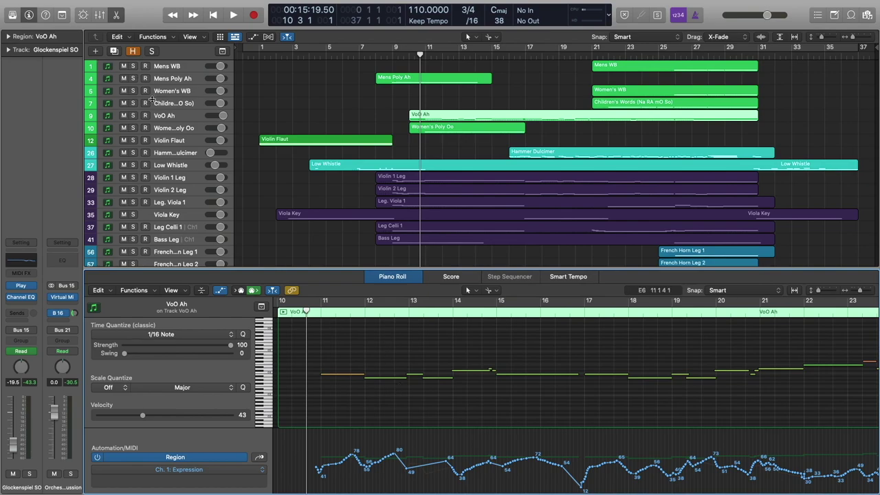
- Solo the VoO Ah track and play it from bar 10 into bar 16
click(133, 115)
key(space)
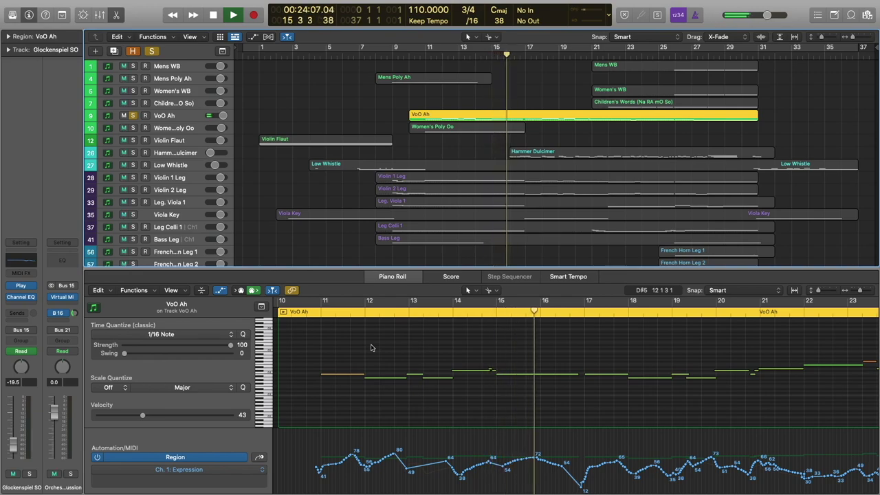
key(space)
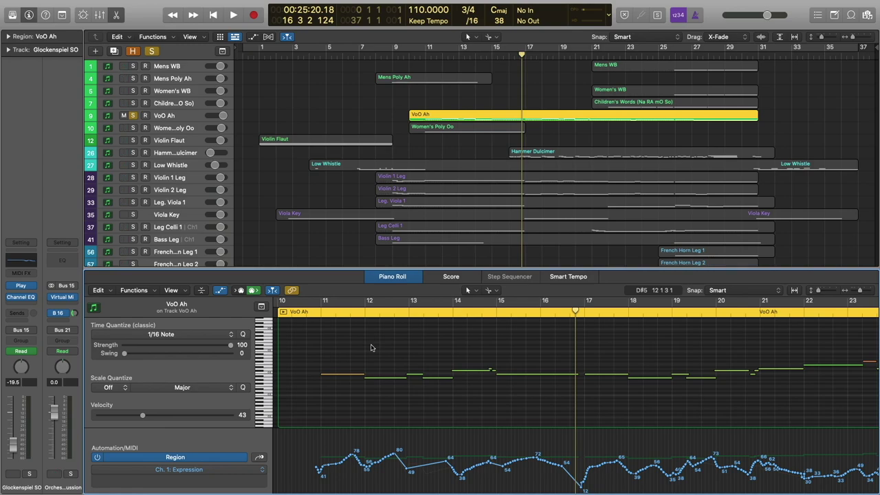
- Add the Women's Poly Oo track to the solo, view its region's notes and play both choir parts from bar 10 through bar 16
click(134, 129)
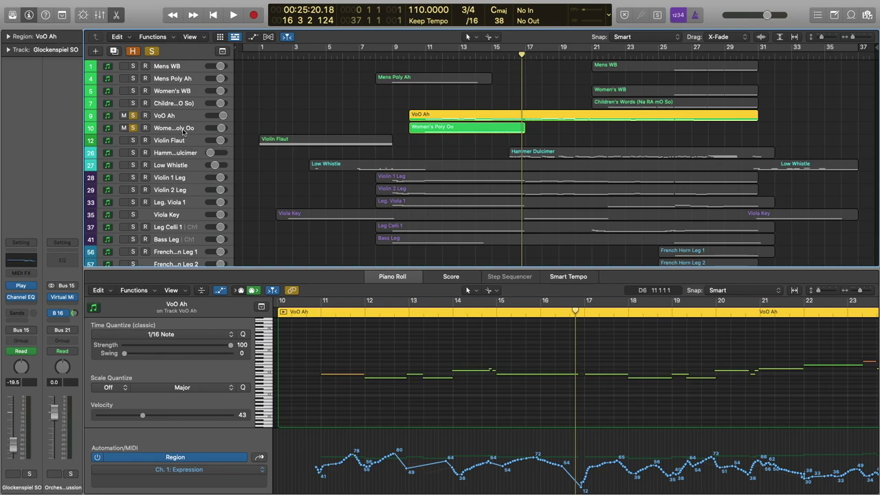
click(184, 131)
click(306, 302)
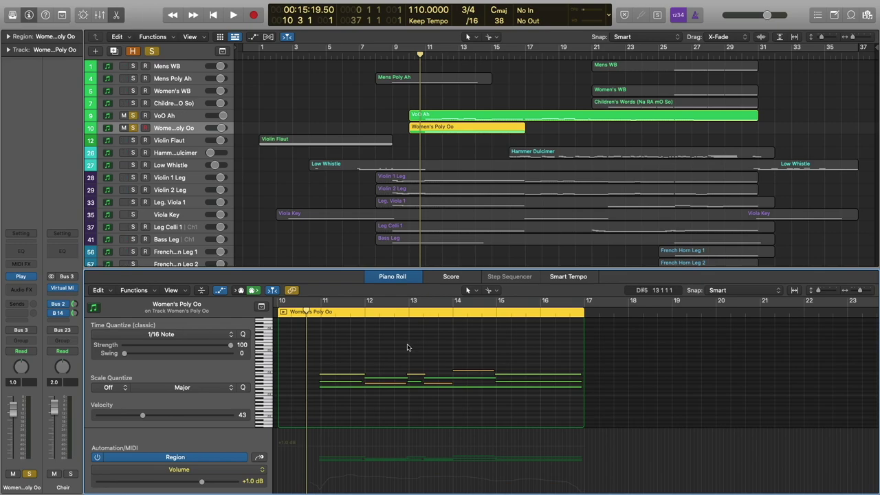
key(space)
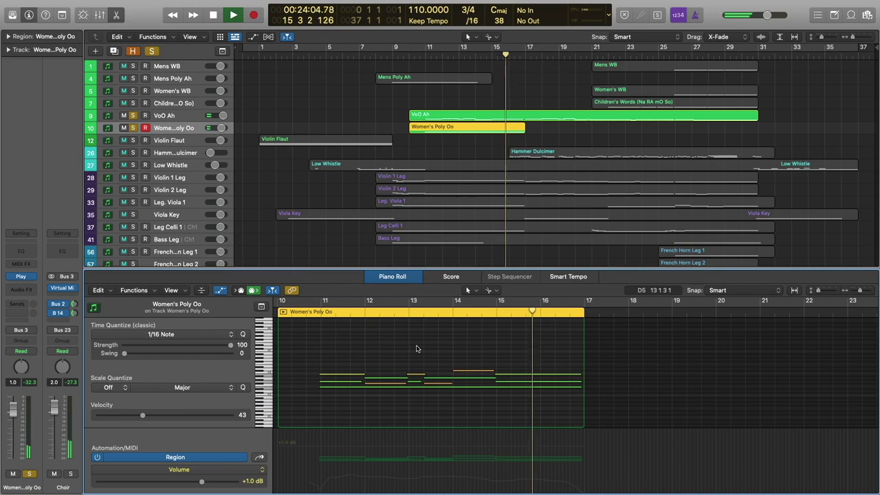
key(space)
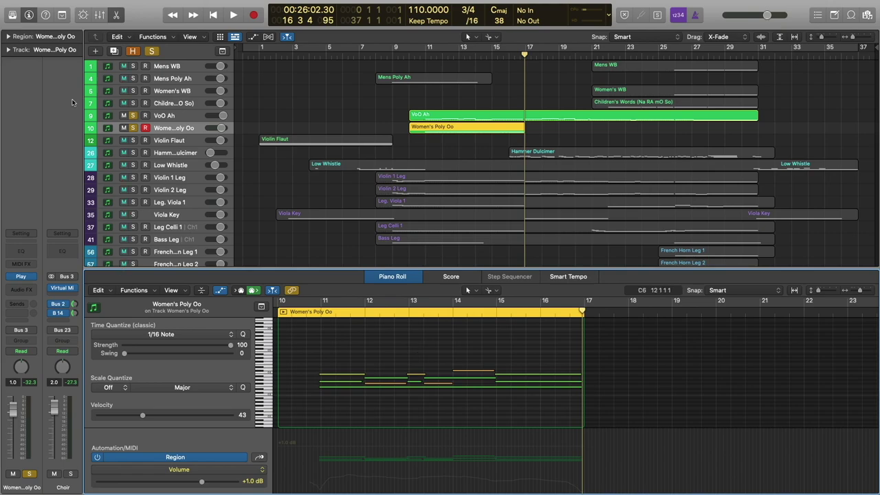
- Clear the VoO Ah and Women's Poly Oo solos, and view the Violin 1, Violin 2, Viola, Celli and Bass legato regions together
click(133, 115)
click(133, 128)
click(449, 155)
click(457, 180)
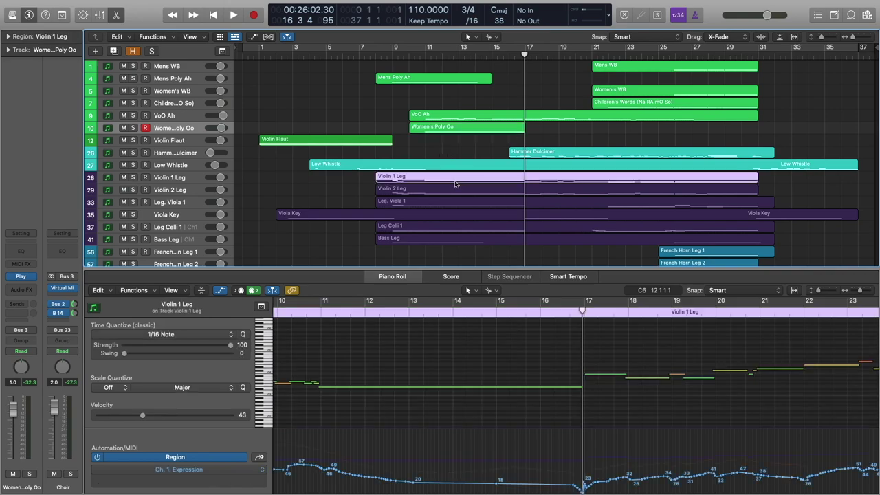
shift+click(448, 200)
shift+click(453, 188)
shift+click(460, 227)
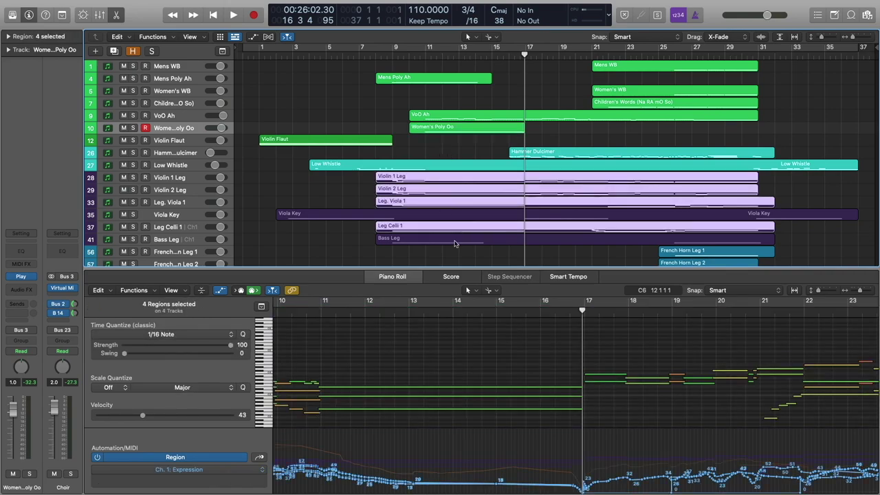
shift+click(457, 239)
- Place the playhead near the end of bar 10, solo the Strings and Choir buses, and start playback with the Women's Poly Oo region shown
click(352, 305)
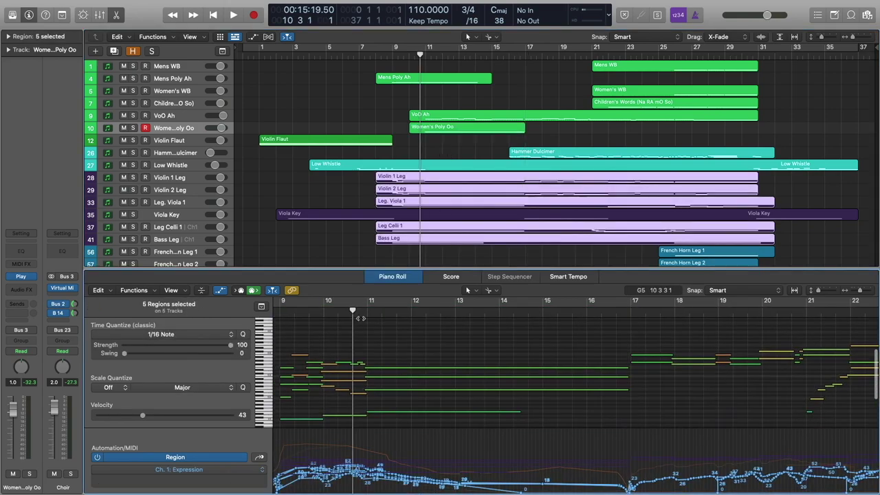
drag(353, 311, 364, 313)
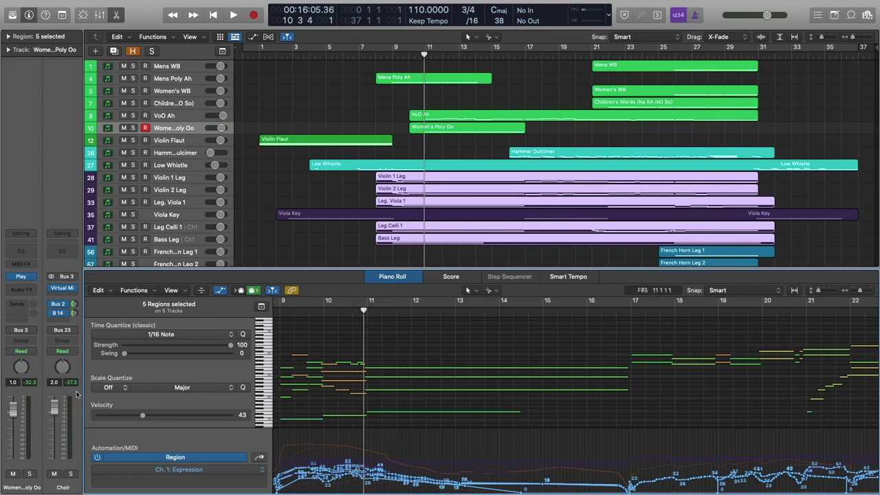
click(165, 178)
click(70, 473)
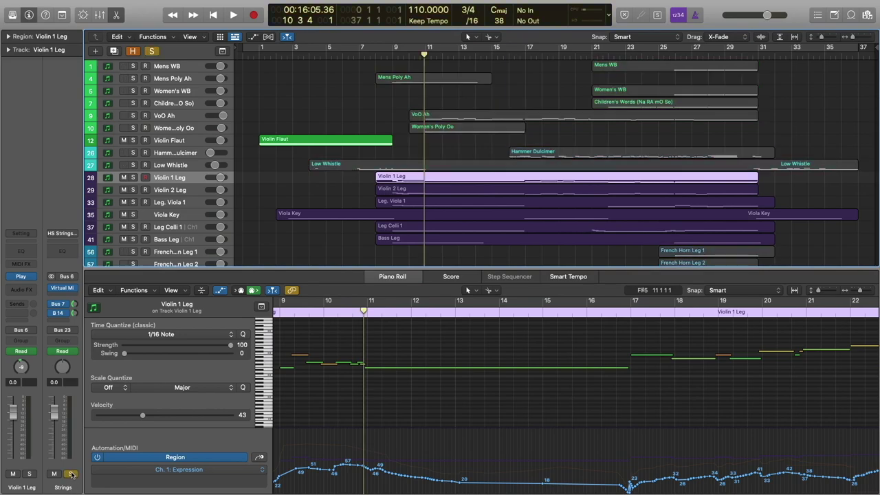
click(178, 127)
click(70, 473)
click(407, 337)
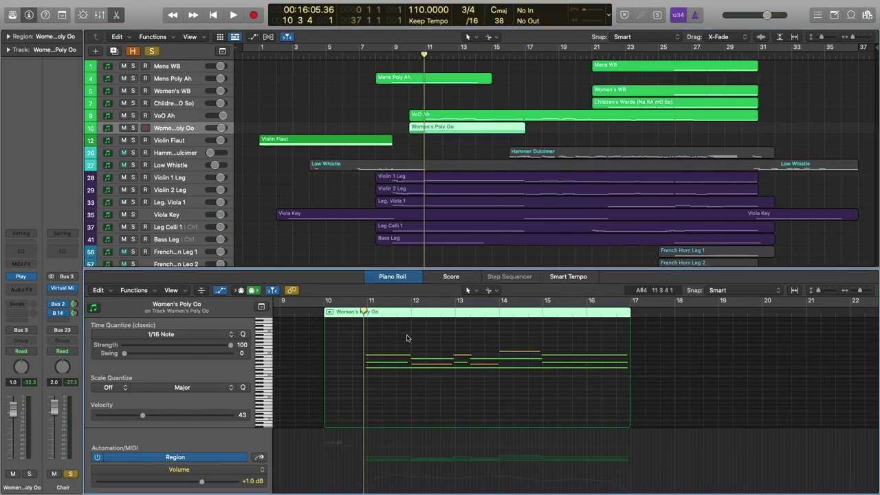
key(space)
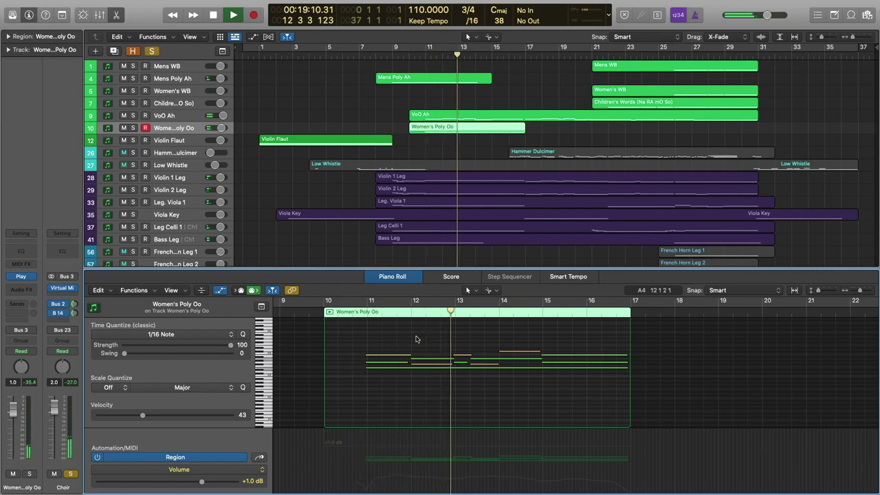
- Add the Violin 1, Violin 2, Viola, Celli and Bass legato regions to the note view during playback, stopping in bar 17
shift+click(448, 178)
shift+click(448, 188)
shift+click(447, 200)
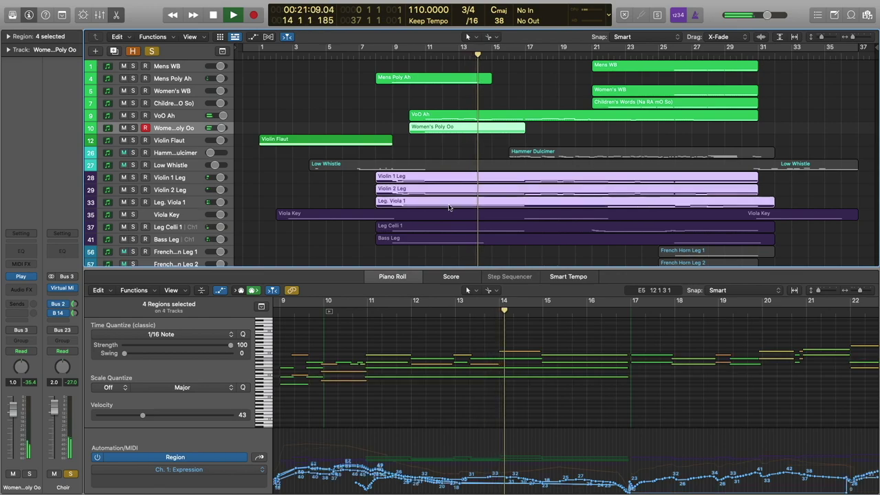
shift+click(453, 231)
shift+click(454, 238)
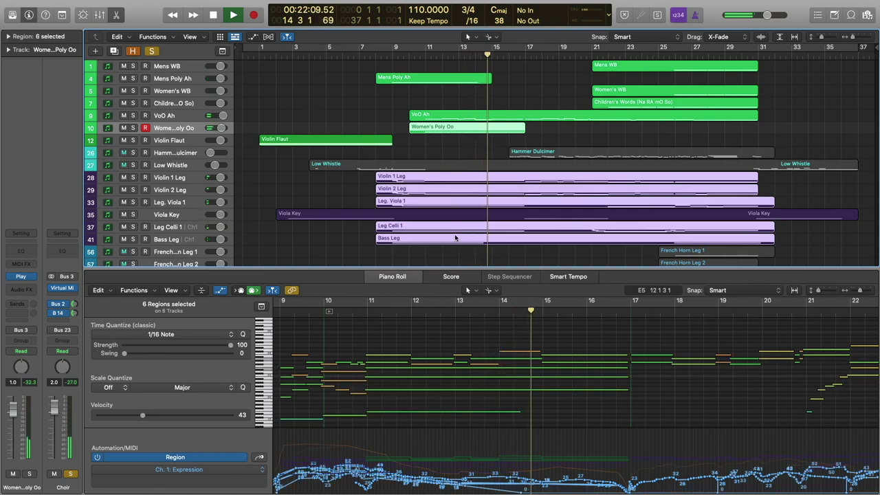
key(space)
- Clear the region selection, hide the Piano Roll, and add the Harp track and the orchestral percussion bus to the solo
click(344, 241)
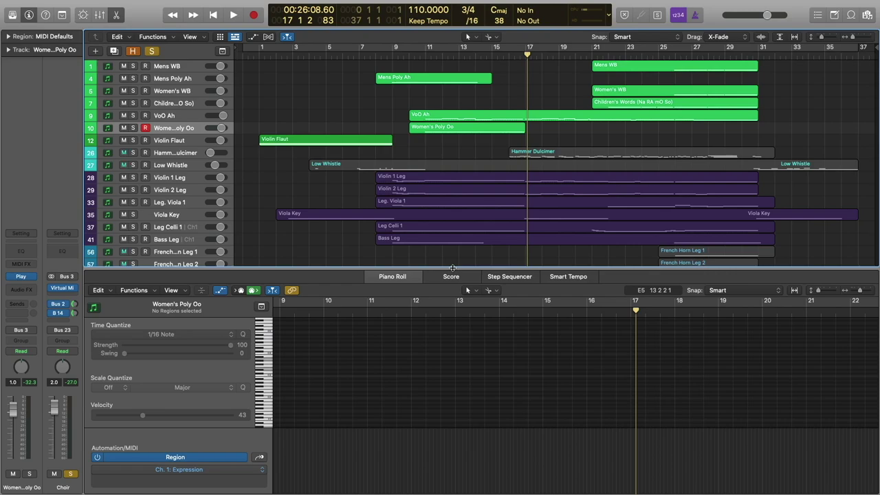
key(p)
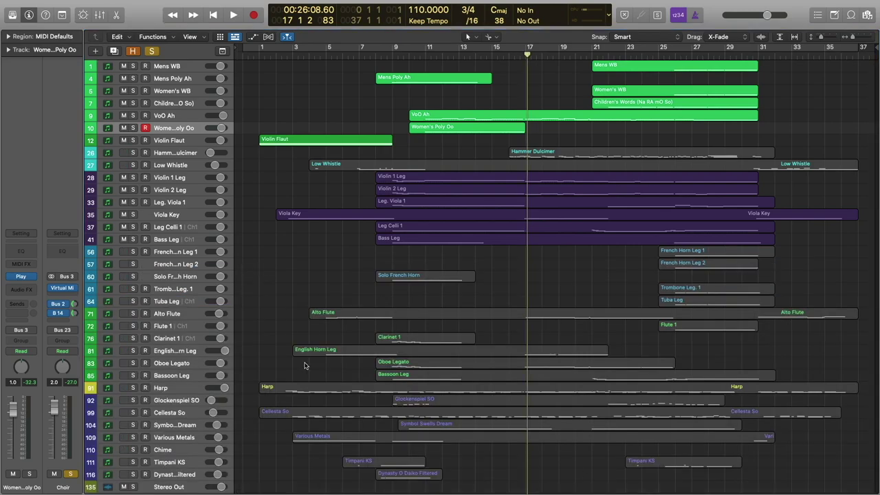
click(133, 388)
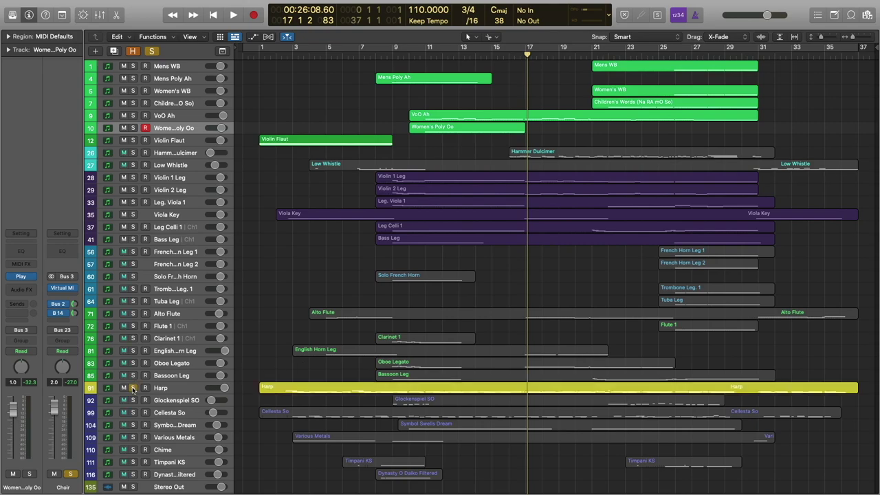
click(176, 403)
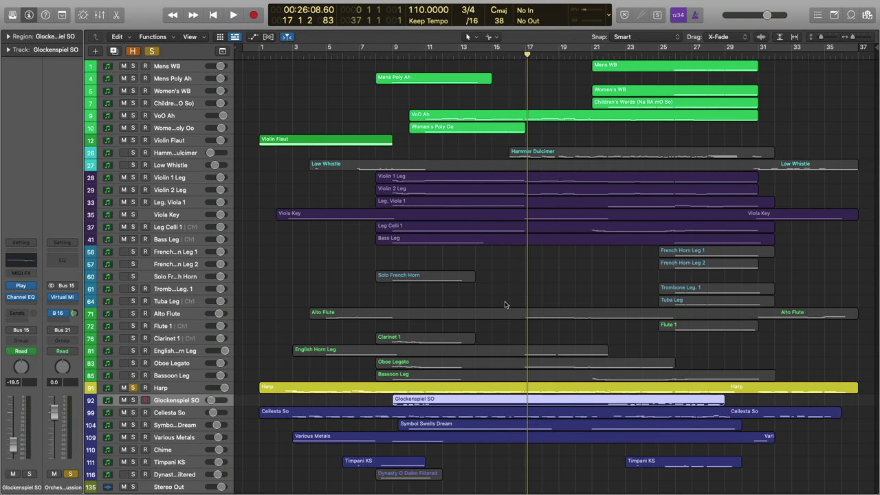
- View the Harp and Cellesta So regions together in the Piano Roll and play from about bar 10 into bar 15
click(421, 53)
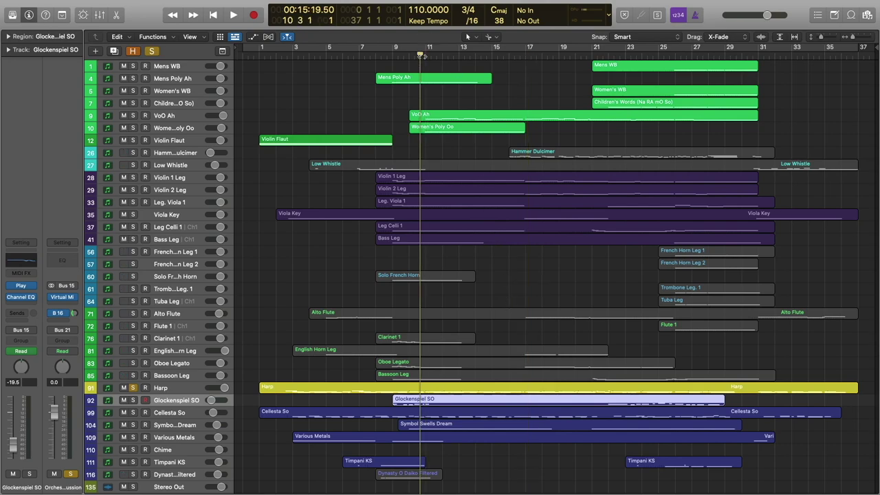
click(485, 390)
double_click(485, 391)
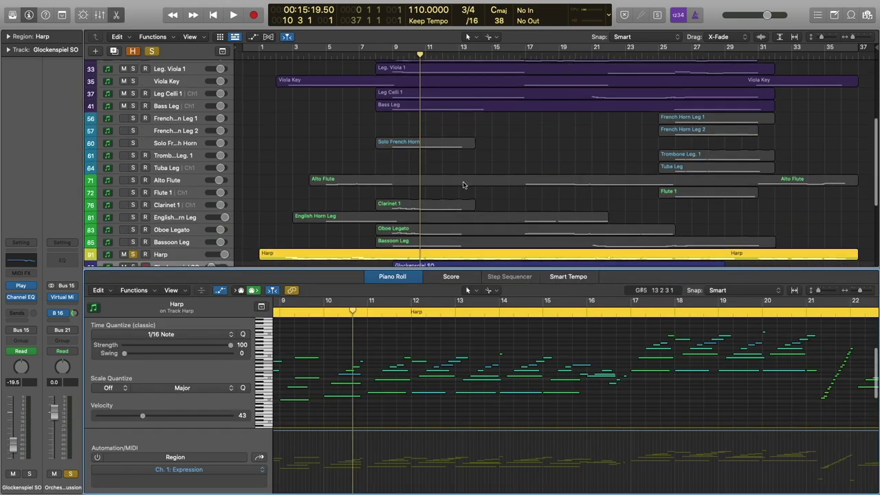
scroll(466, 220, down, 5)
shift+click(466, 220)
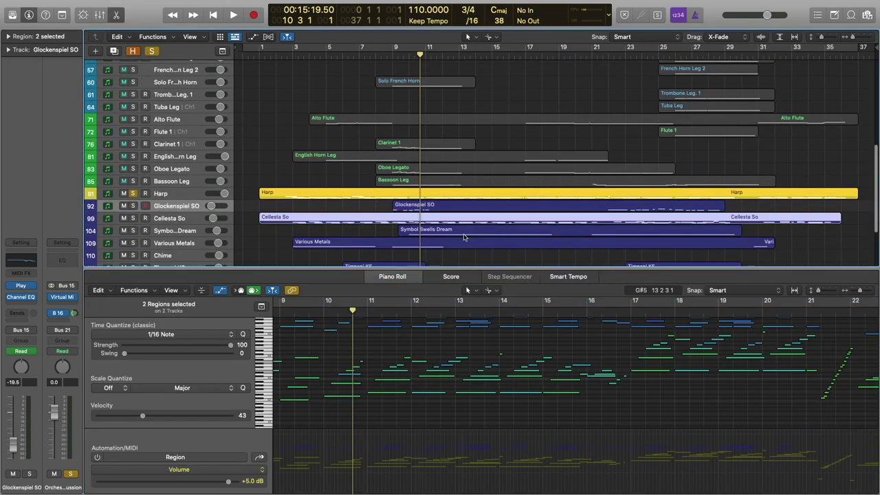
scroll(427, 346, left, 2)
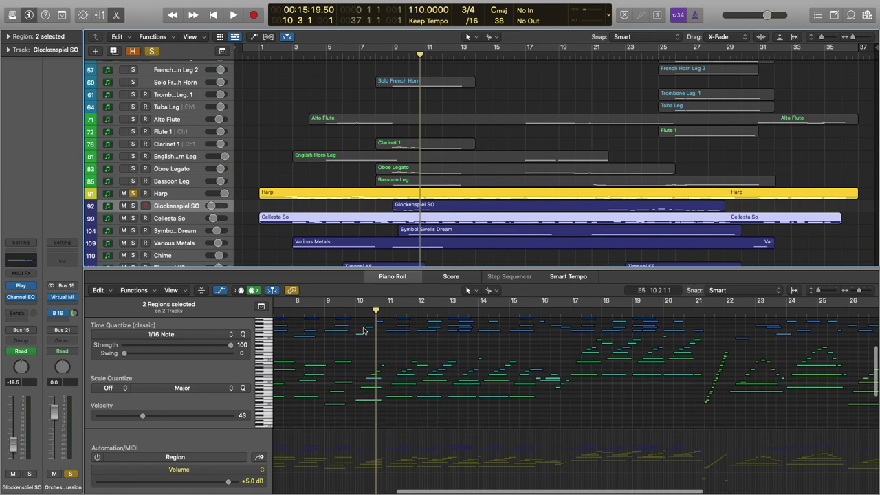
click(355, 309)
key(space)
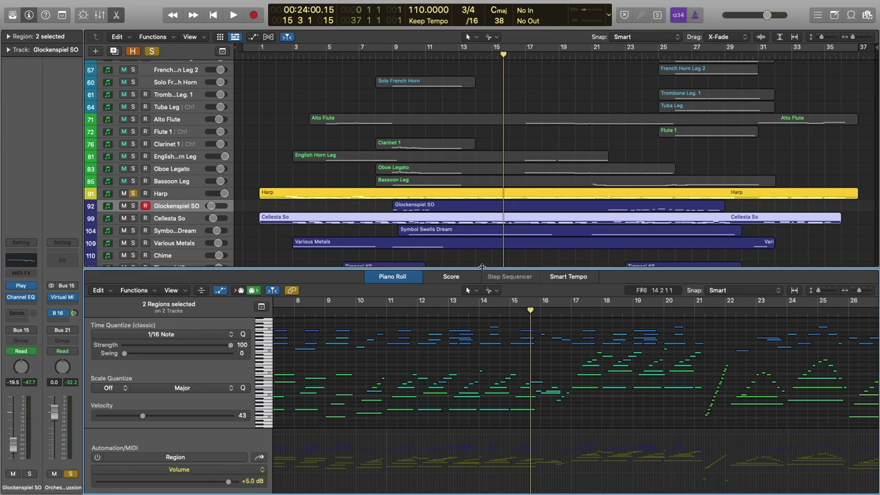
- Hide the Piano Roll, deselect the regions, and clear the solos on the Harp track, the orchestral percussion bus and all remaining channels
key(e)
click(277, 297)
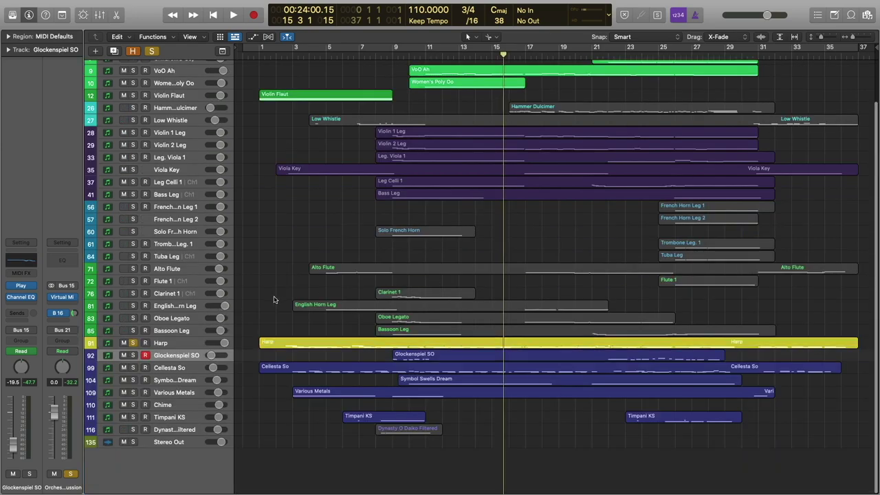
click(133, 343)
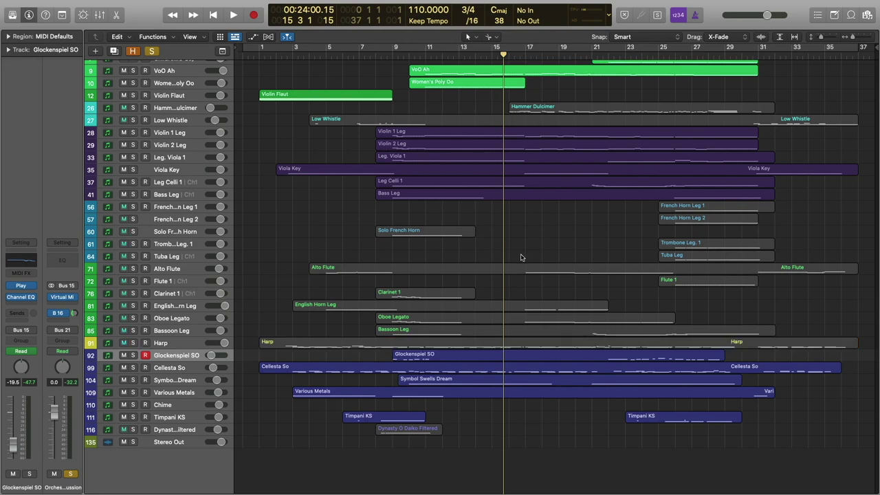
scroll(515, 259, up, 5)
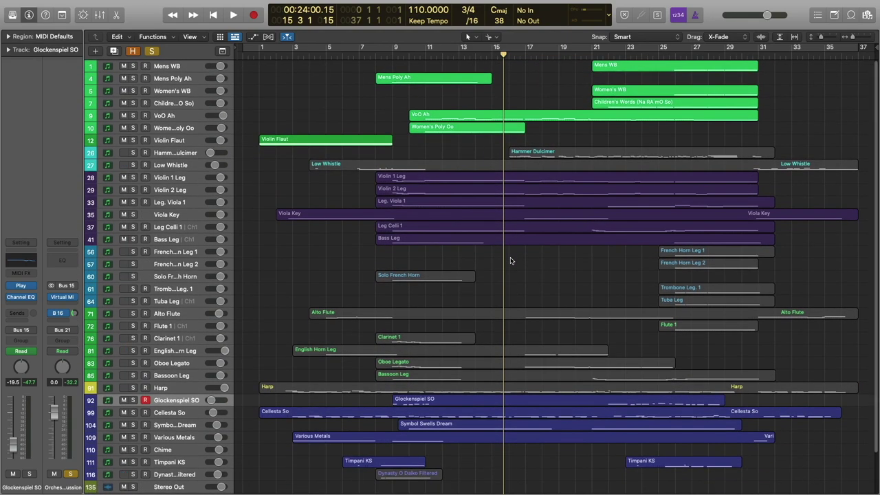
click(123, 440)
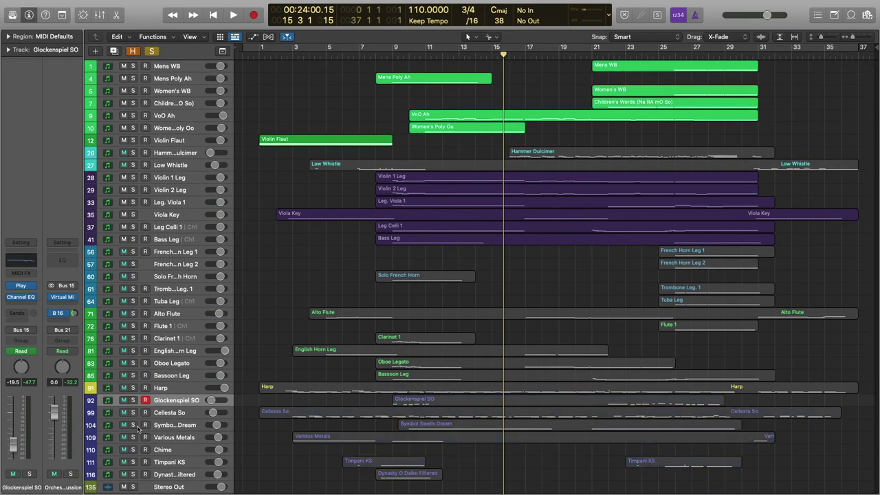
click(151, 50)
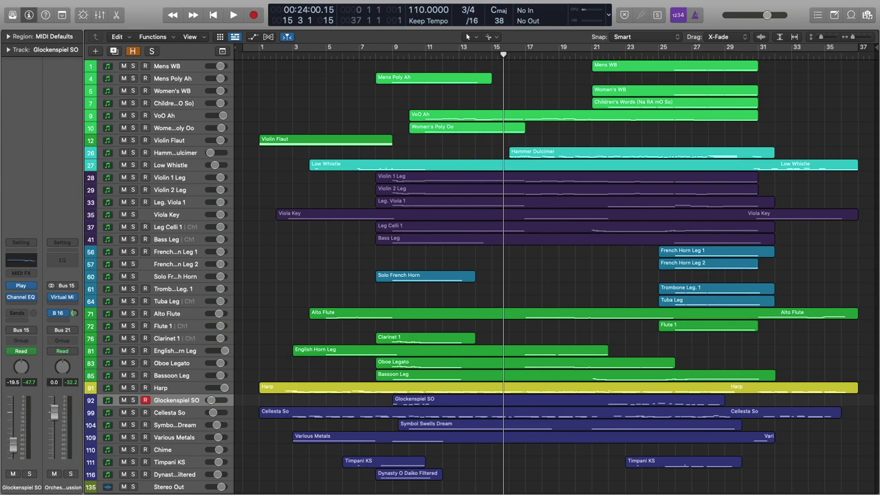
- Move the playhead back to bar 14, pick out the Hammer Dulcimer region, and select the Alto Flute, English Horn Leg and Oboe Legato regions
key(comma)
click(550, 152)
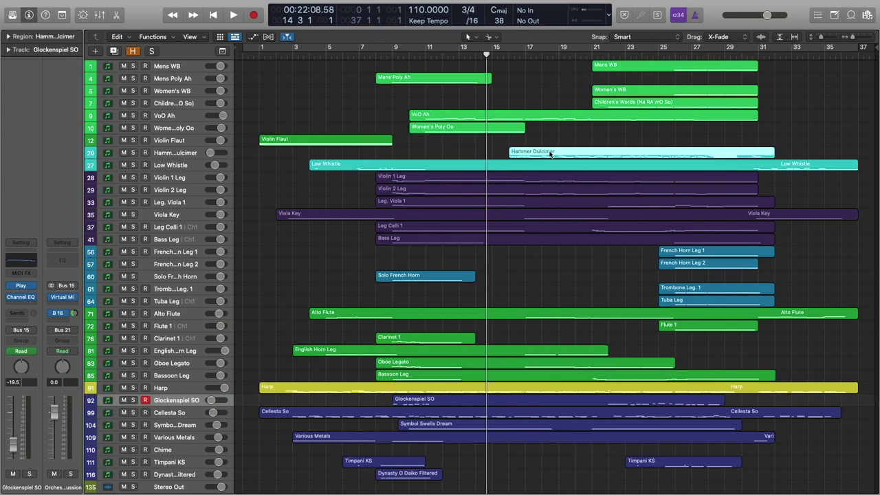
click(551, 141)
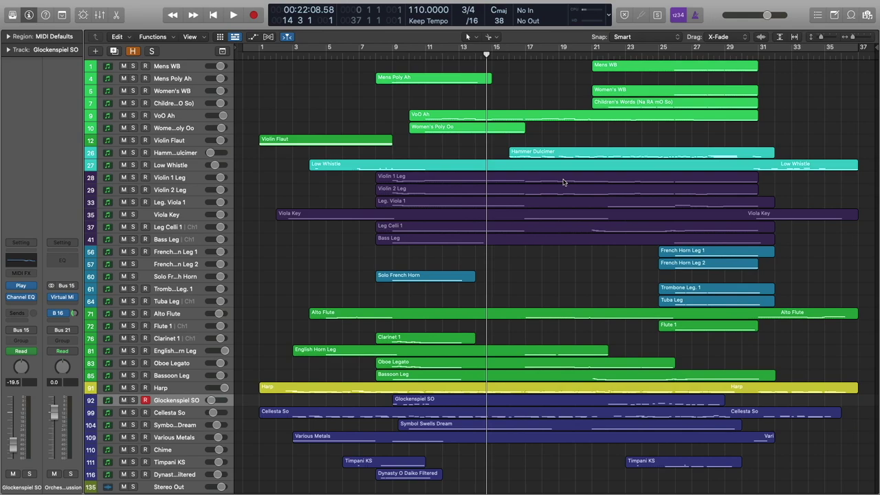
click(455, 131)
click(592, 143)
drag(546, 287, 552, 365)
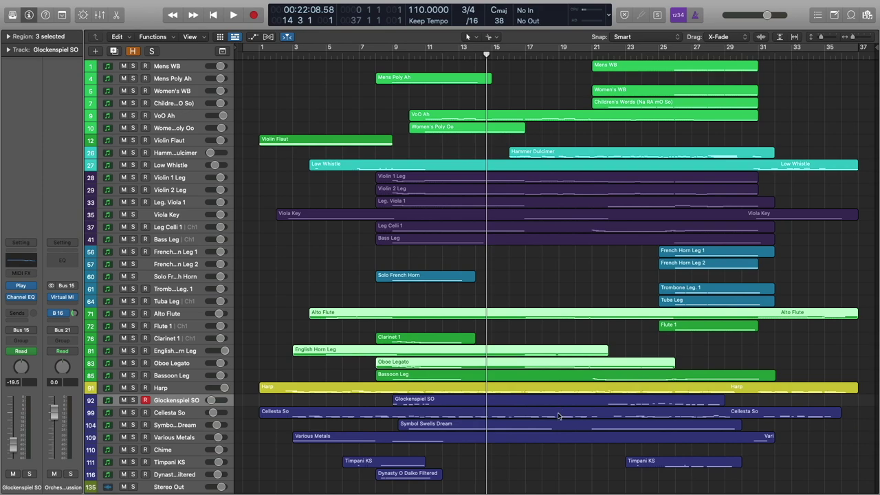
- Clear the region selection, move the playhead back to about bar 8, and play the full arrangement into bar 21
click(539, 285)
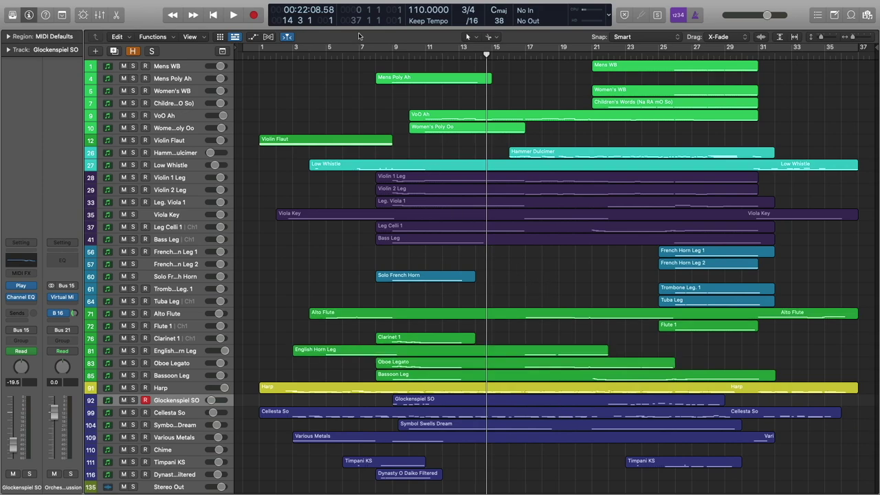
drag(394, 55, 388, 54)
key(space)
key(space)
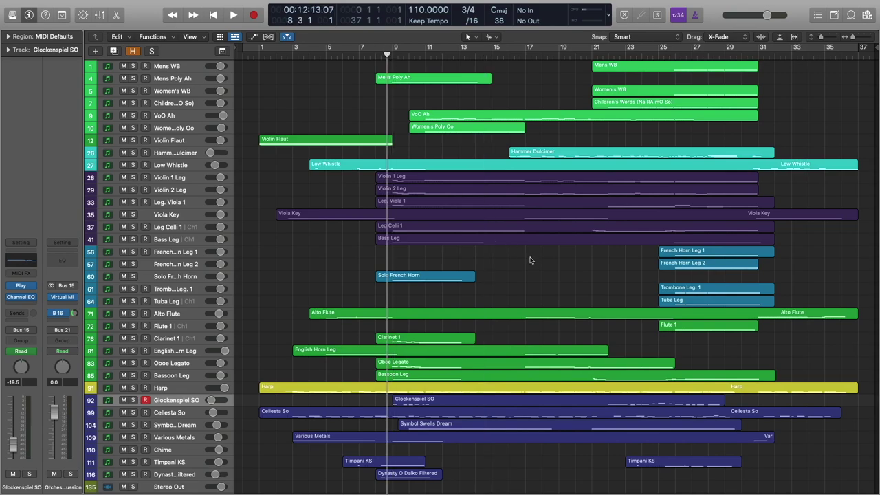
key(space)
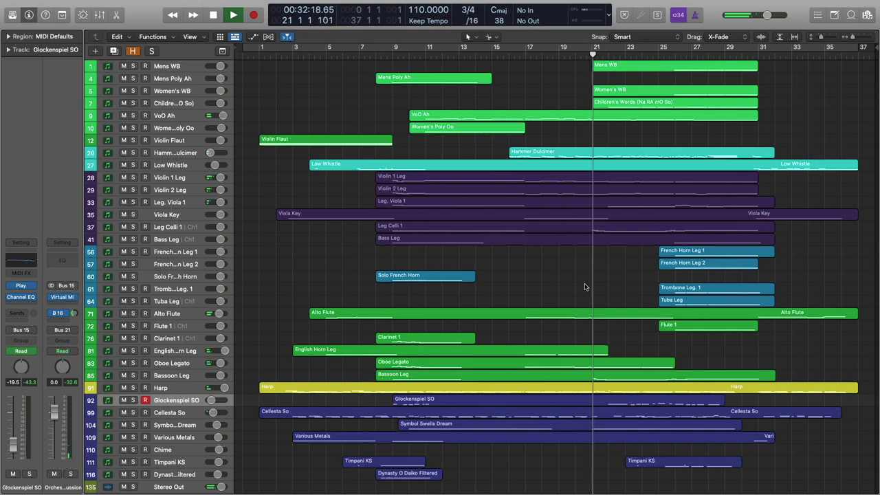
key(space)
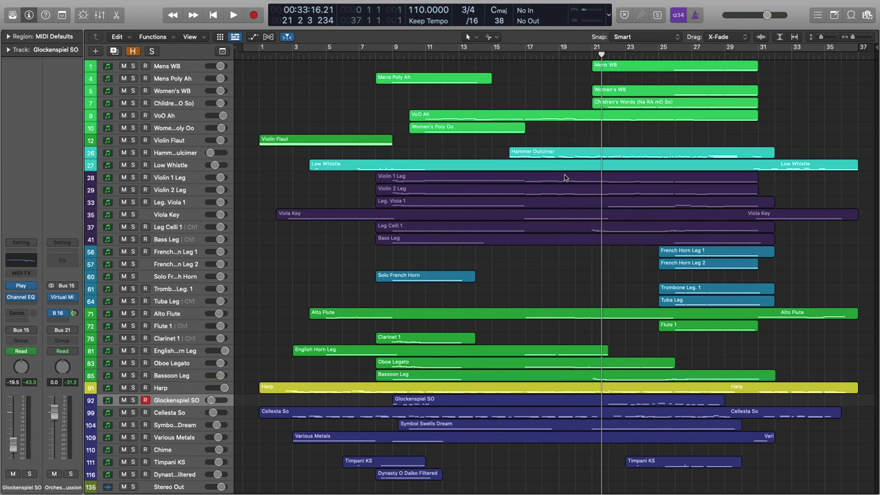
- Open the Hammer Dulcimer region in the Piano Roll, solo its track, and play from about bar 15 into bar 21
double_click(554, 153)
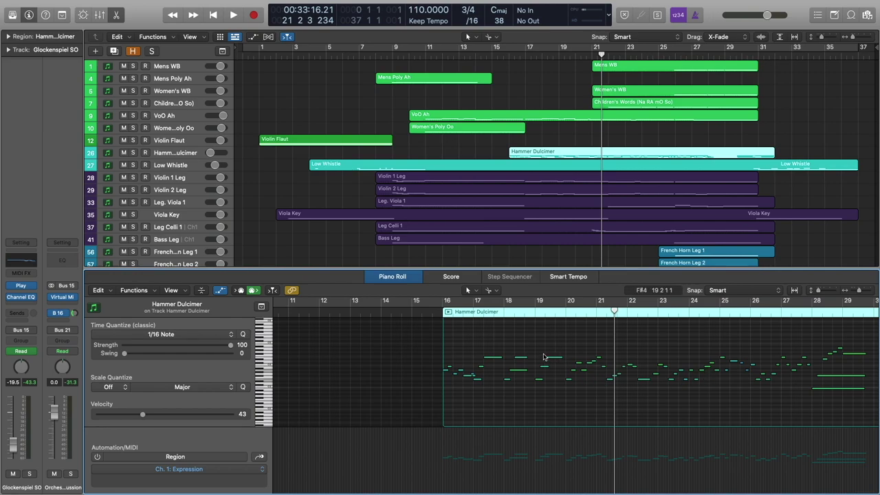
click(473, 313)
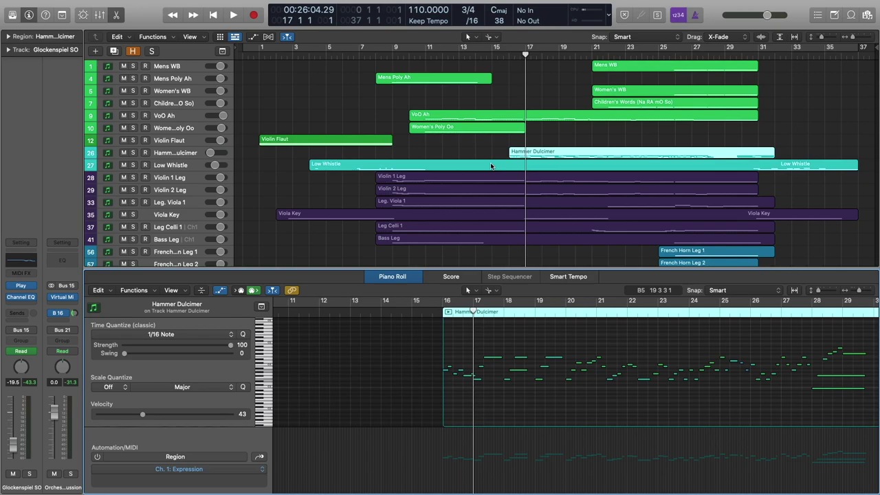
click(133, 154)
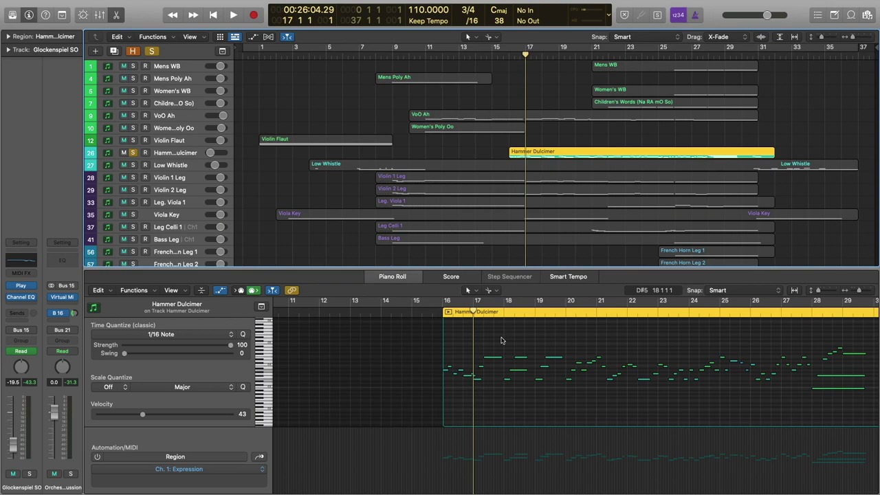
key(shift+space)
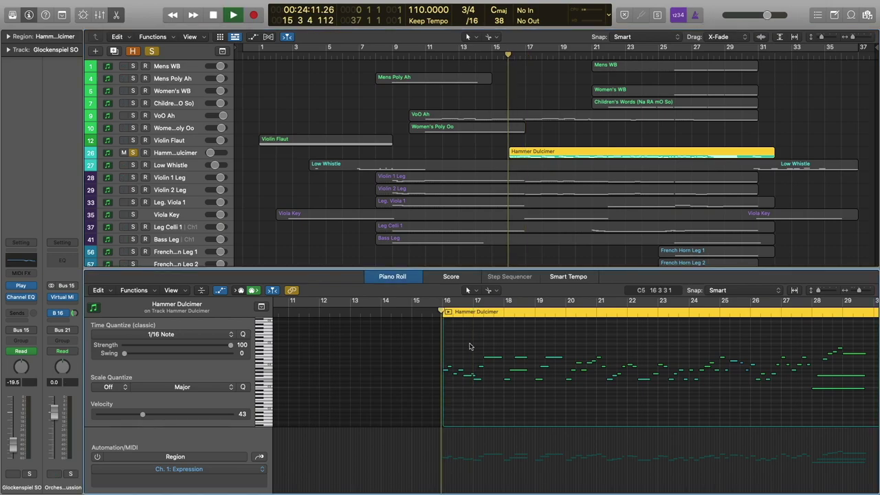
click(175, 153)
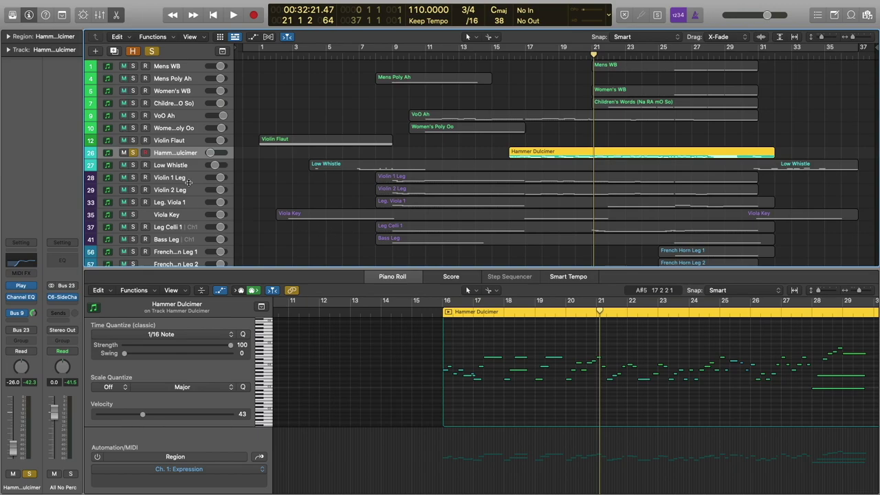
- Add the choir bus and the strings bus to the solo through the VoO Ah and Violin 1 Leg tracks
click(170, 116)
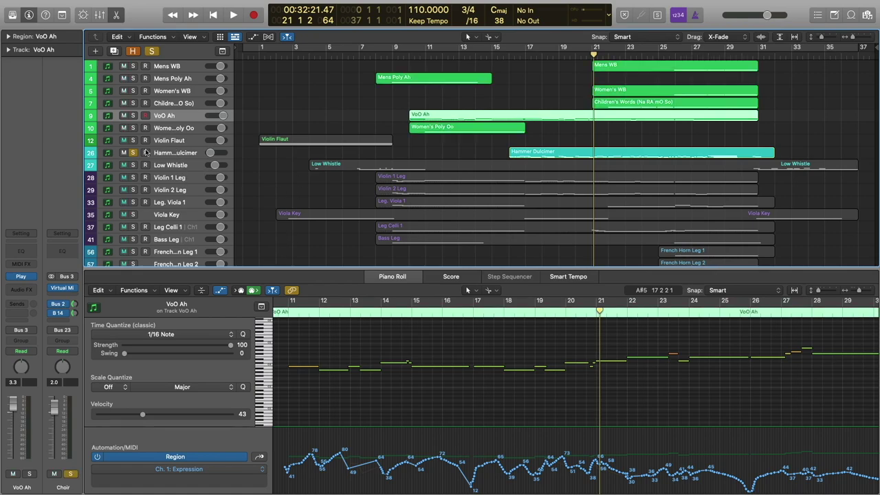
click(176, 180)
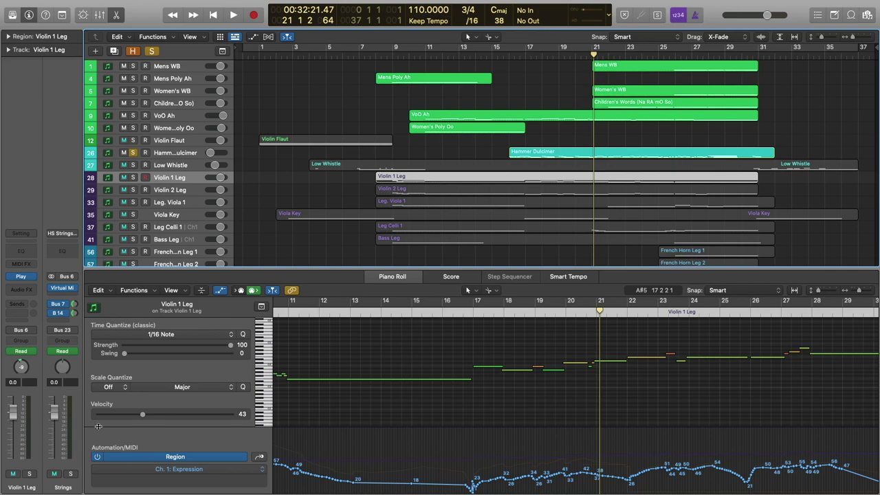
click(70, 473)
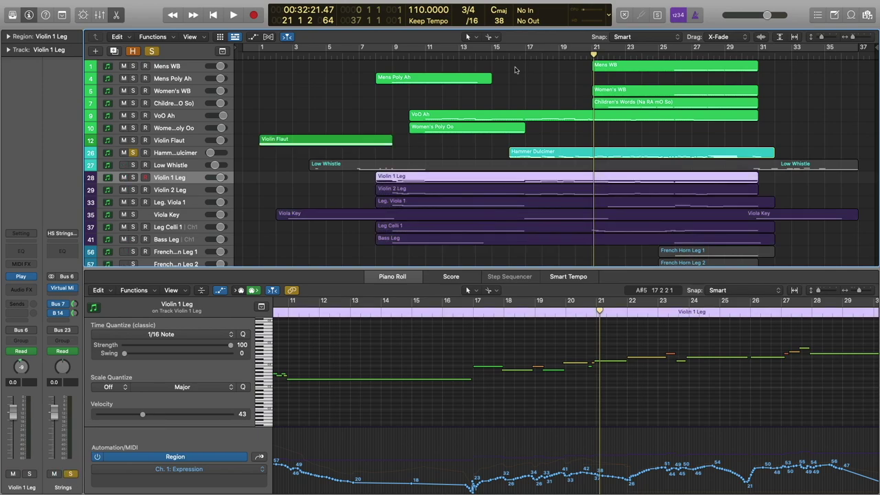
- View the Violin 1 Leg, Violin 2 Leg and Viola Key regions together in the Piano Roll and play from about bar 16 into bar 21
key(alt+comma)
click(535, 130)
click(545, 178)
shift+click(539, 194)
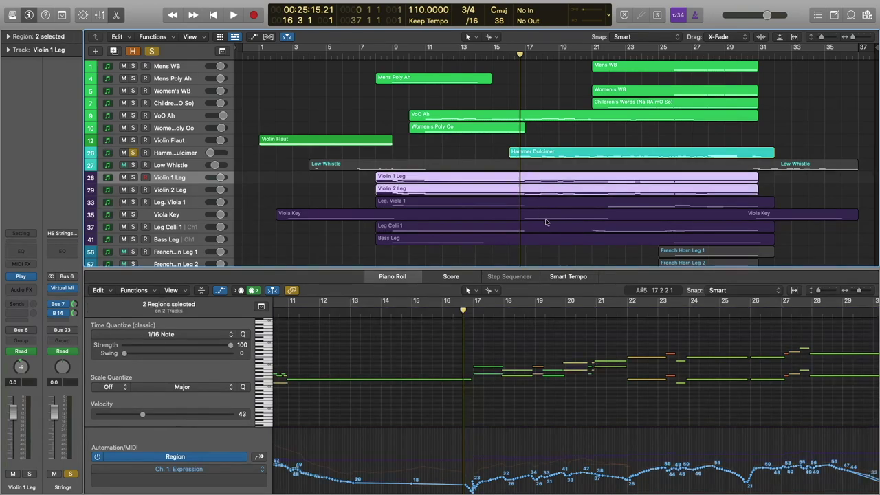
shift+click(546, 216)
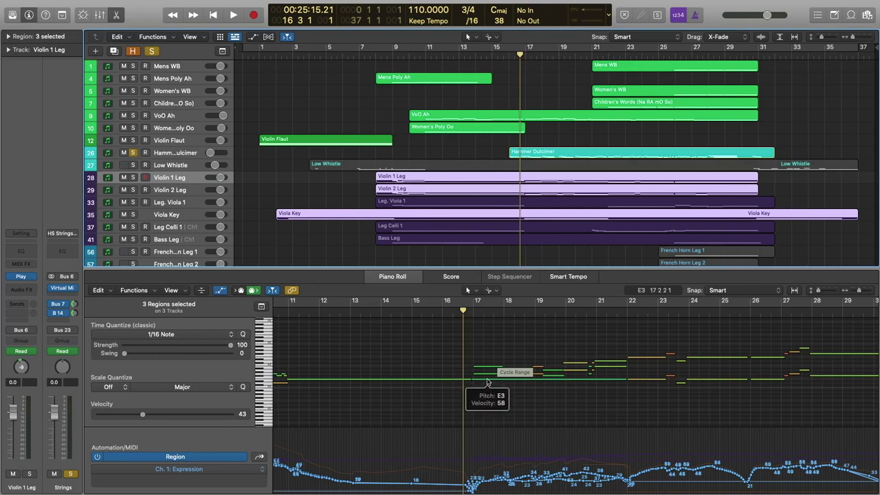
click(495, 355)
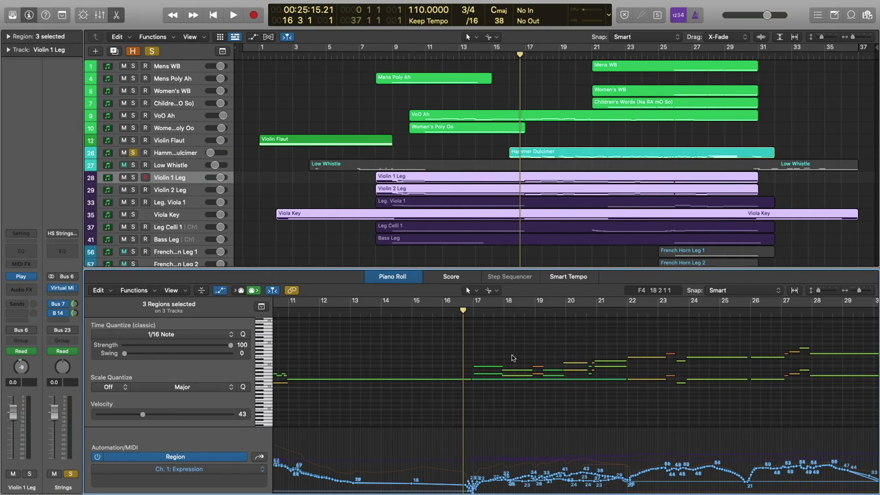
key(space)
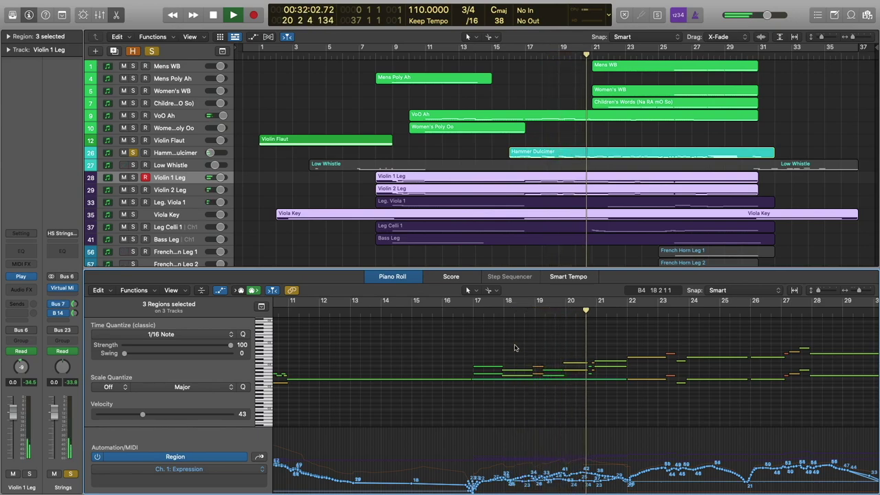
key(space)
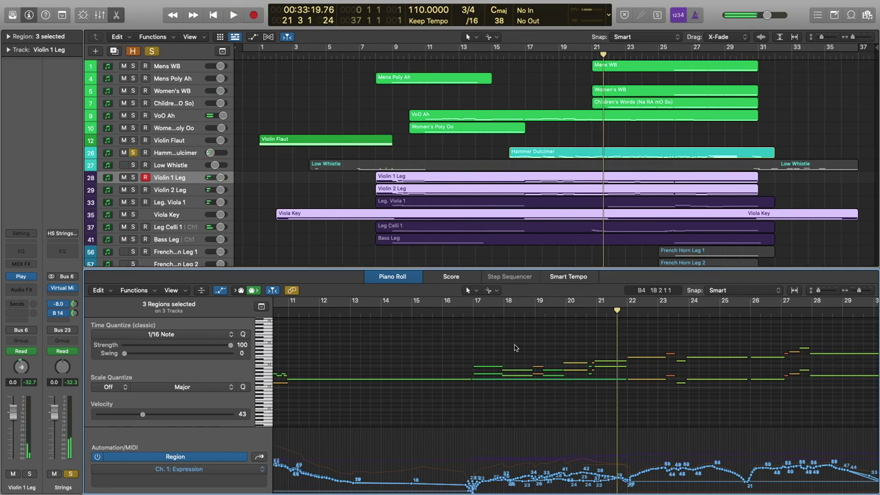
- Pick out the woodwind regions, select the Alto Flute track, and add the woodwinds bus to the solo
scroll(502, 205, down, 6)
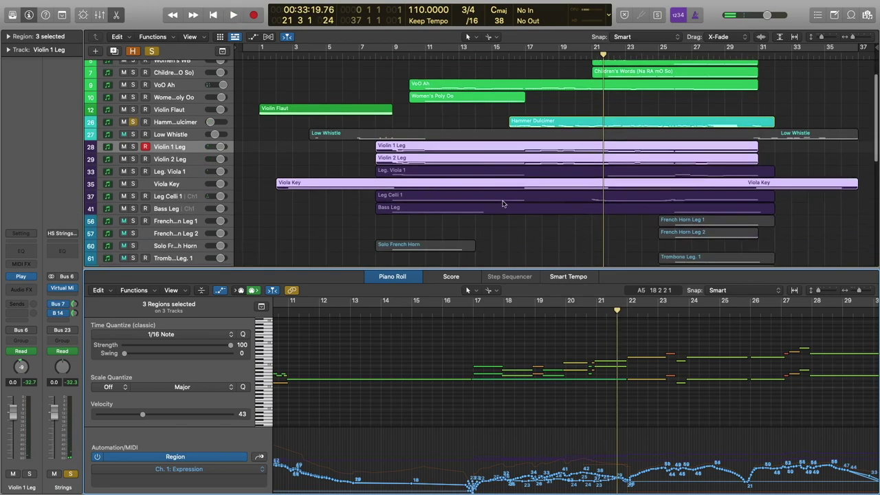
drag(530, 167, 555, 244)
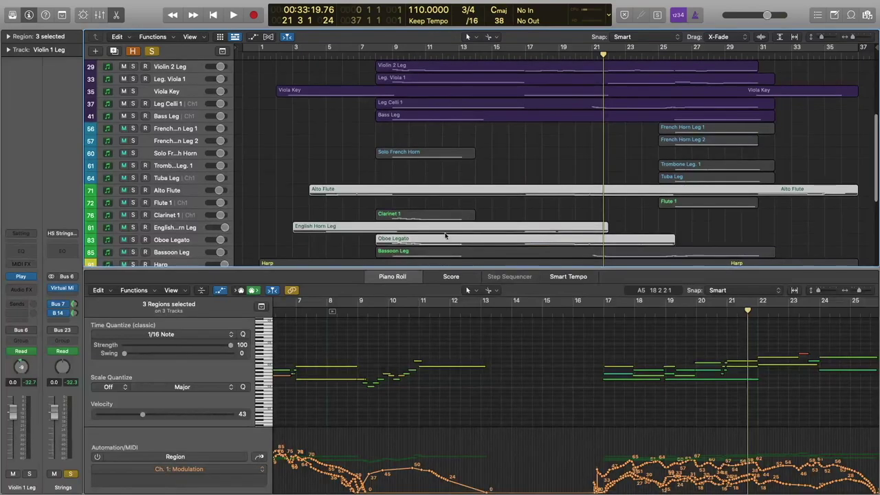
click(164, 195)
click(71, 473)
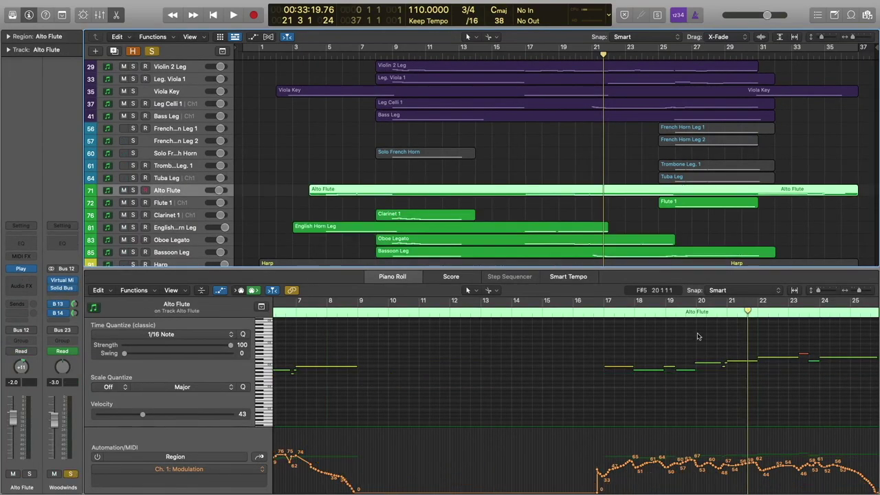
- View the Alto Flute, English Horn Leg and Oboe Legato regions together and play from about bar 16 into bar 21
shift+click(548, 229)
shift+click(548, 242)
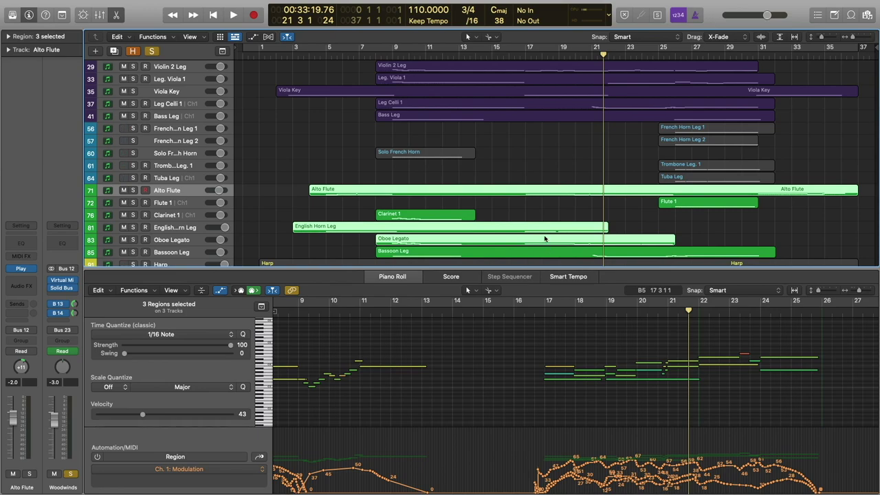
click(538, 311)
key(space)
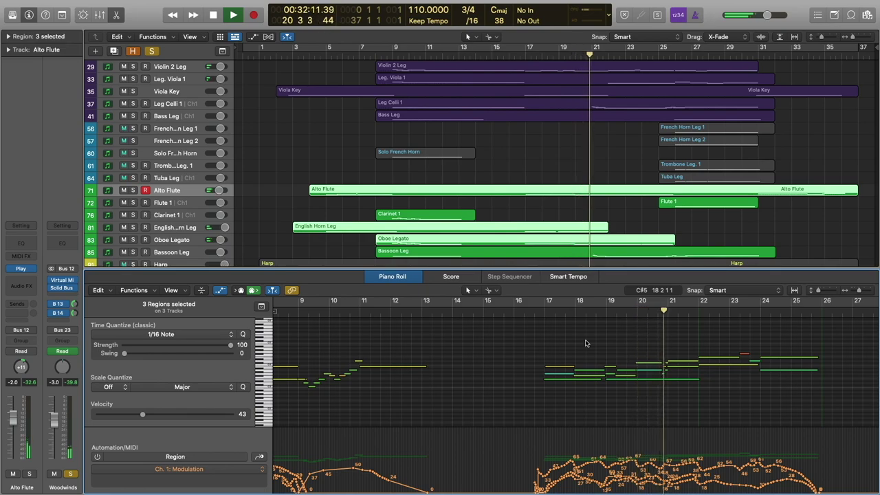
key(space)
- Add the Harp track and the orchestral percussion bus to the solo
scroll(402, 198, down, 5)
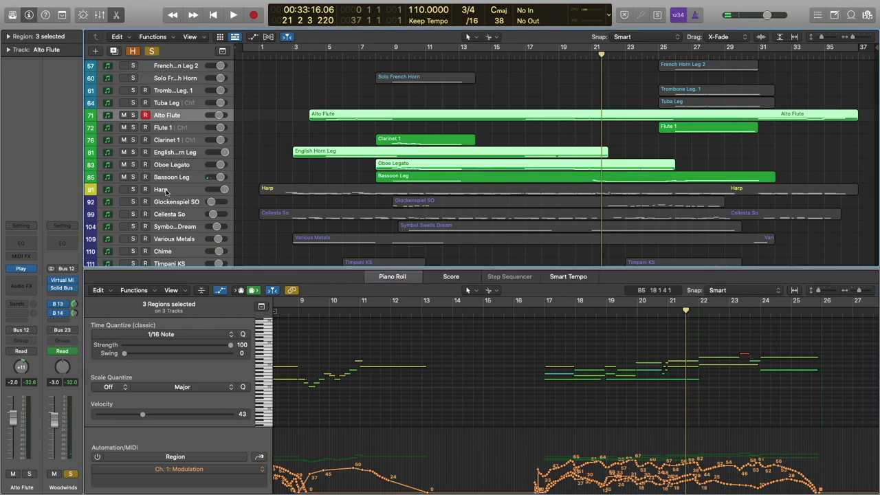
click(159, 191)
click(133, 190)
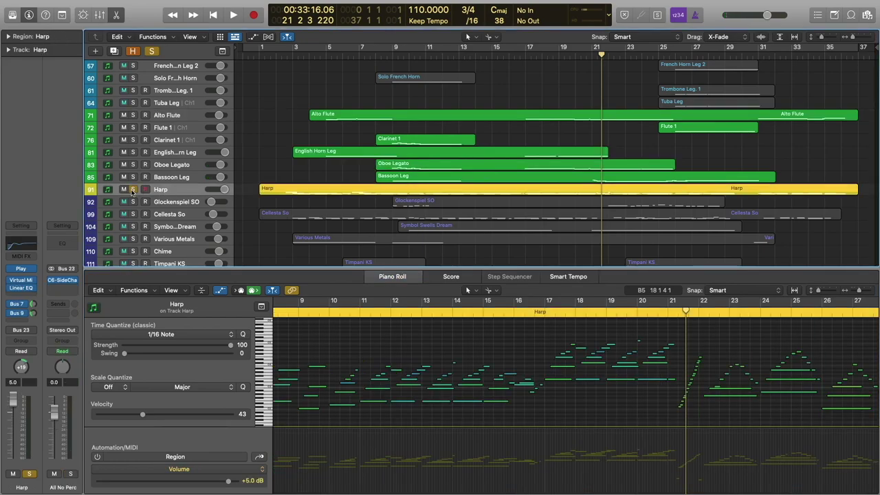
click(168, 203)
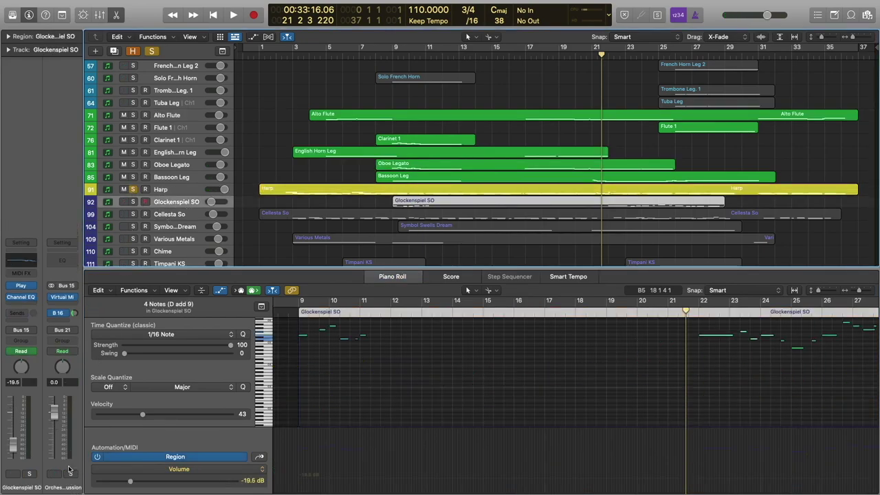
click(69, 473)
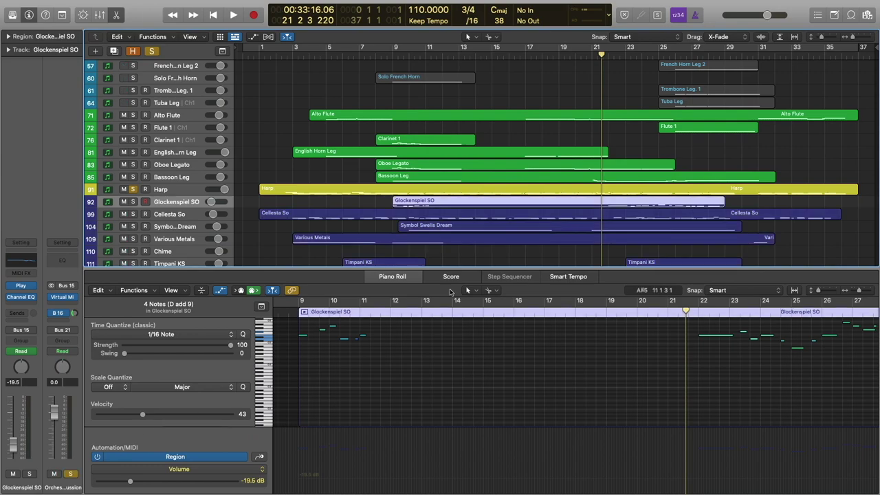
- View the Harp and Cellesta So regions together in the Piano Roll and play into bar 22
click(566, 193)
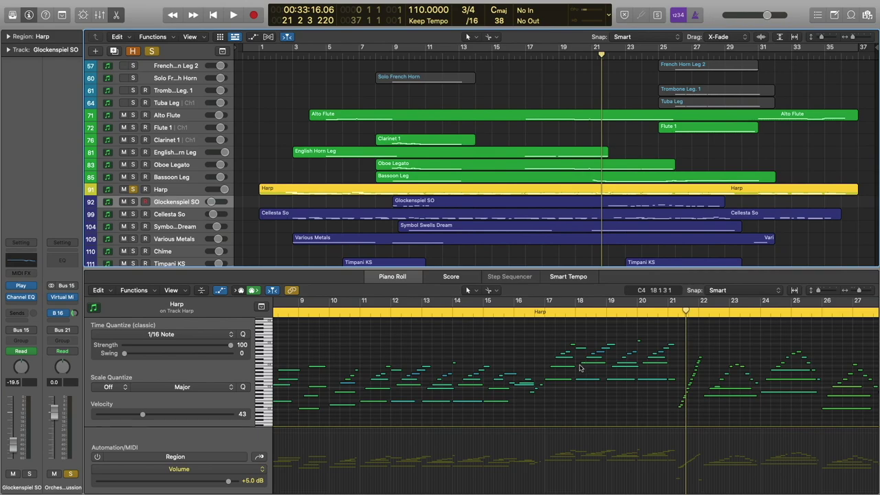
shift+click(561, 217)
key(space)
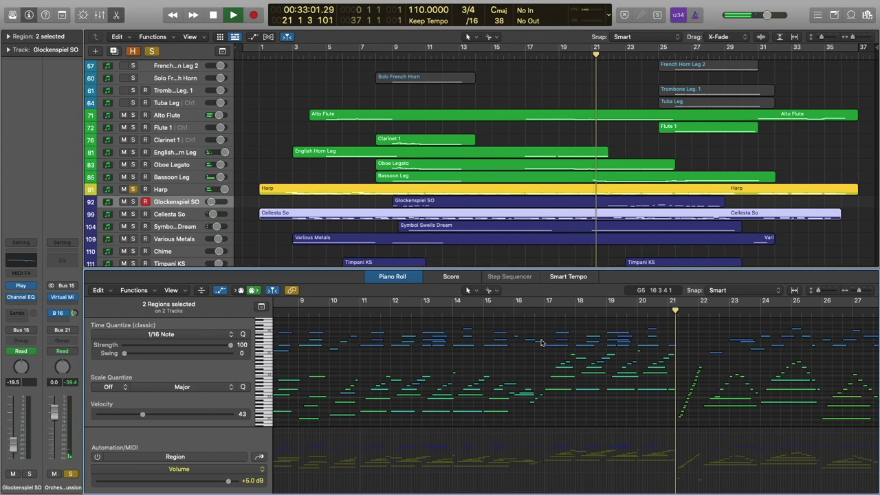
key(space)
- Hide the Piano Roll, deselect the regions, and clear the solos on the Hammer Dulcimer track, the Harp track and all remaining channels
scroll(560, 186, down, 3)
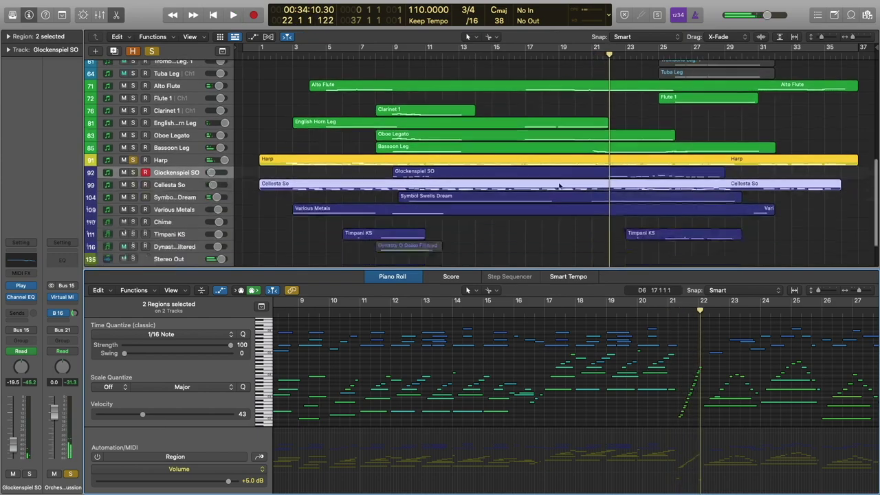
scroll(560, 186, up, 2)
scroll(559, 185, up, 1)
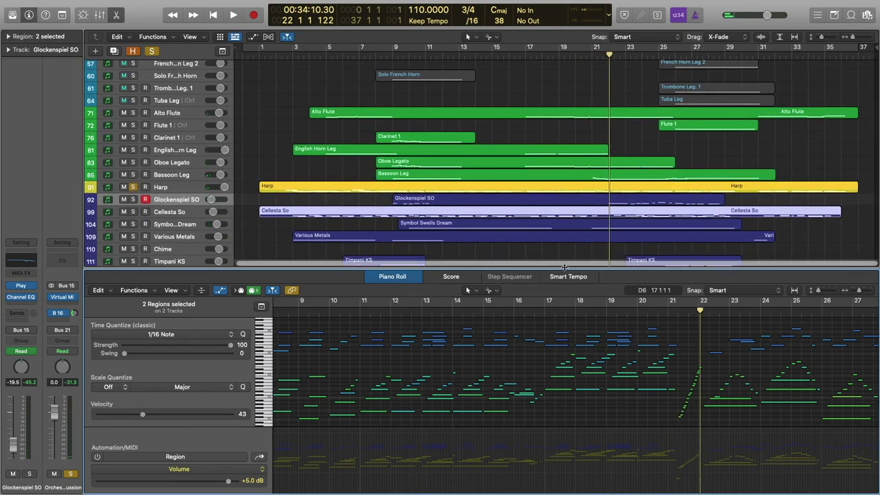
drag(563, 267, 553, 230)
key(e)
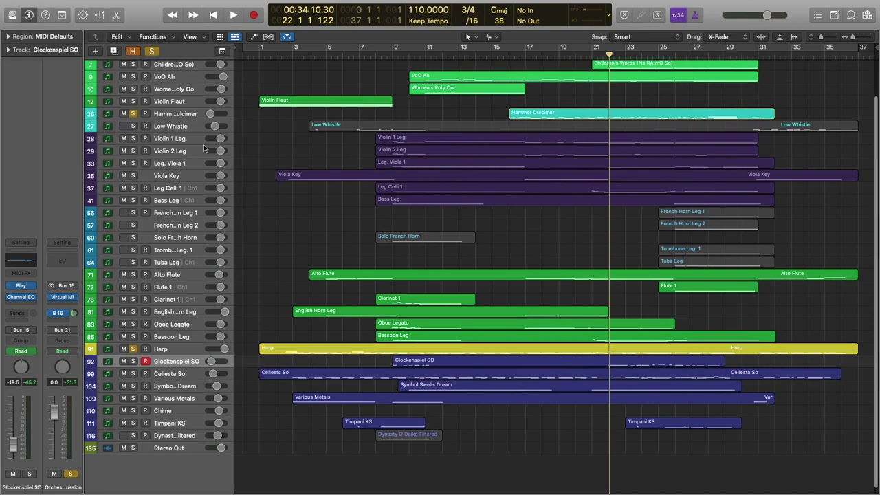
click(132, 114)
click(133, 349)
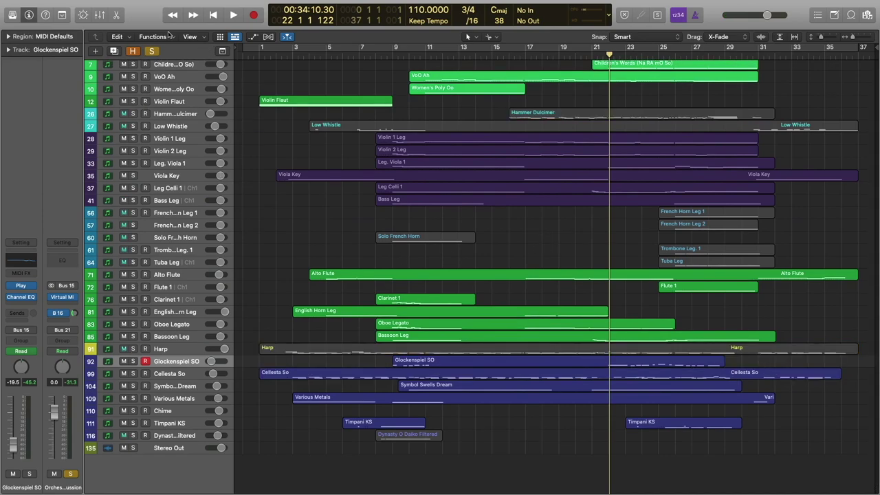
key(ctrl+alt+super+s)
scroll(592, 231, up, 3)
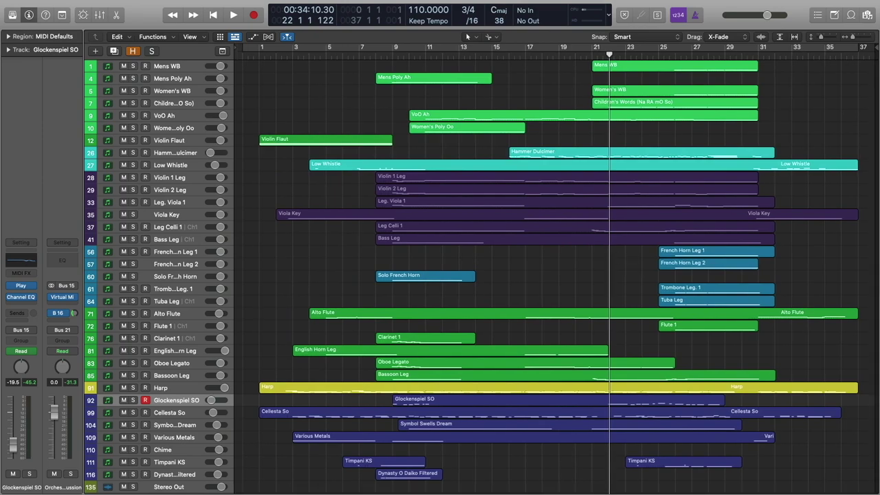
- Move the playhead back to about bar 19 and play the full arrangement into bar 29
key(space)
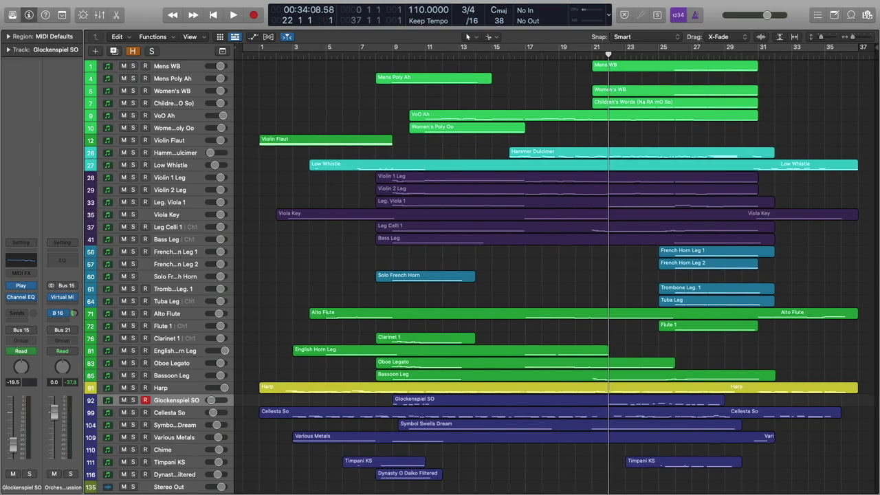
drag(608, 53, 571, 55)
key(space)
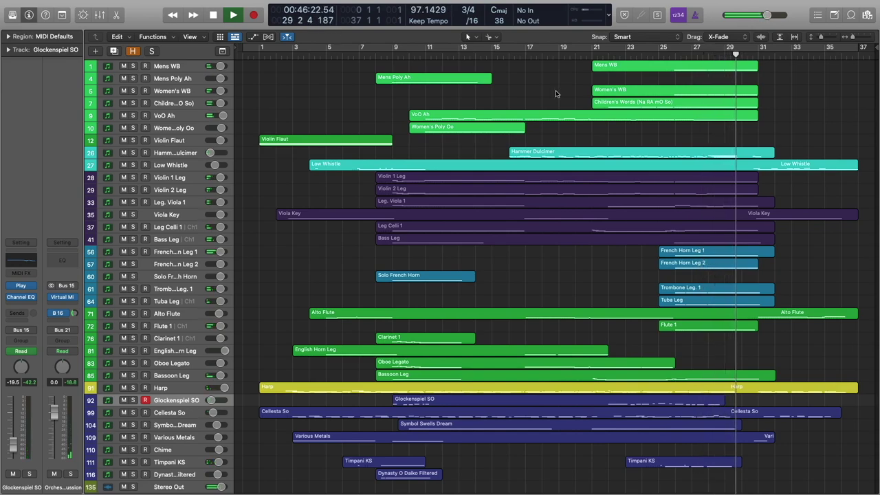
- Stop playback, solo the Choir bus, and open the Children's Words (Na RA mO So) region in the Piano Roll
key(space)
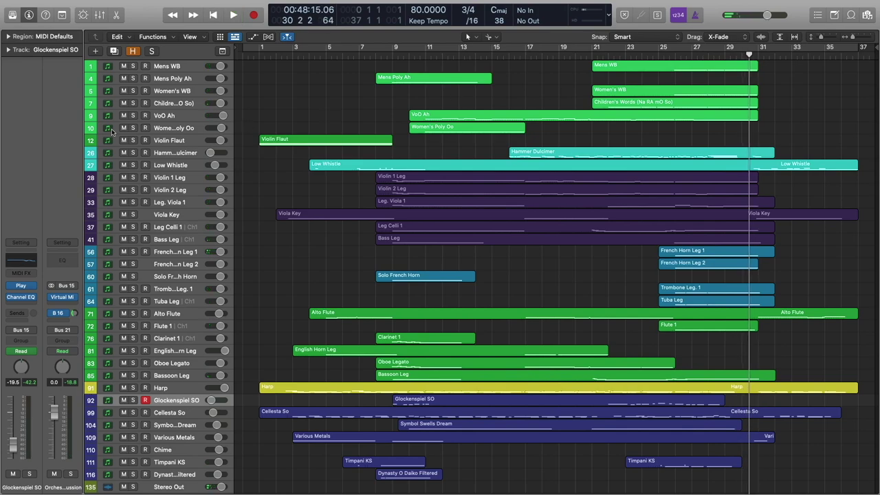
click(180, 116)
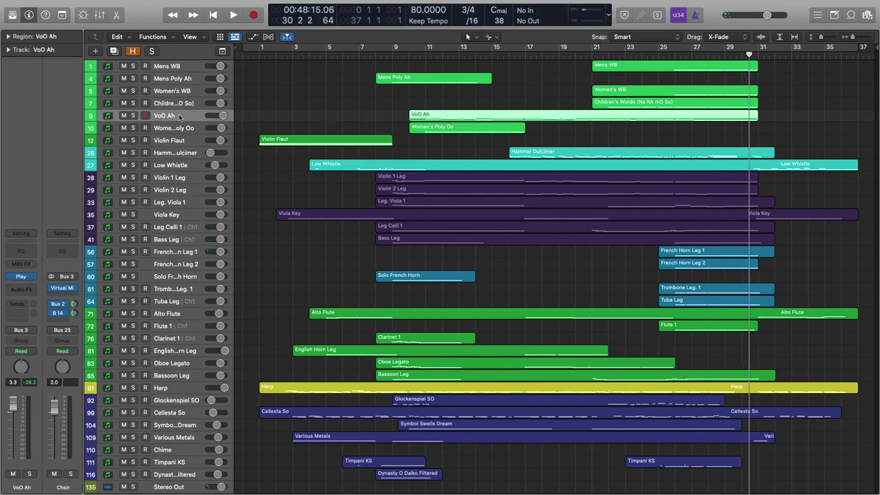
click(70, 474)
double_click(674, 101)
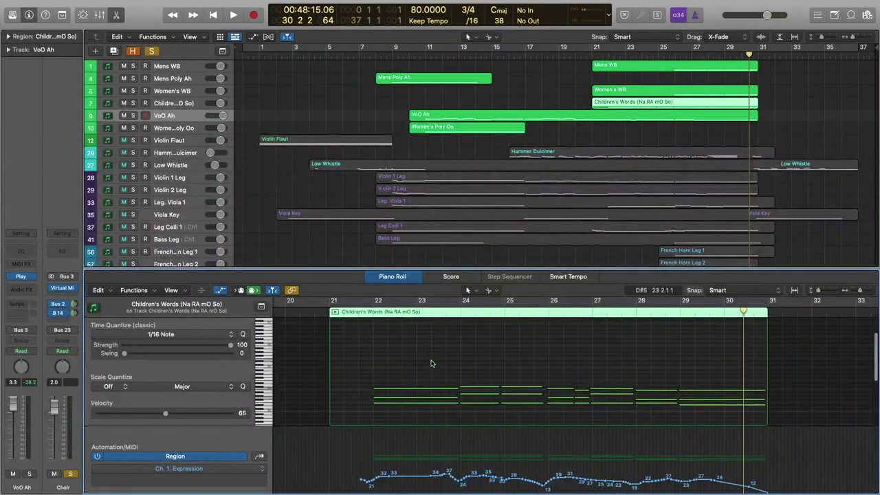
- Move the playhead to bar 22 and view the WordBuilder text of the Children's Words instrument, closing its plug-in window when done
double_click(373, 313)
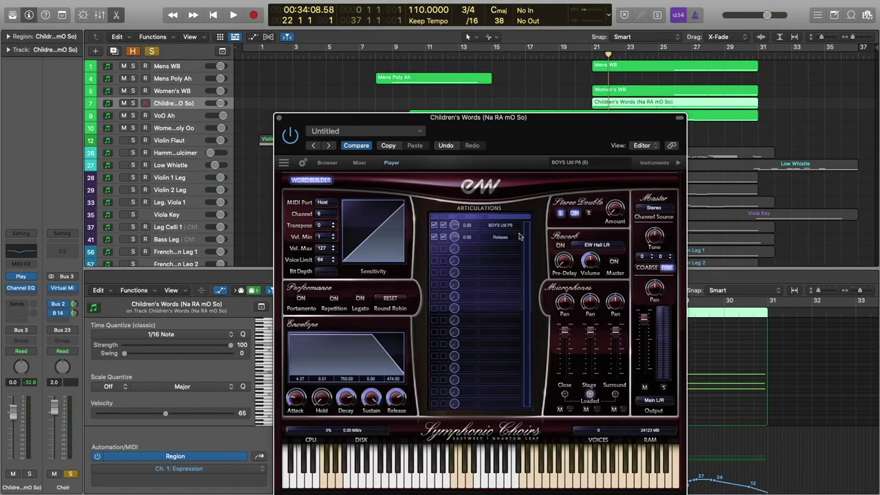
drag(539, 148, 551, 116)
click(324, 150)
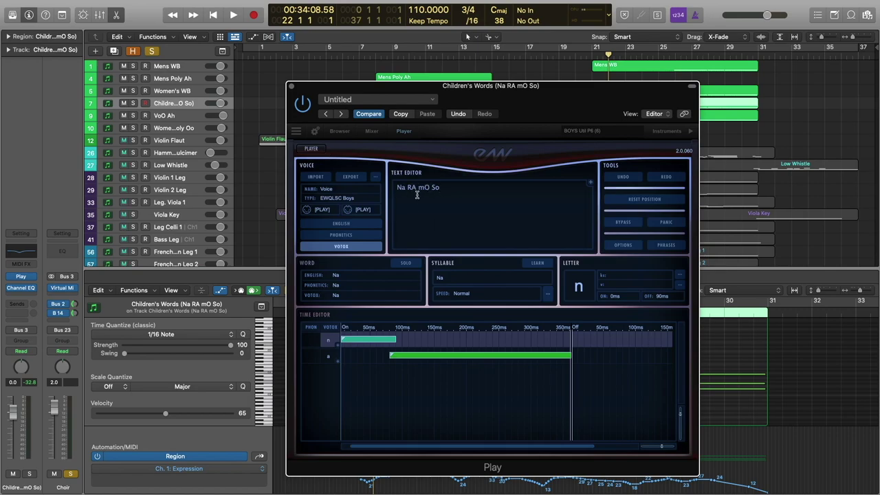
click(293, 88)
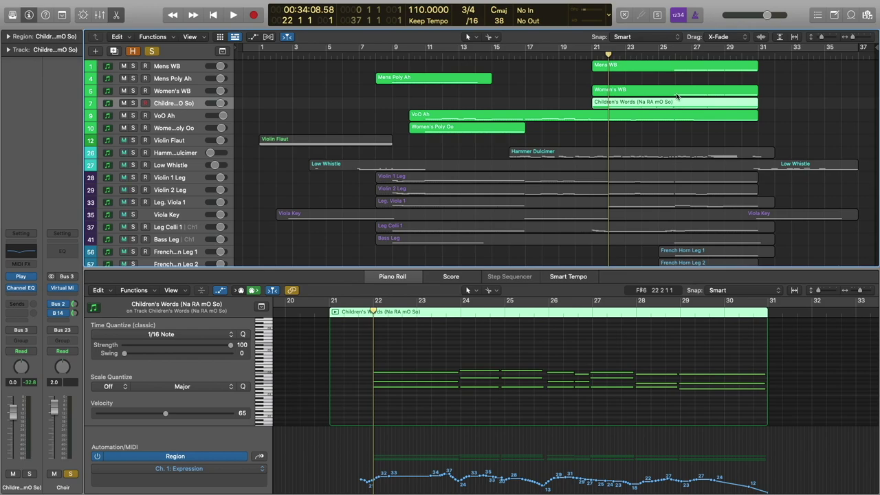
- Play the soloed choir from bar 22 into bar 31 with the Mens WB, Women's WB and Children's Words regions shown together
key(space)
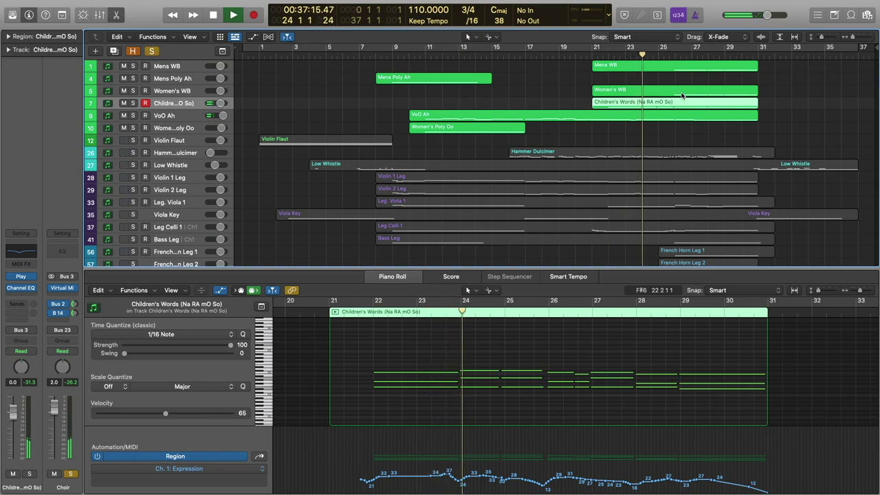
shift+click(682, 96)
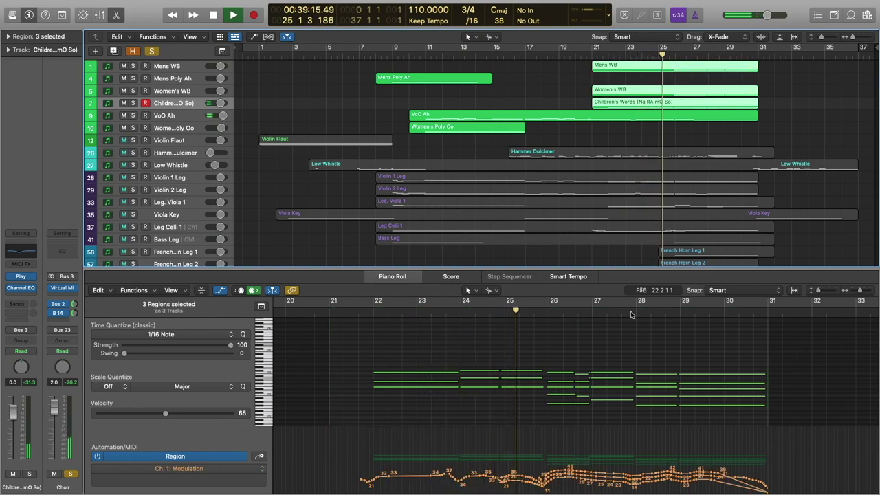
click(595, 363)
key(space)
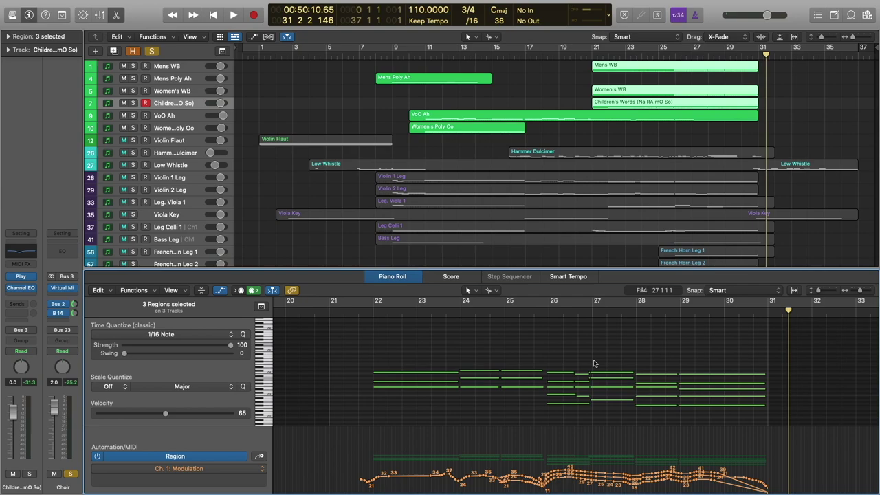
- Hide the Piano Roll and add the Hammer Dulcimer track and the Strings bus to the solo
key(e)
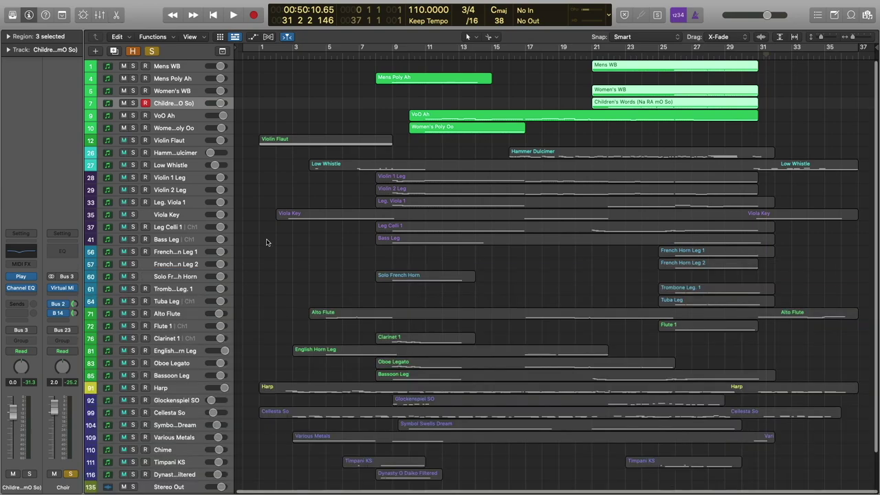
click(132, 153)
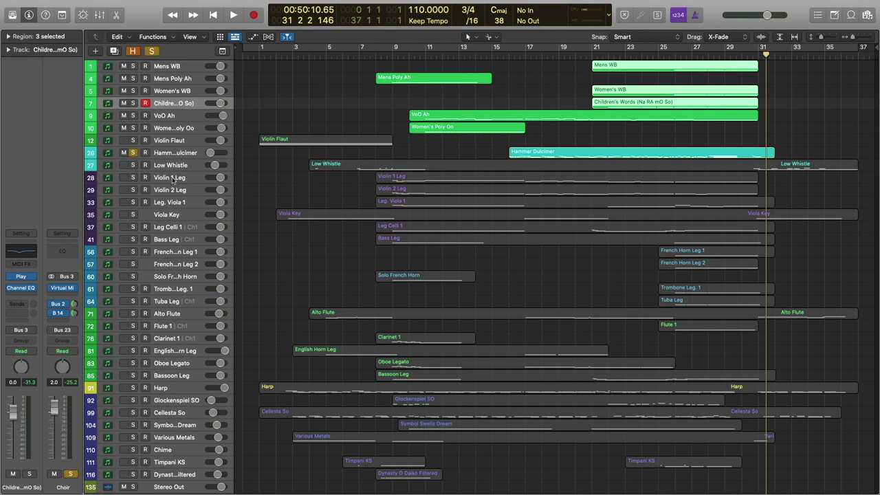
click(173, 180)
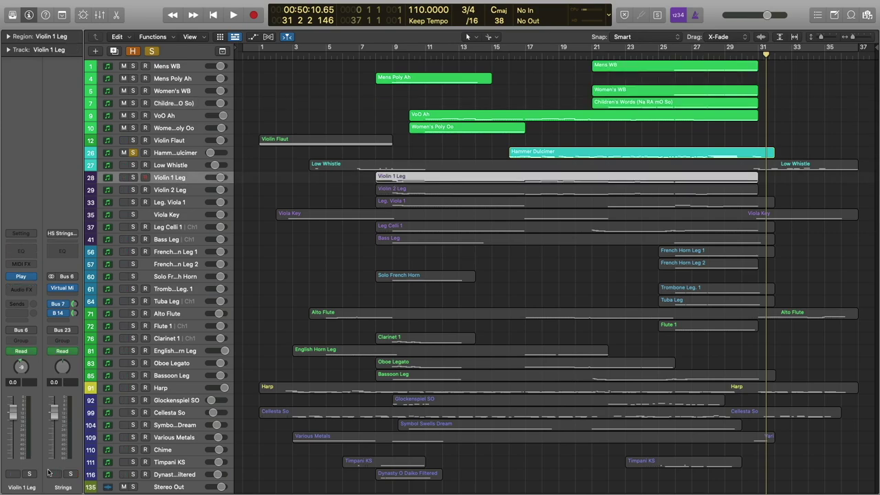
click(71, 474)
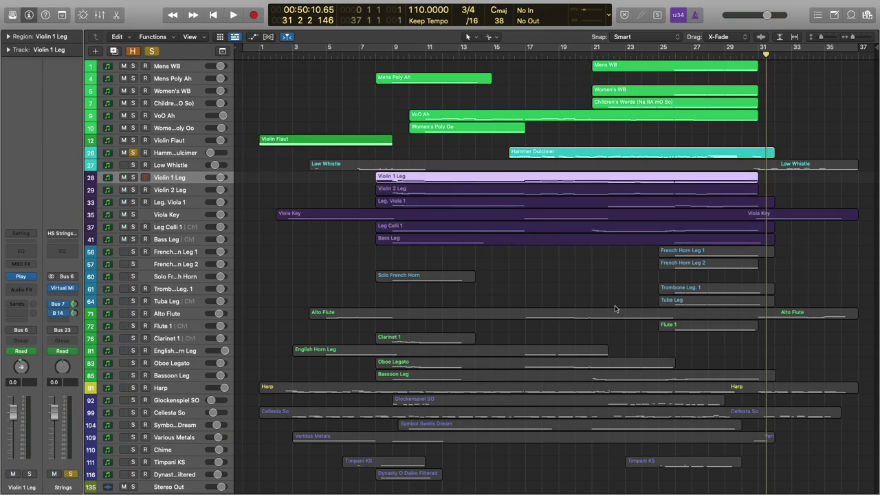
- Open the Hammer Dulcimer region in the Piano Roll and examine its full note pattern from bar 16
click(669, 153)
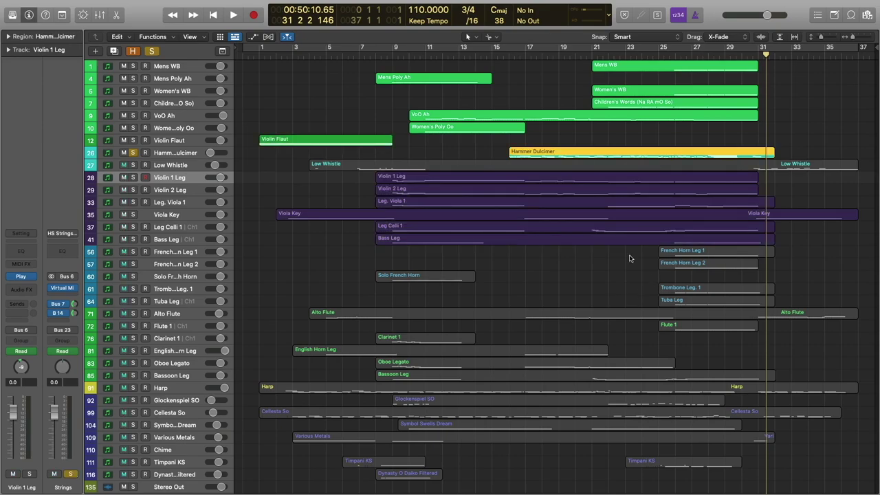
double_click(635, 156)
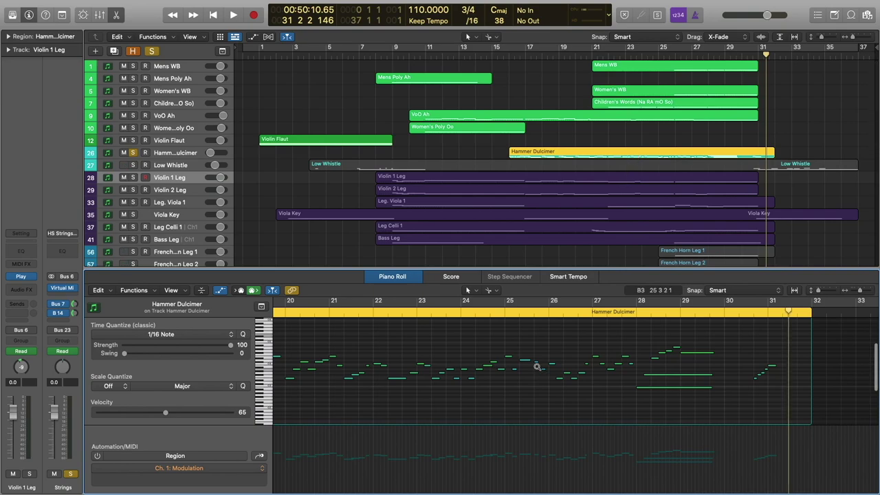
ctrl+alt+click(537, 366)
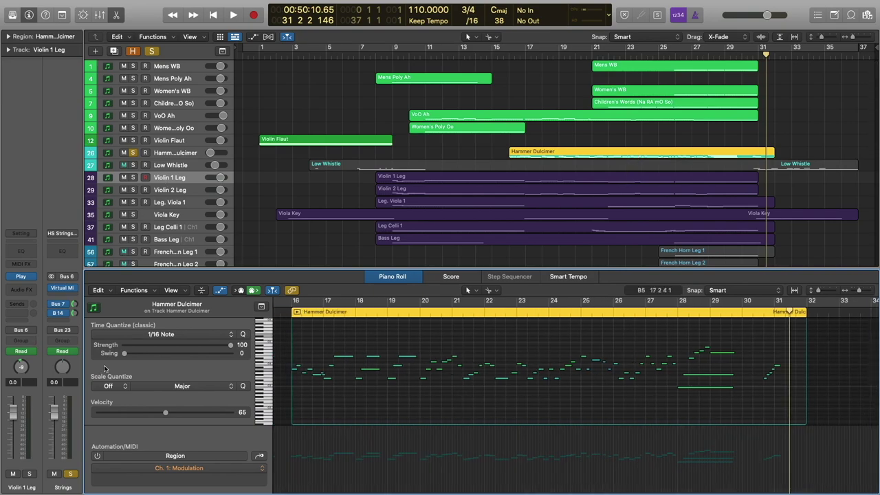
- View the Violin 1 Leg, Violin 2 Leg, Leg. Viola 1 and Leg Celli 1 regions together in the Piano Roll
click(632, 180)
shift+click(635, 191)
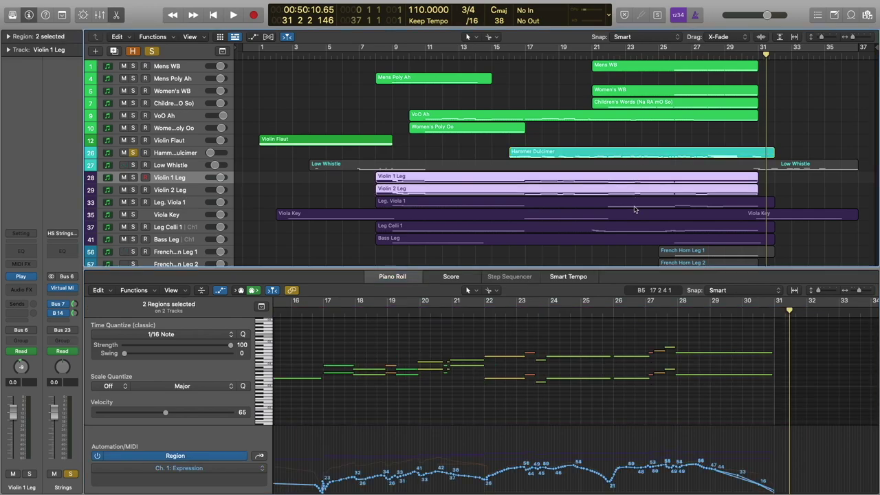
shift+click(634, 203)
shift+click(630, 230)
- Play the soloed parts from about bar 20 into bar 30, adding the Bass Leg region to the Piano Roll view
drag(596, 54, 581, 227)
key(space)
scroll(460, 390, down, 3)
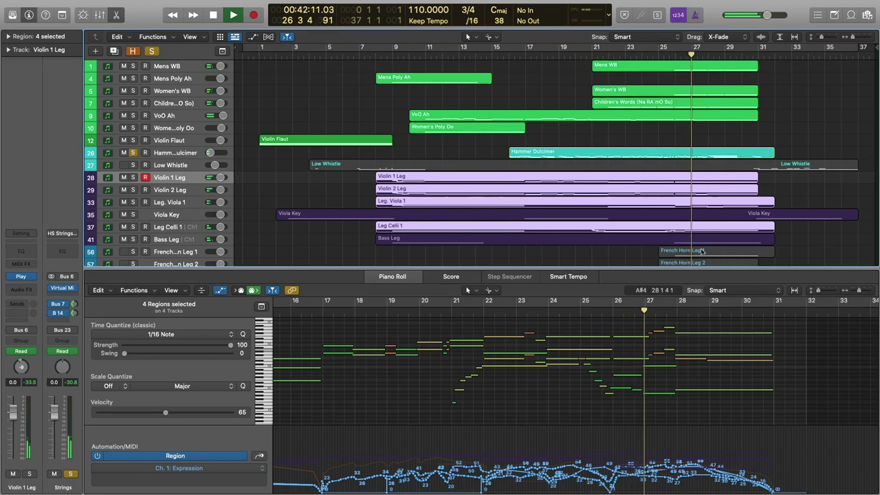
key(shift+Down)
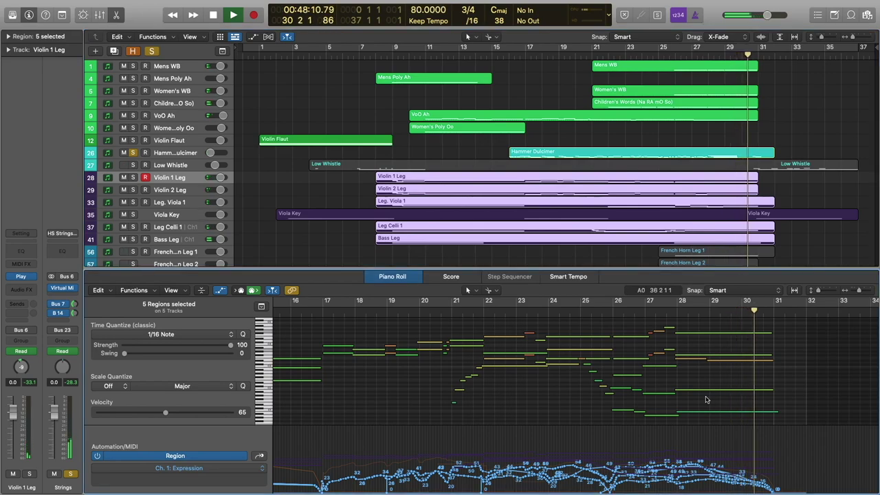
key(space)
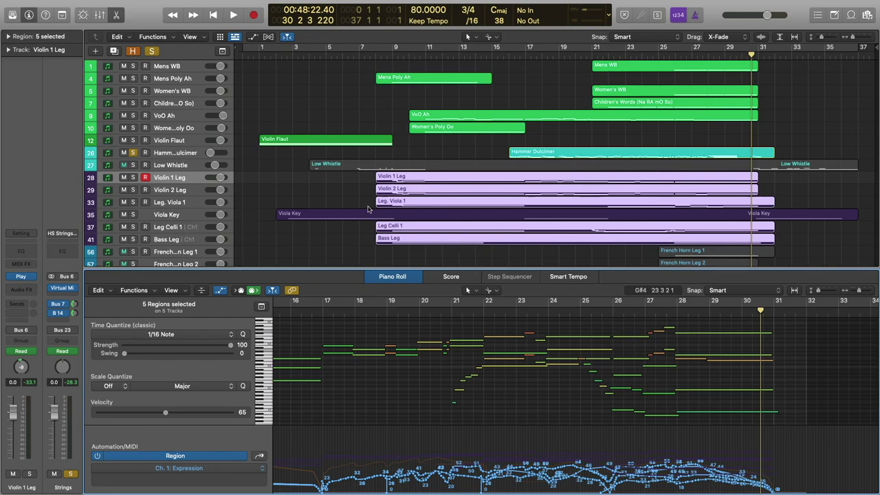
- Select the French Horn Leg 1 track and add the Brass bus to the solo
scroll(359, 211, down, 2)
scroll(336, 227, down, 1)
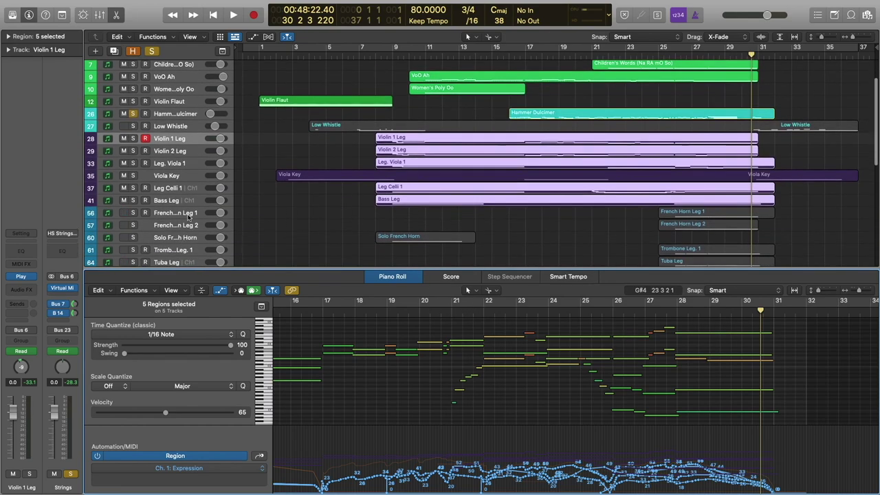
click(189, 216)
click(71, 474)
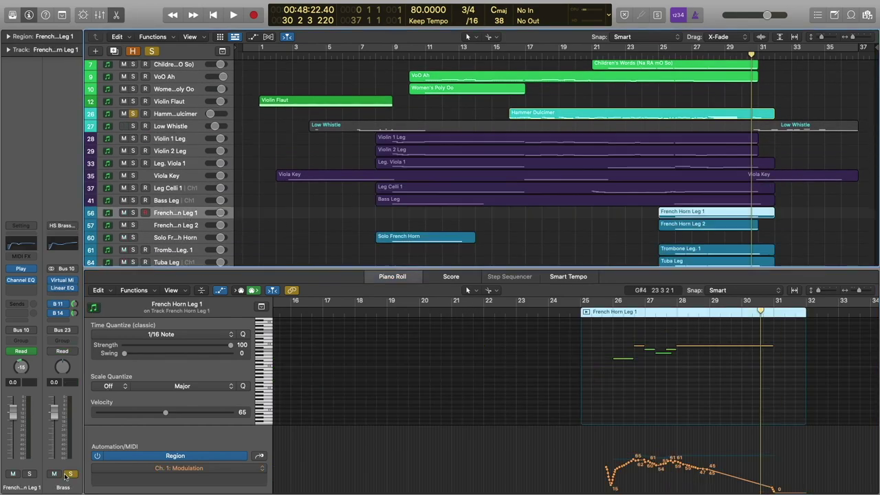
- View the French Horn Leg 2, Trombone Leg. 1 and Tuba Leg regions alongside French Horn Leg 1 in the Piano Roll
shift+click(695, 225)
scroll(694, 225, down, 1)
shift+click(694, 235)
shift+click(691, 248)
- Move the playhead back to bar 20 and play the choir, dulcimer, strings and brass into bar 30
drag(597, 54, 587, 54)
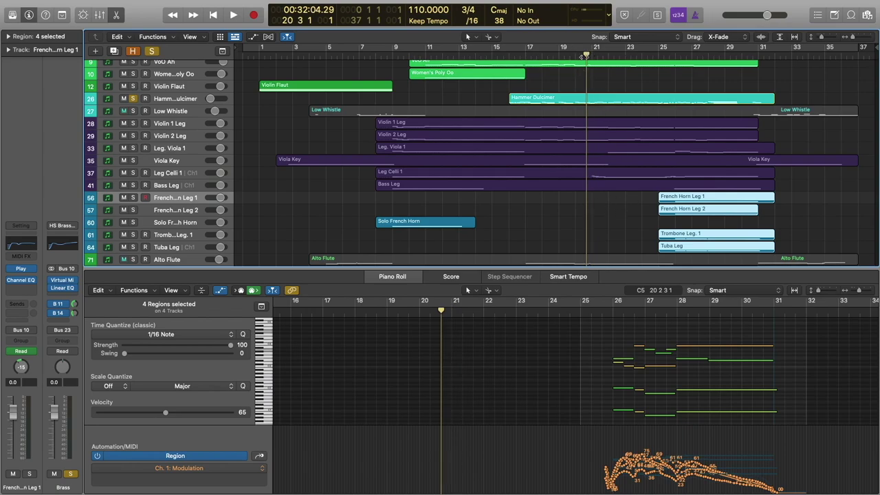
key(space)
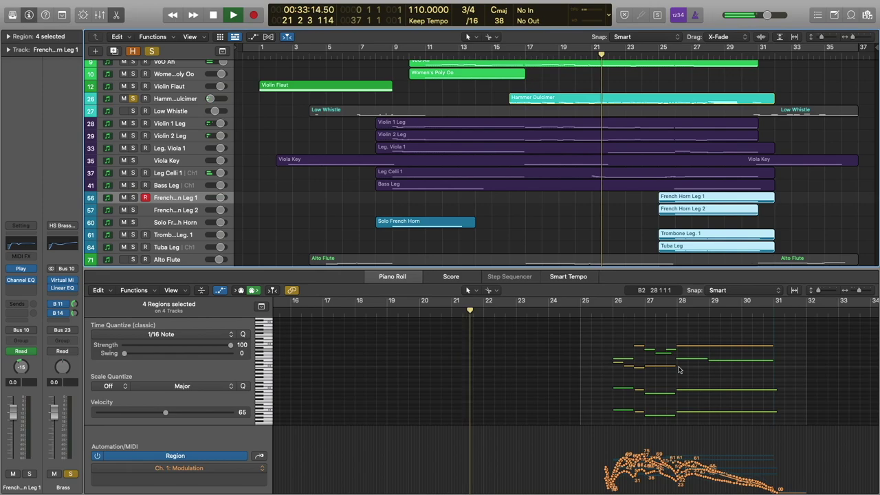
key(d)
key(d)
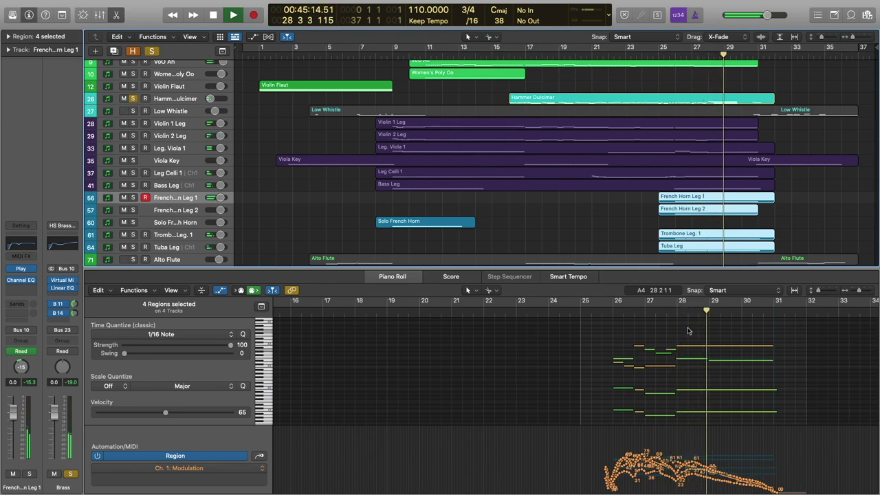
click(690, 336)
key(space)
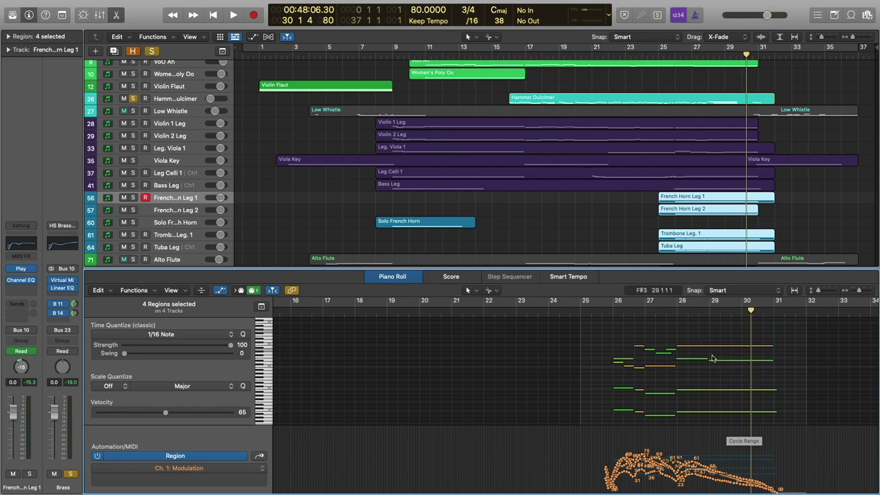
- Select the Flute 1 track and add the Woodwinds bus to the solo
scroll(574, 196, down, 2)
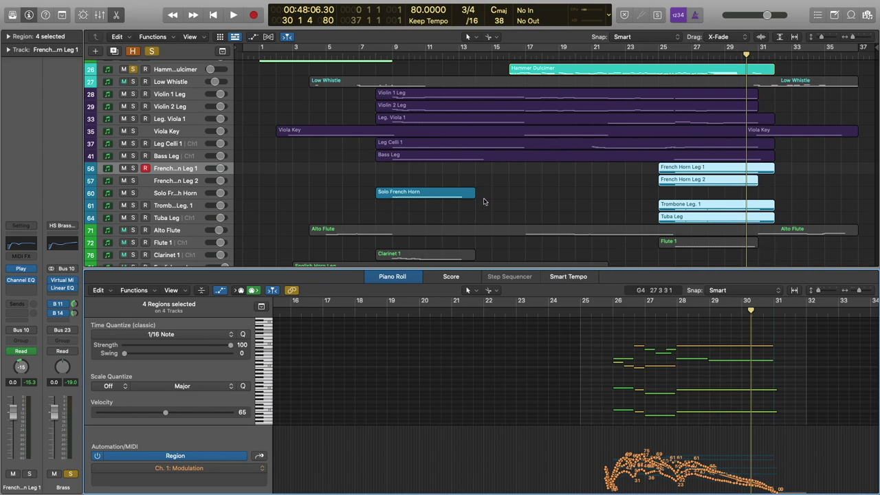
scroll(481, 202, down, 3)
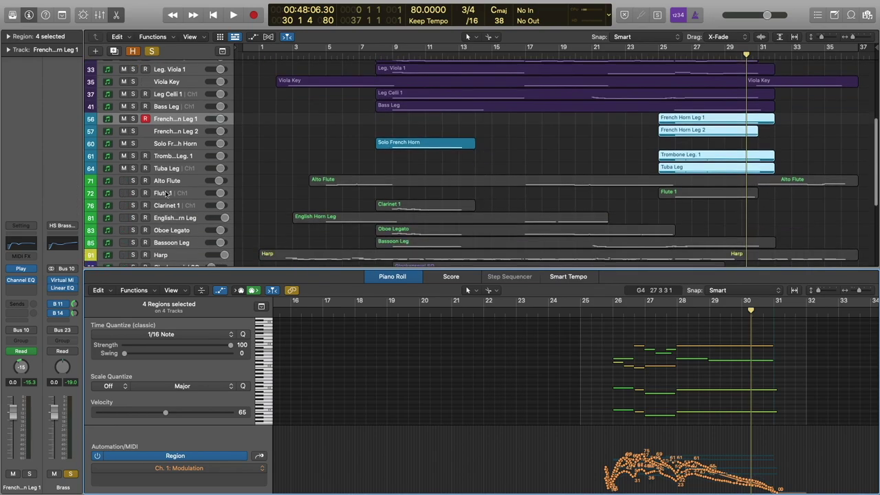
click(166, 193)
click(69, 473)
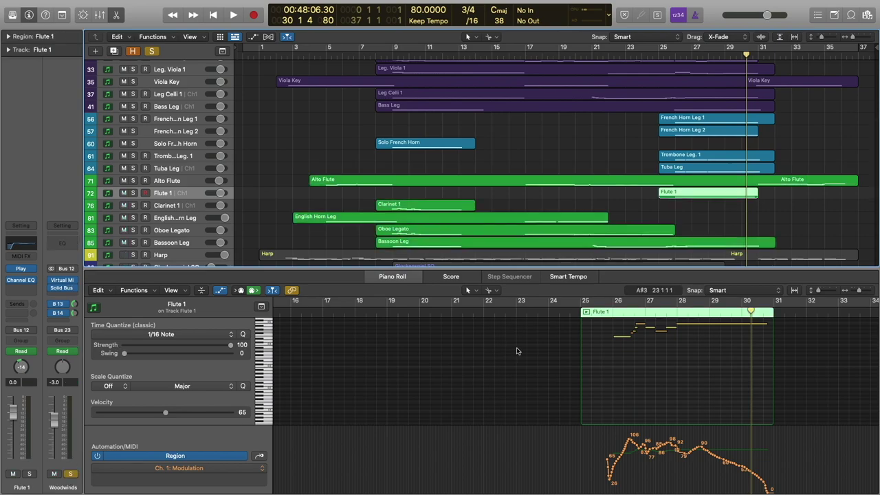
- View the Bassoon Leg and Flute 1 regions together in the Piano Roll
scroll(530, 191, down, 1)
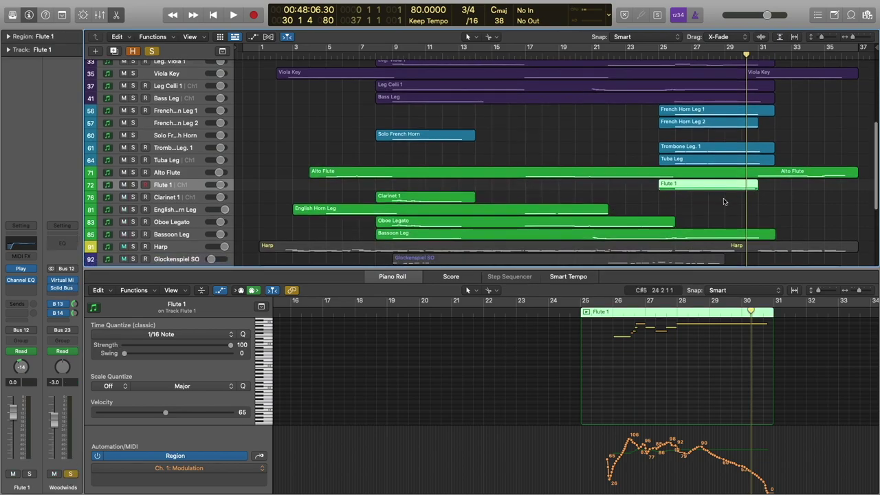
click(688, 237)
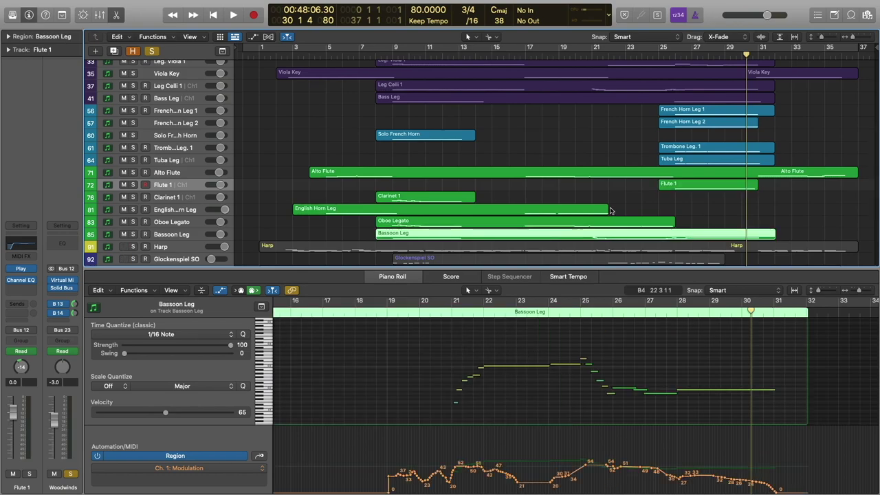
shift+click(678, 187)
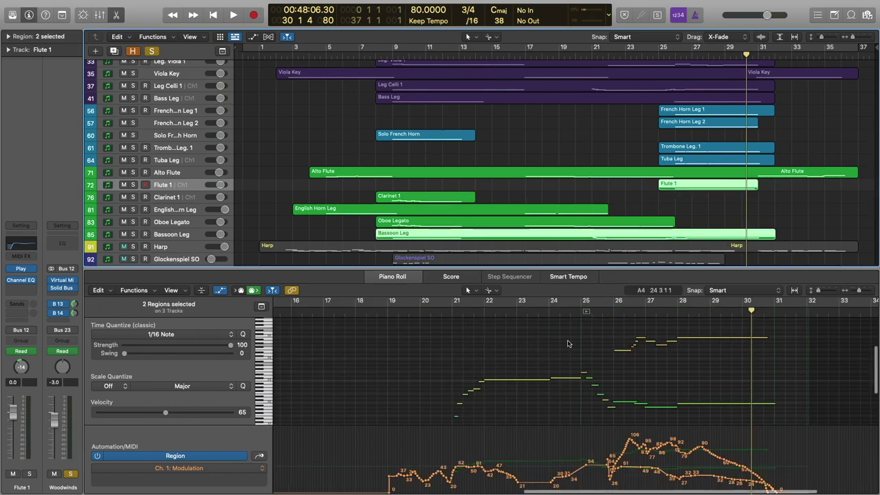
scroll(499, 339, down, 2)
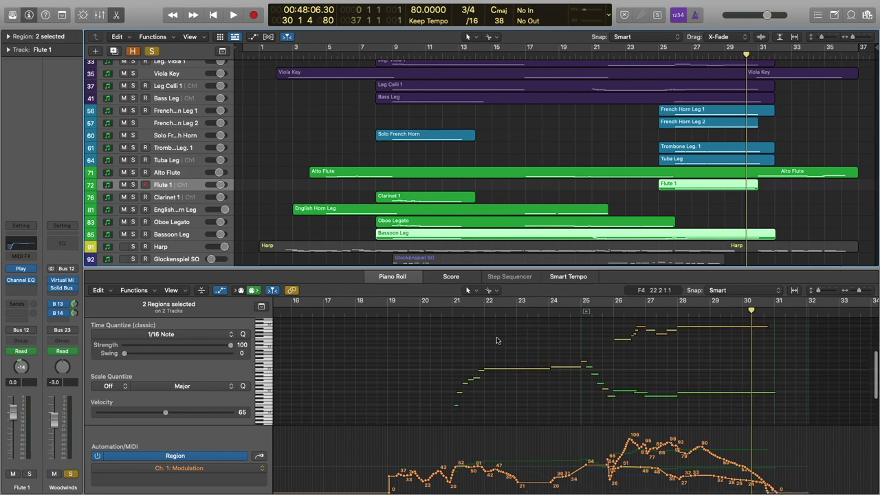
- Play the soloed sections from bar 21 into bar 30, and add the French Horn Leg 1 region to the Piano Roll view
click(452, 313)
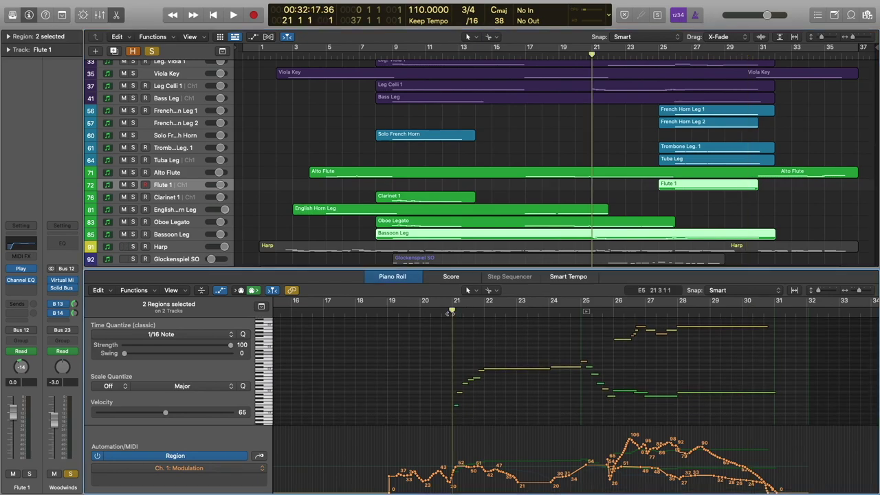
key(space)
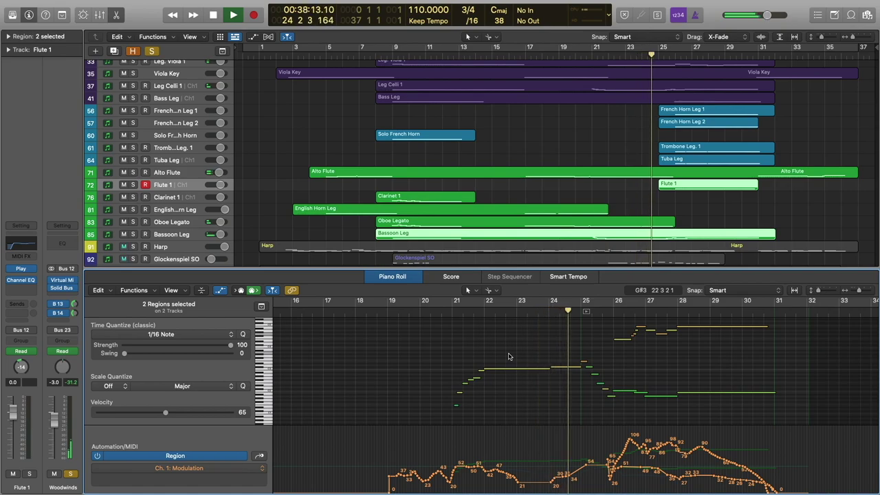
scroll(564, 365, up, 1)
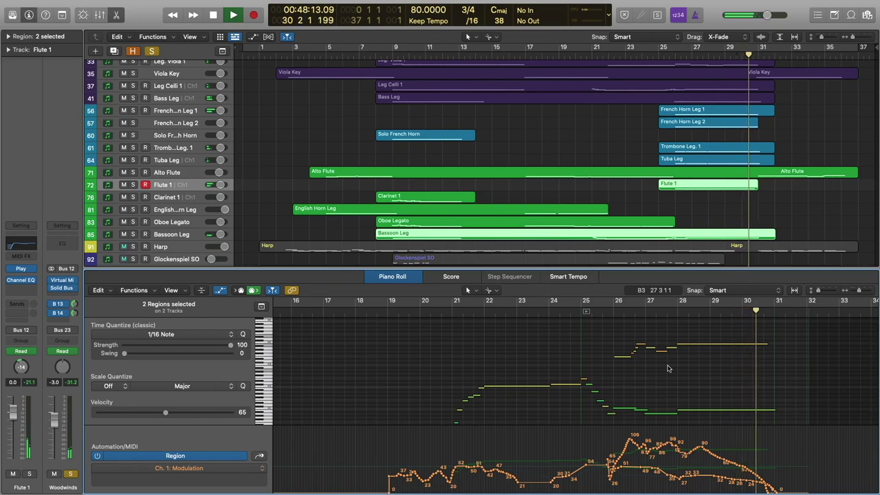
key(space)
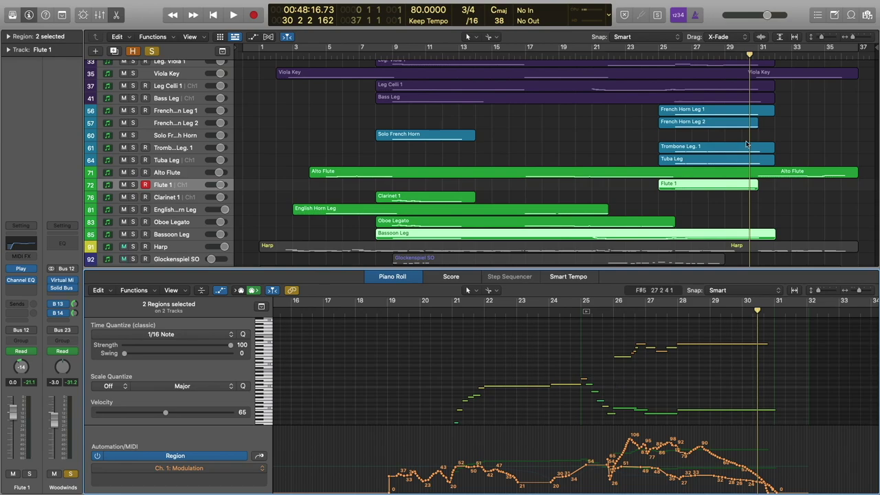
shift+click(694, 111)
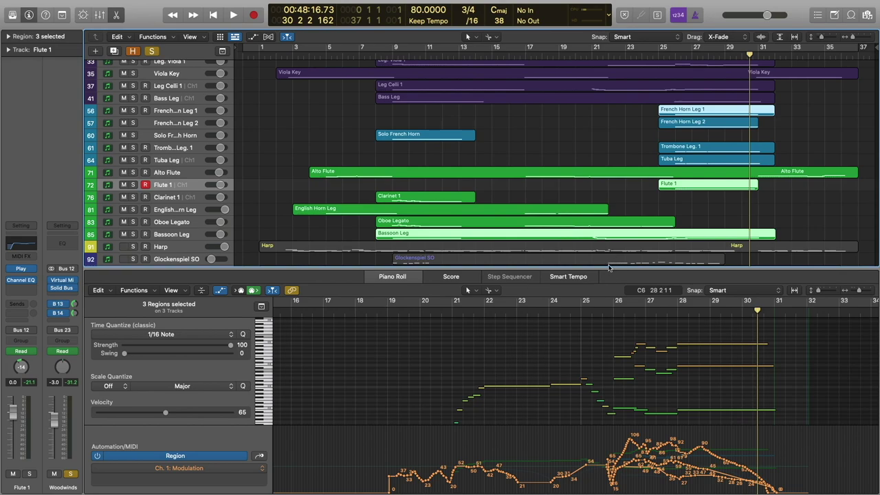
- Close the Piano Roll and replace all current solos with solos on the Flute 1 and French Horn Leg 1 tracks
drag(608, 268, 608, 491)
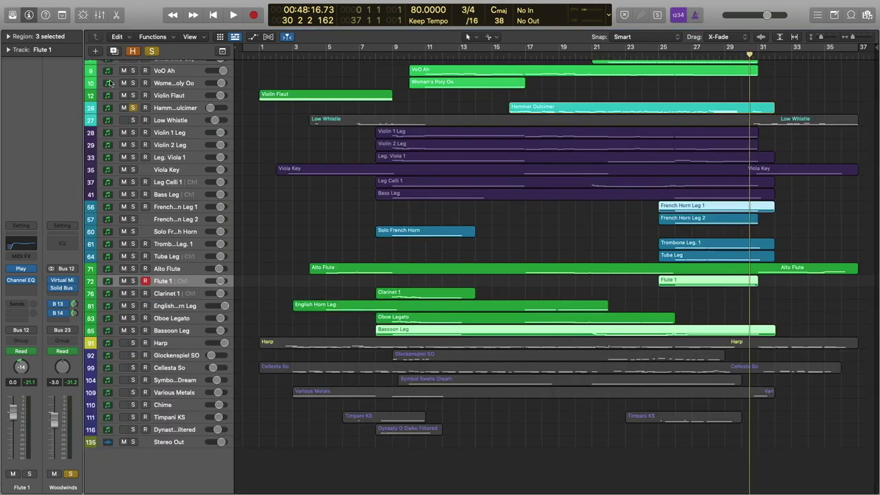
click(152, 51)
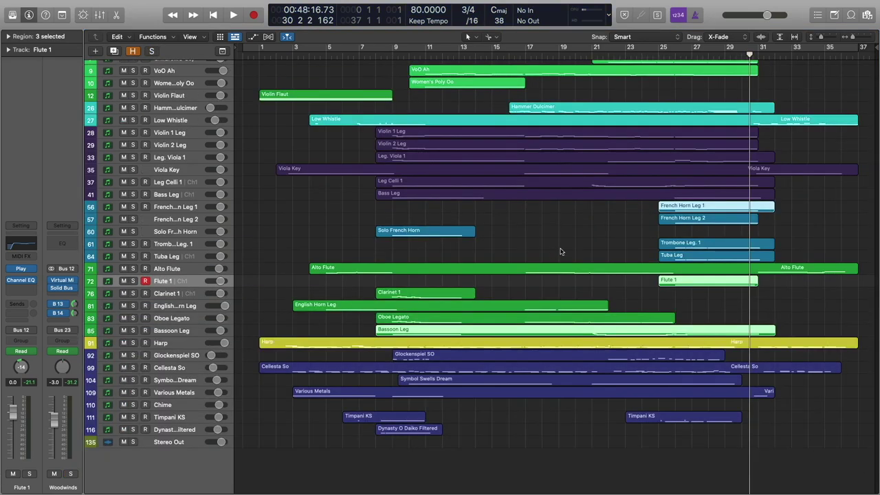
click(133, 281)
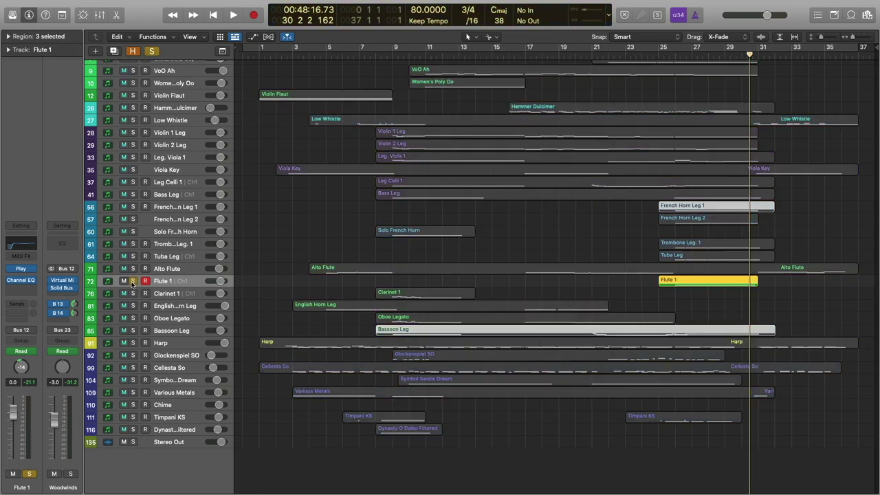
click(170, 208)
click(133, 208)
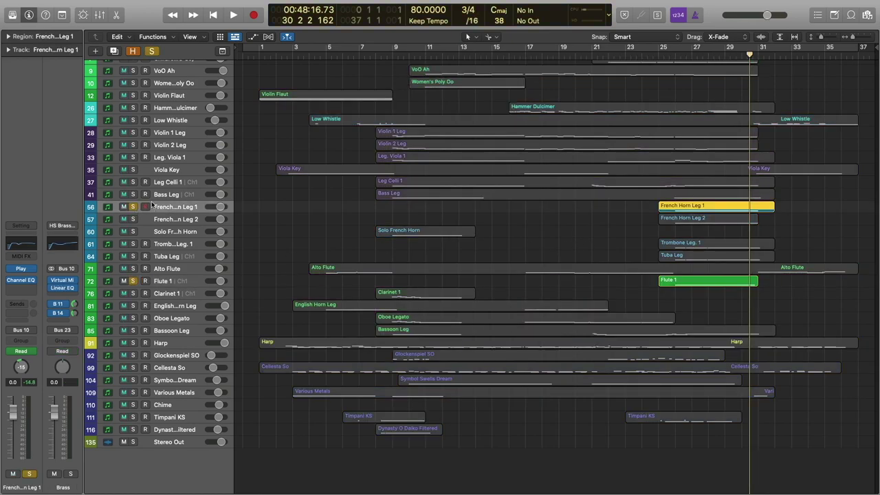
- View the French Horn Leg 1 and Flute 1 regions together in the Piano Roll and play them from bar 25 into bar 30
key(space)
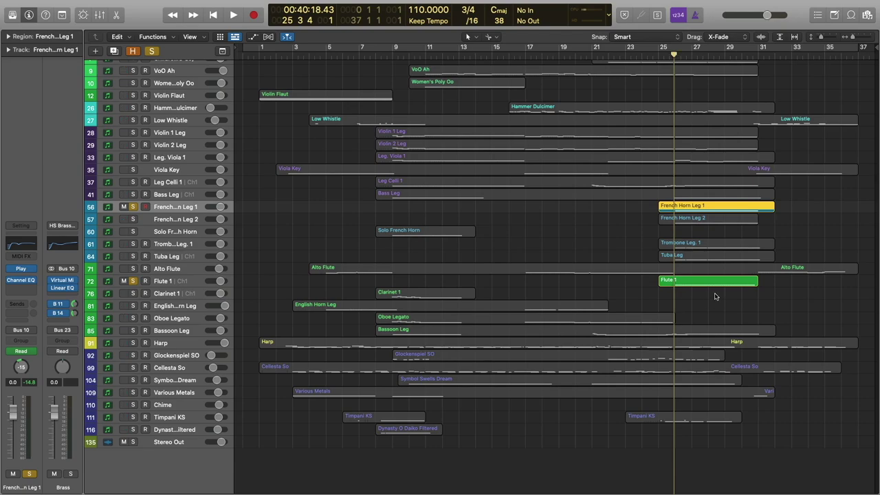
shift+click(707, 283)
double_click(708, 283)
key(space)
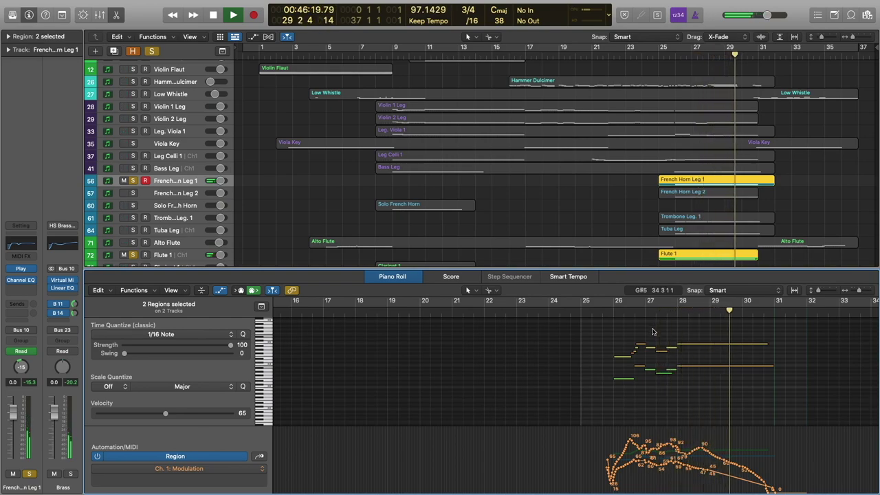
key(space)
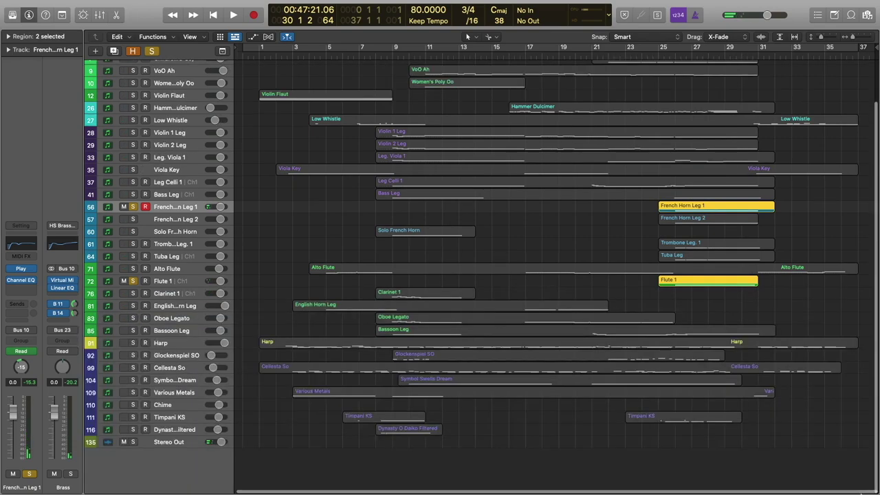
- Close the Piano Roll and clear the solos on the Flute 1 and French Horn Leg 1 tracks
key(e)
click(337, 246)
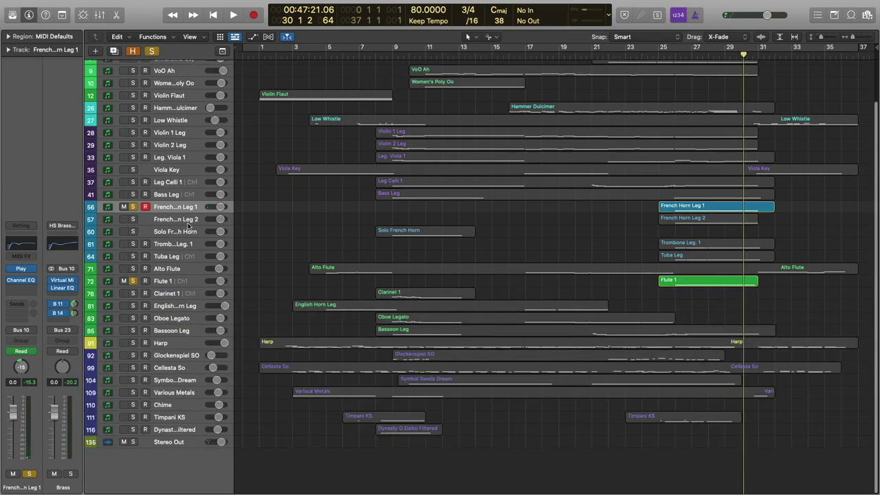
click(132, 282)
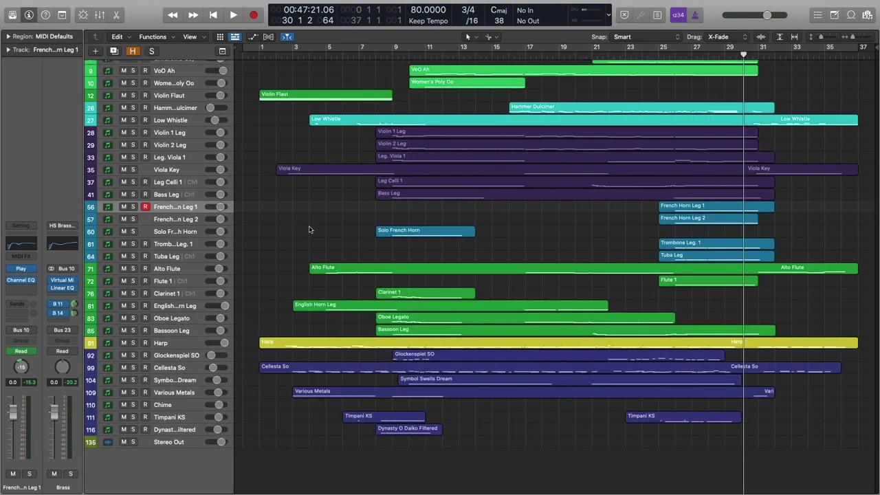
- View the Harp, Glockenspiel SO and Cellesta So regions together in the Piano Roll and audition a celesta note near bar 23
scroll(309, 220, up, 3)
scroll(343, 242, up, 1)
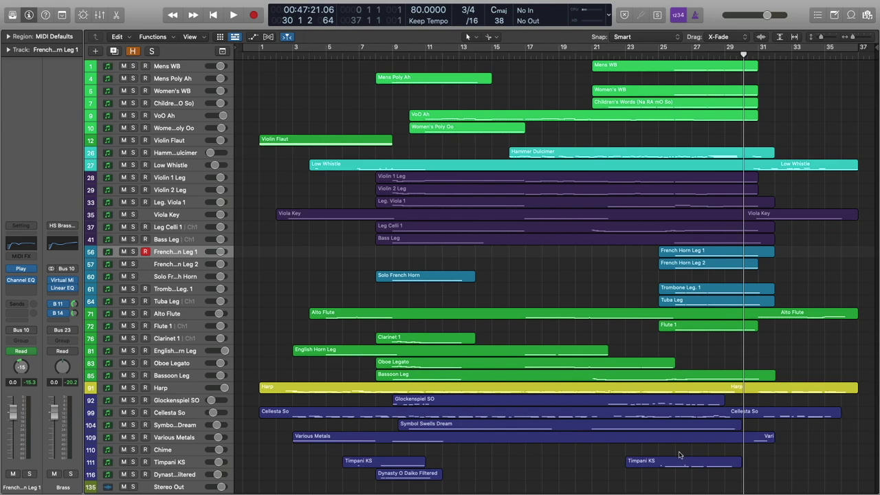
double_click(636, 394)
scroll(645, 202, down, 3)
shift+click(642, 218)
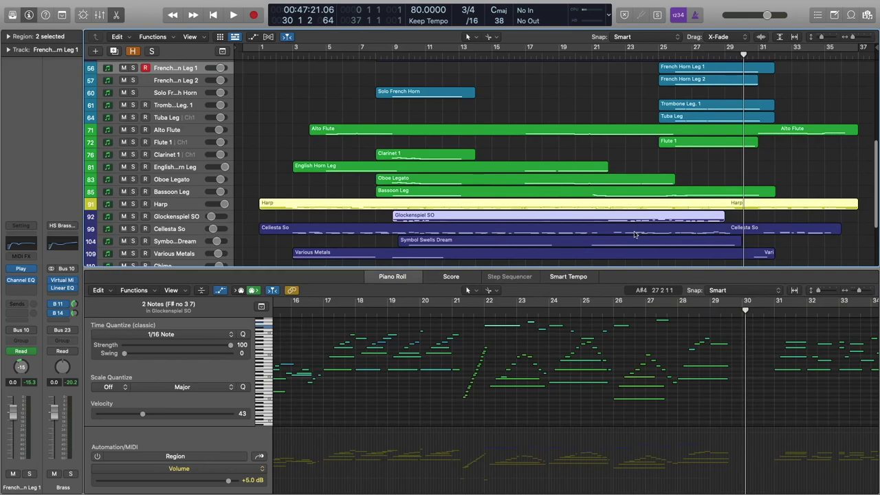
shift+click(634, 232)
scroll(506, 347, up, 2)
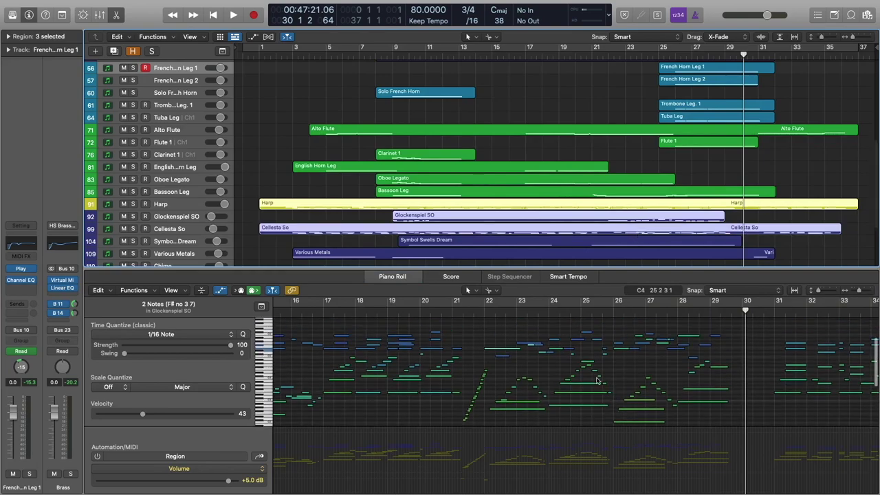
click(530, 346)
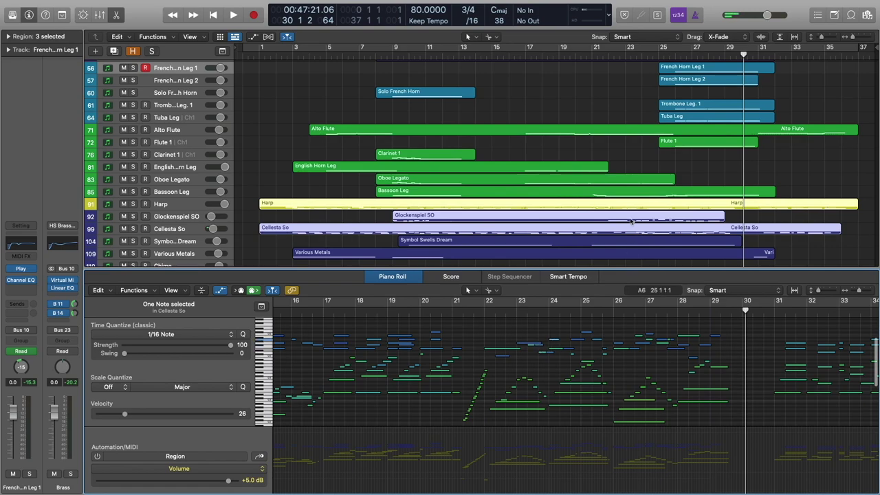
scroll(630, 220, down, 3)
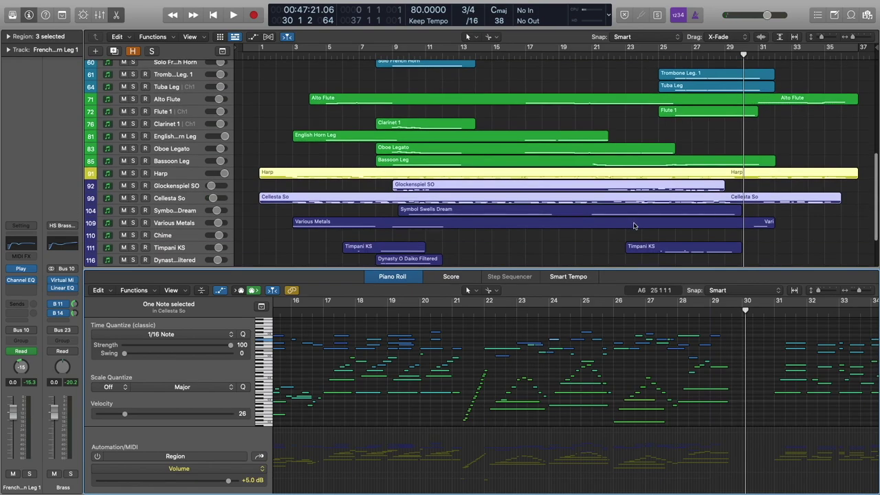
scroll(634, 225, down, 2)
shift+click(667, 242)
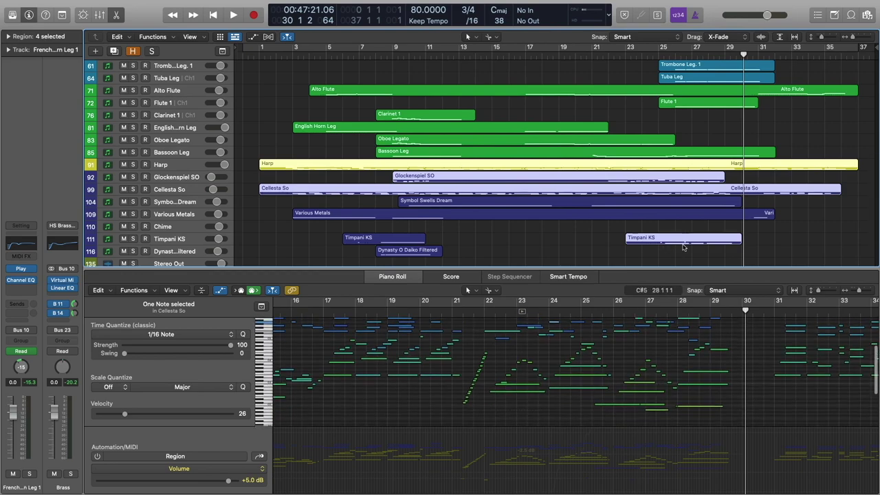
shift+click(684, 242)
scroll(670, 227, up, 3)
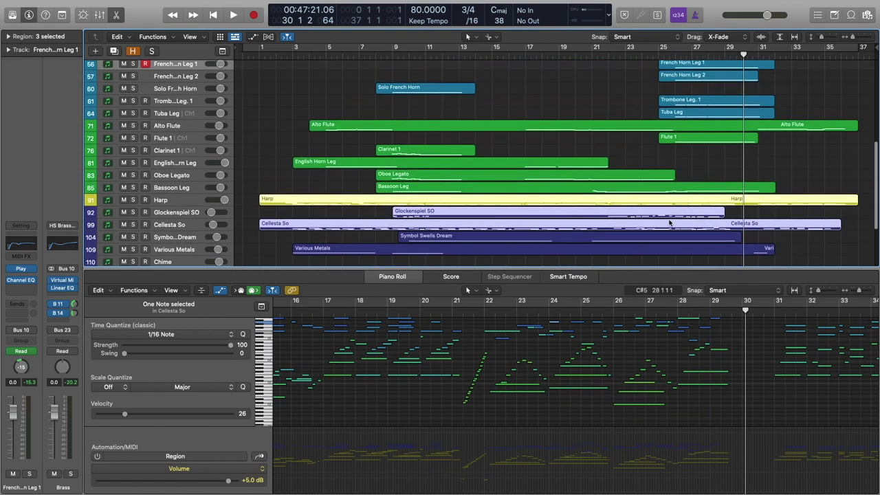
- Move the playhead back to bar 20 and play the full arrangement into bar 29 while viewing the harp, glockenspiel and celesta notes
drag(596, 53, 586, 54)
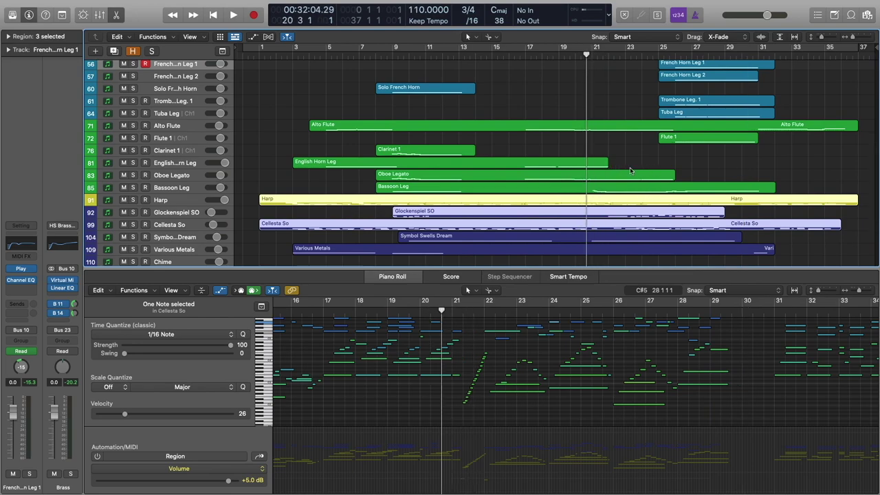
key(space)
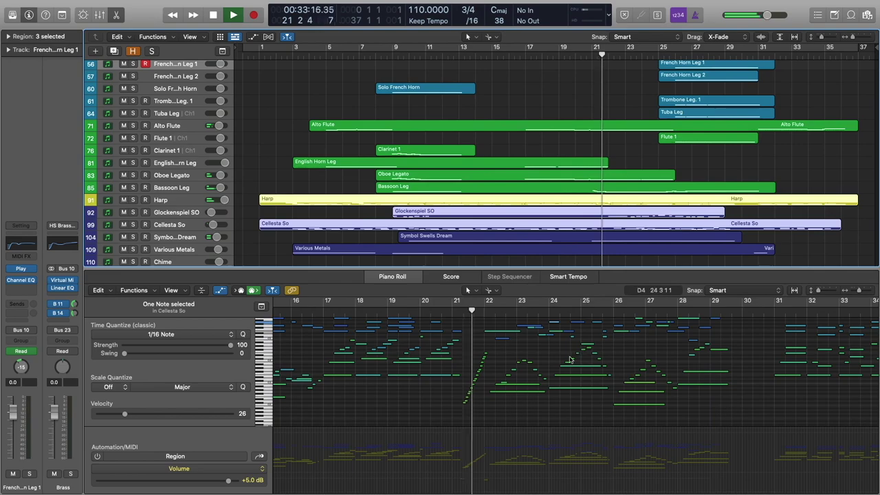
scroll(570, 359, up, 2)
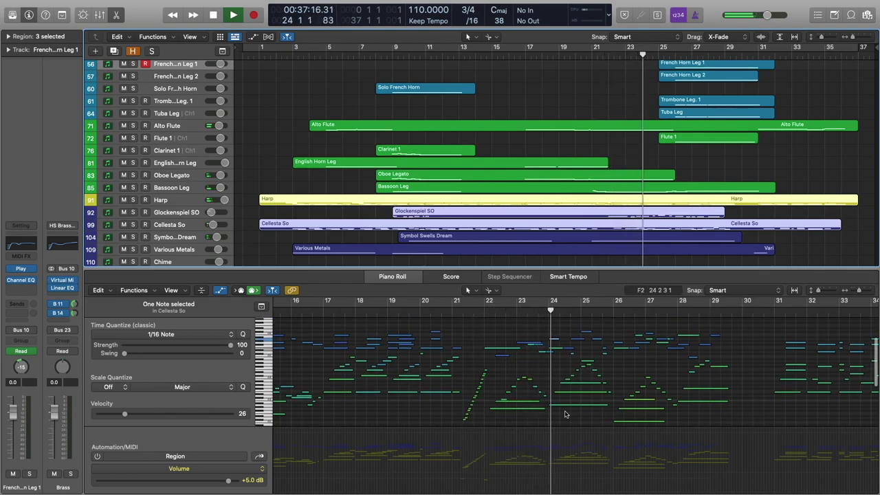
scroll(585, 357, up, 1)
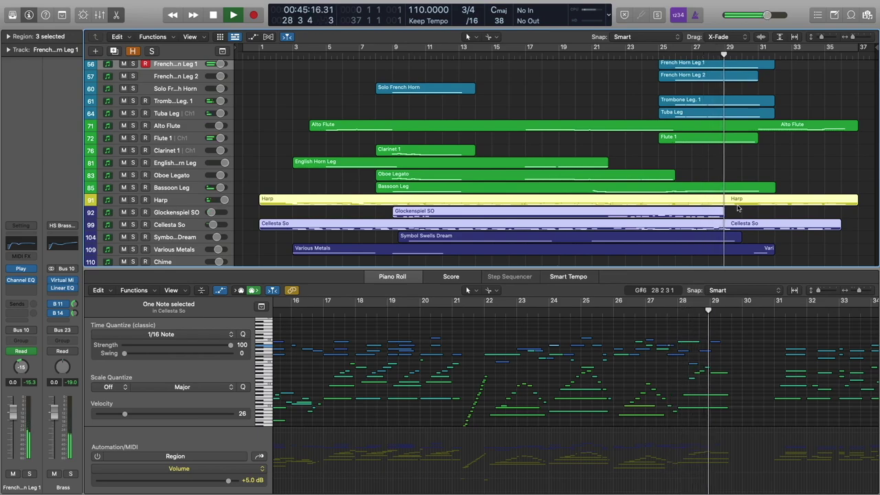
key(space)
- View the Timpani KS region starting at bar 23 in the Piano Roll and move the playhead to bar 25
scroll(715, 201, down, 3)
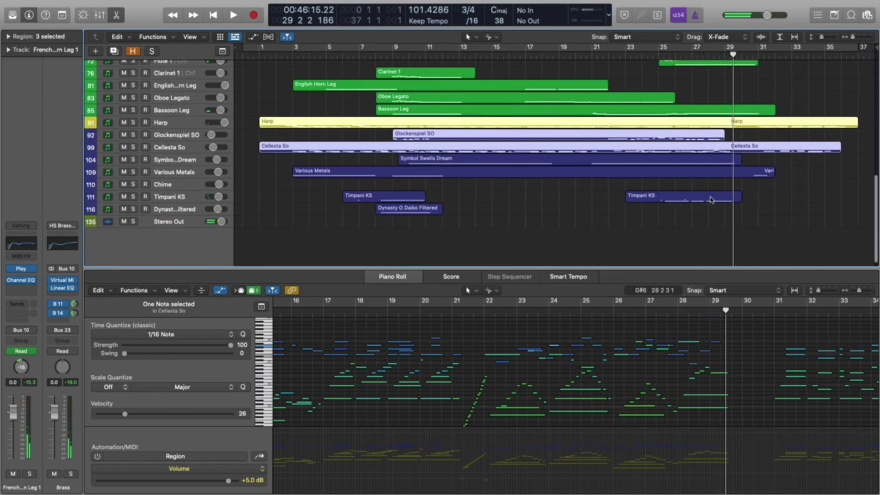
click(711, 199)
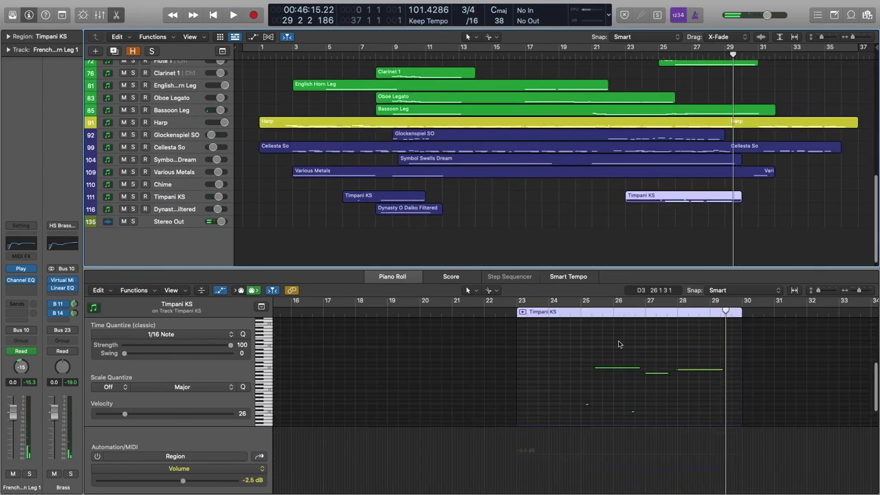
click(579, 313)
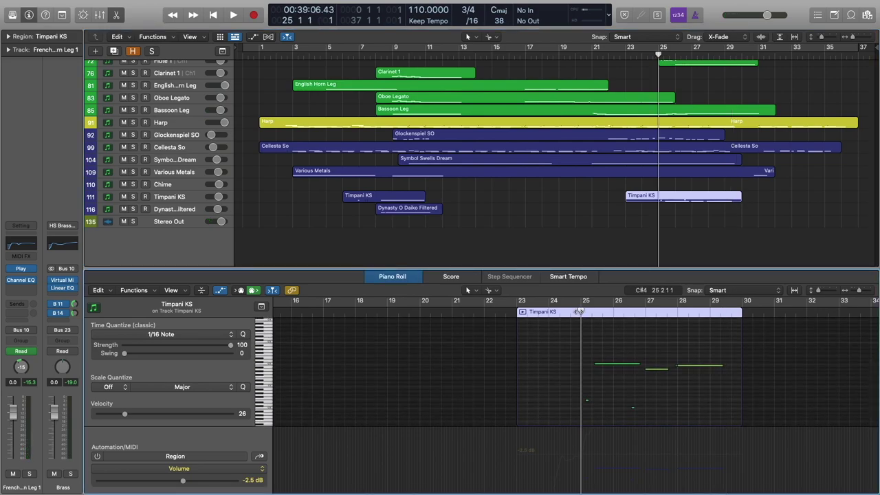
- Nudge the short timpani note at bar 25 slightly earlier and audition the sustained C2 note that follows it
click(589, 401)
click(587, 402)
click(611, 364)
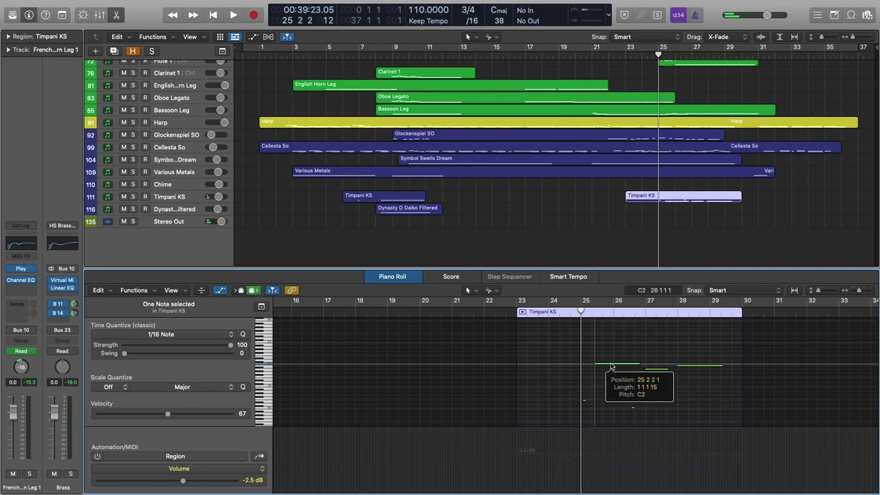
- Play the arrangement from bar 25 into bar 29 while viewing the timpani notes, and close the Piano Roll
click(616, 342)
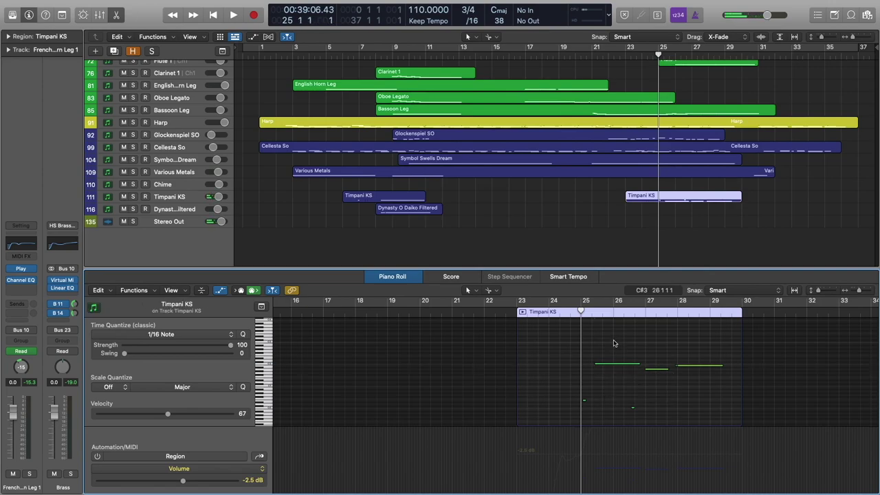
key(space)
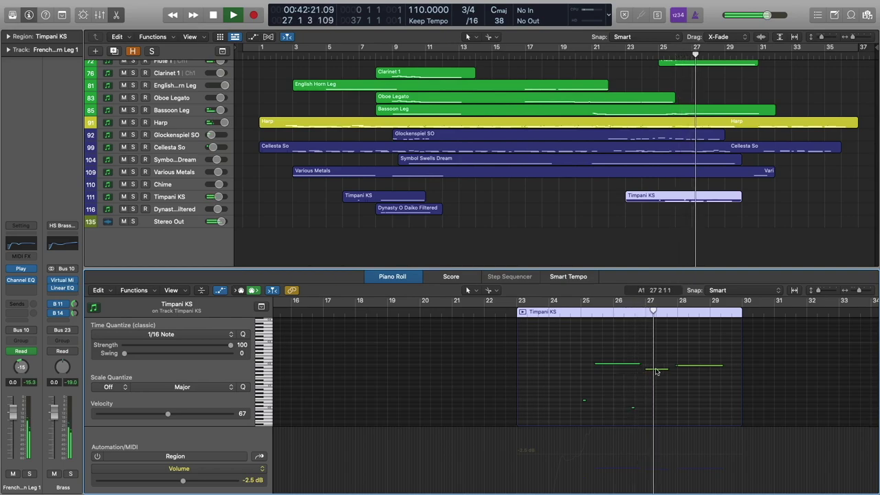
mouse_move(656, 372)
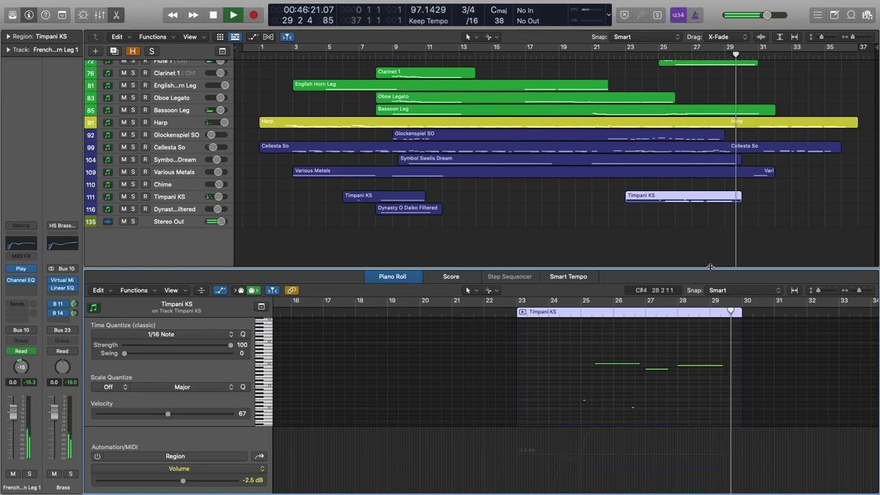
key(space)
key(e)
scroll(784, 323, up, 5)
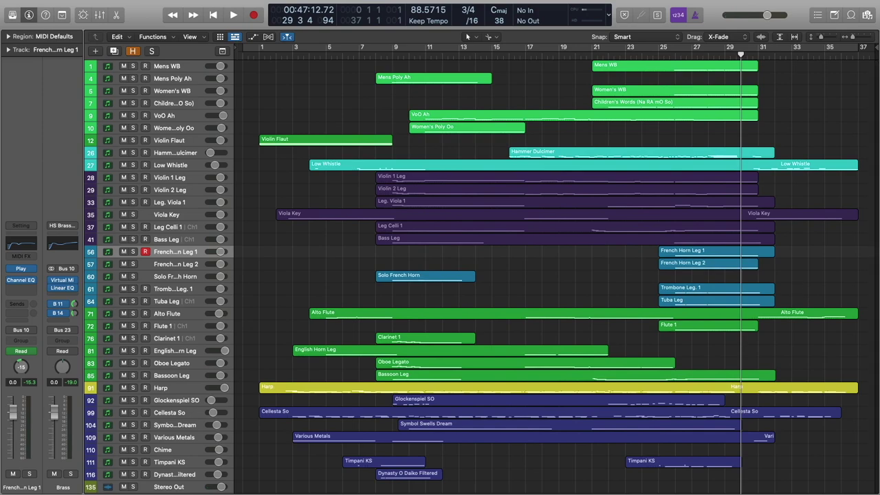
- Solo the Low Whistle track, view its closing region in the Piano Roll, and play from bar 29 to bar 36
click(179, 169)
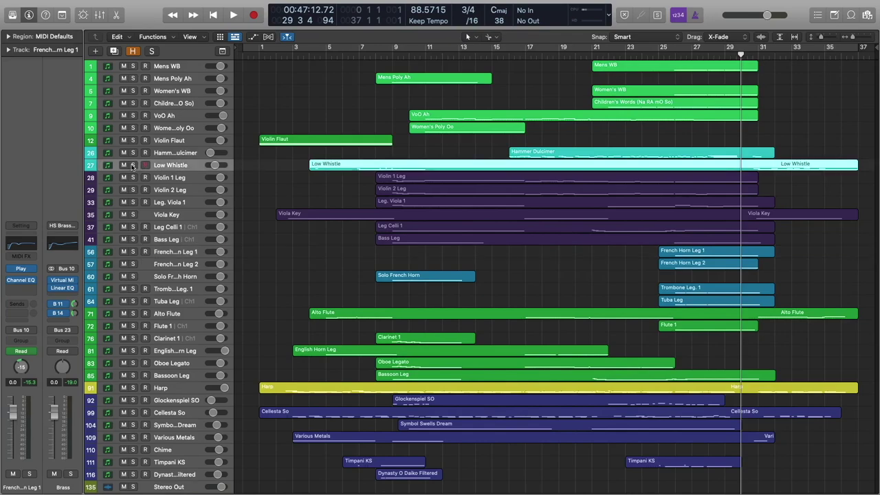
click(133, 166)
double_click(784, 165)
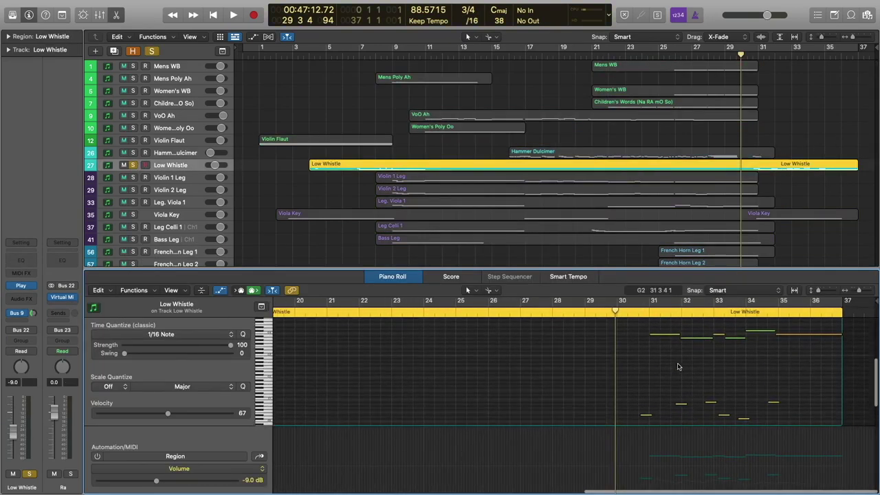
key(space)
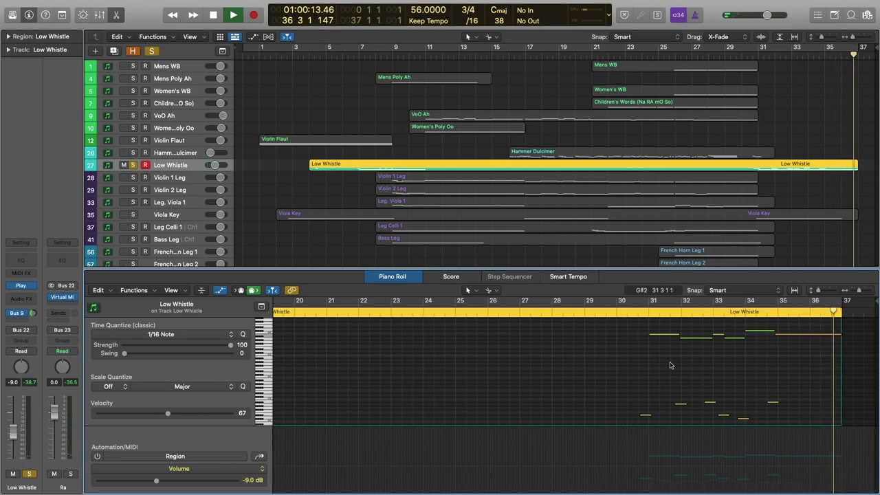
scroll(668, 362, down, 2)
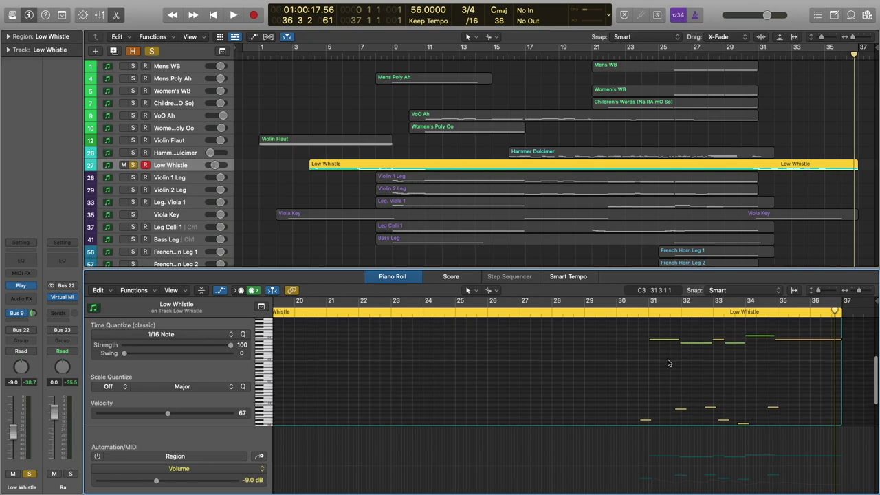
- Display the modulation data of the closing Low Whistle region beneath its notes in the Piano Roll
click(259, 456)
scroll(625, 374, up, 1)
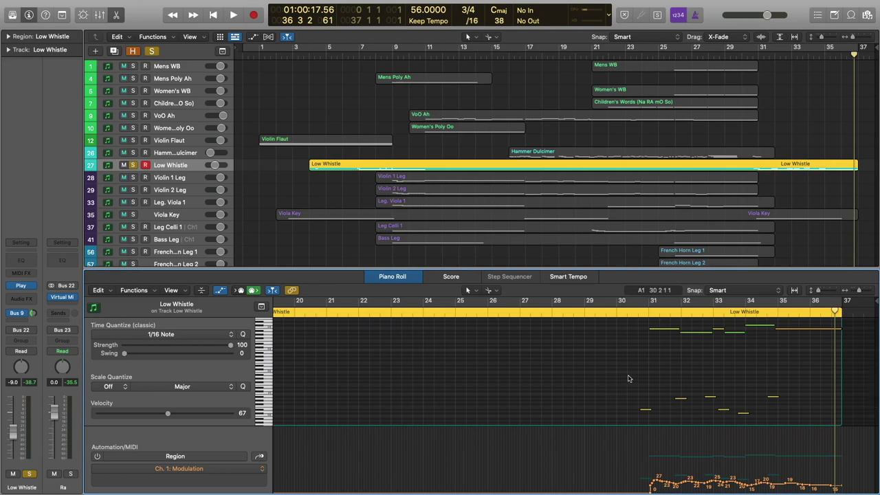
scroll(627, 377, up, 1)
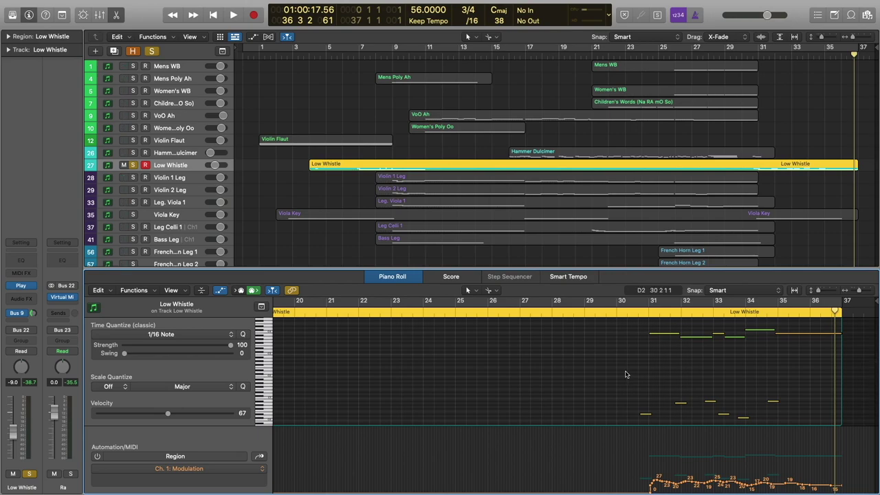
- Solo the Strings bus along with the whistle and play the closing Viola Key notes through to bar 36
click(155, 216)
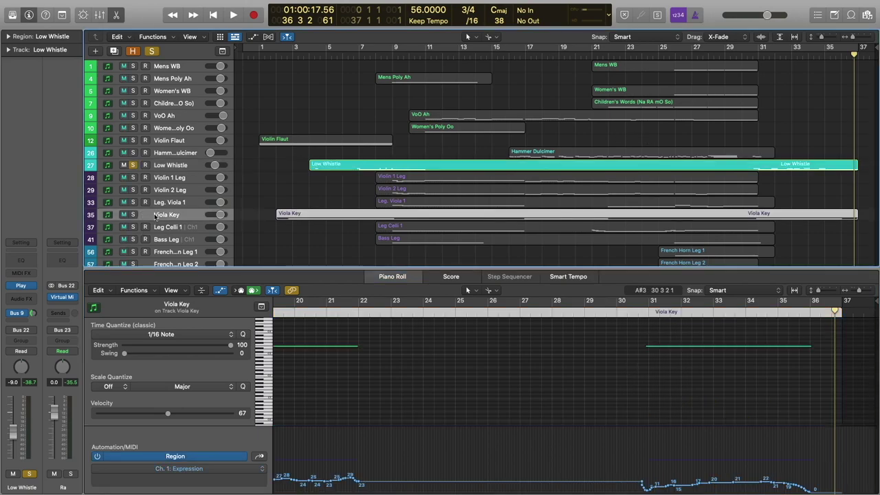
click(70, 473)
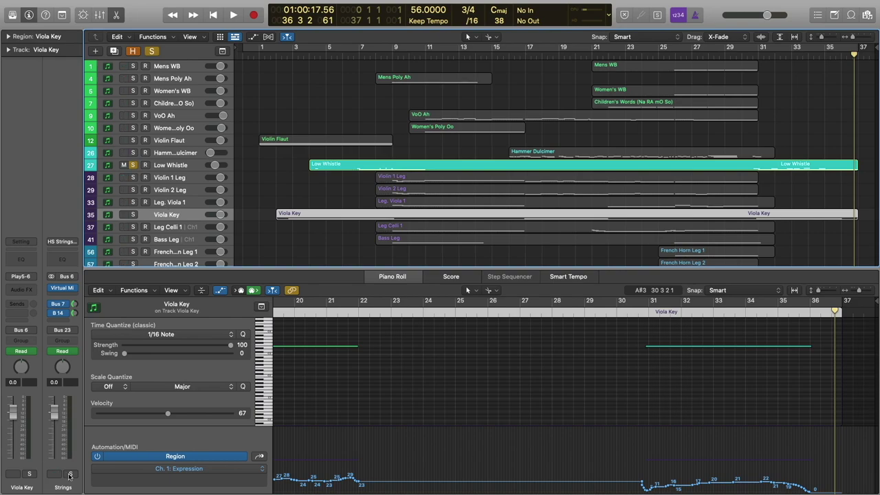
scroll(583, 391, up, 2)
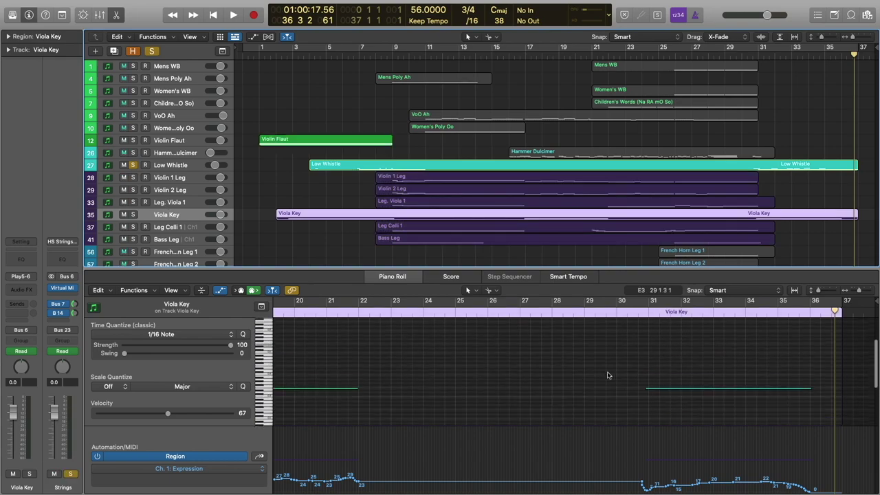
click(640, 313)
key(space)
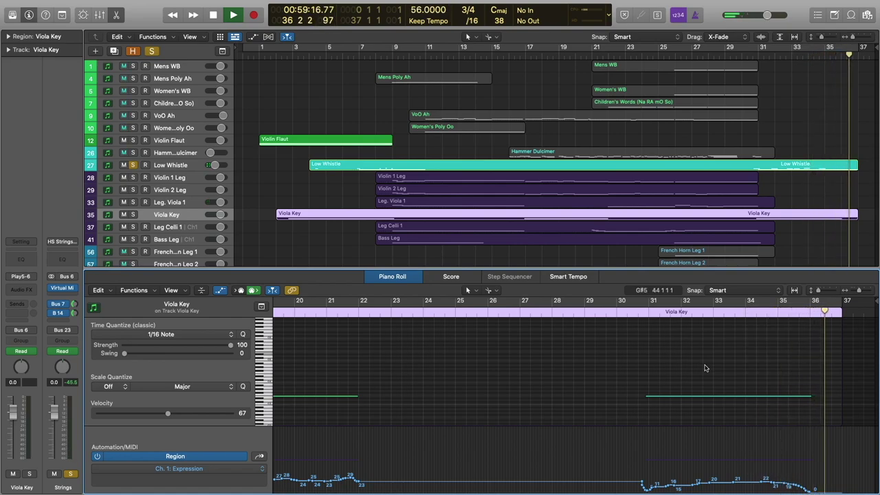
key(space)
- Solo the Alto Flute, view its closing region together with Viola Key in the Piano Roll, and play to bar 36
scroll(801, 195, down, 3)
scroll(801, 196, down, 2)
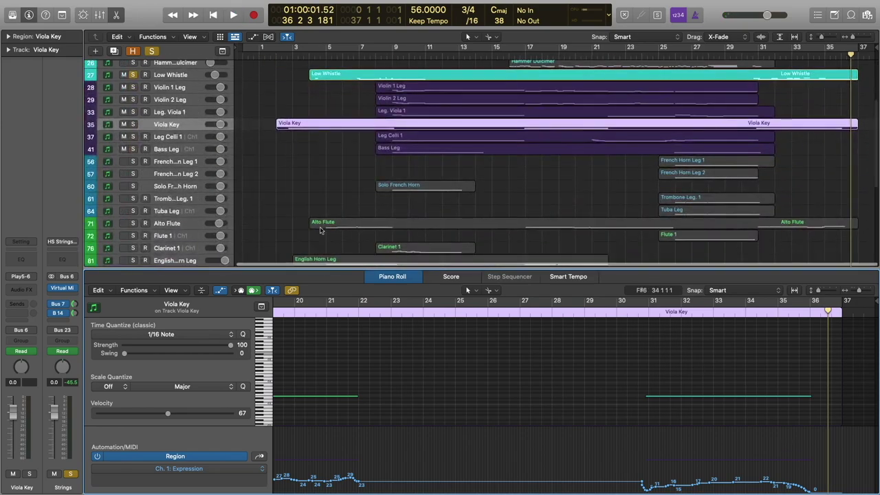
click(133, 224)
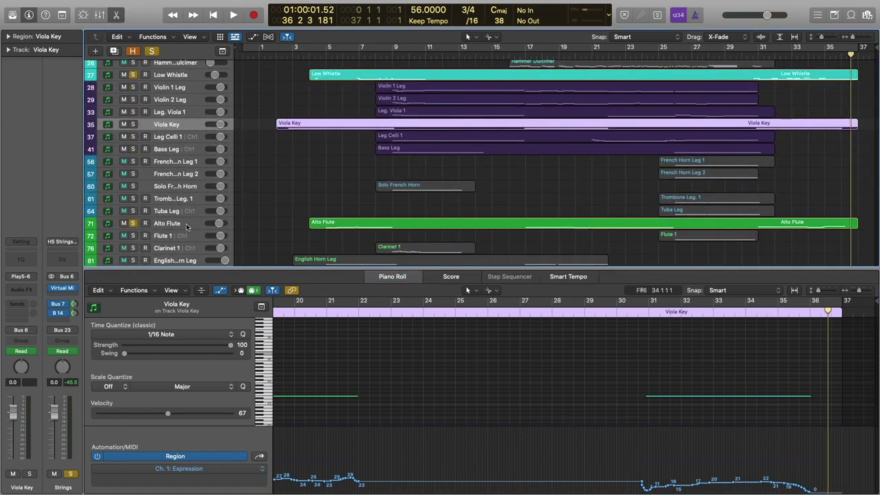
shift+click(783, 226)
click(646, 391)
key(space)
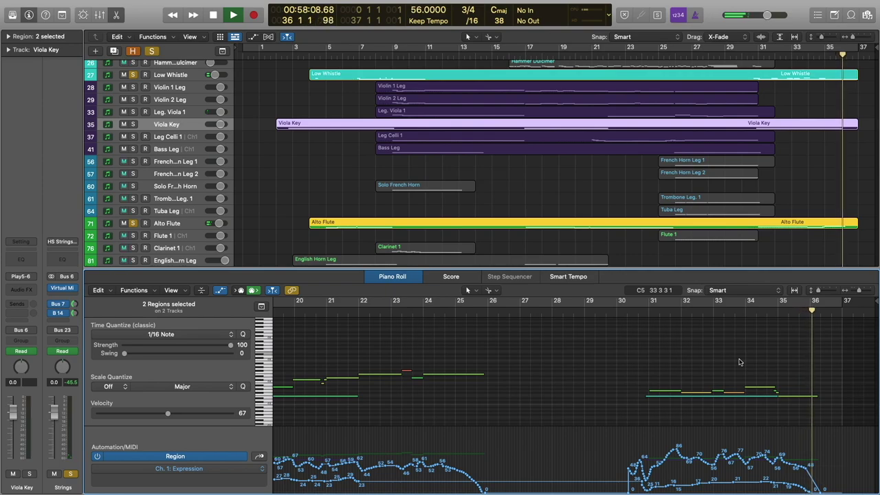
key(space)
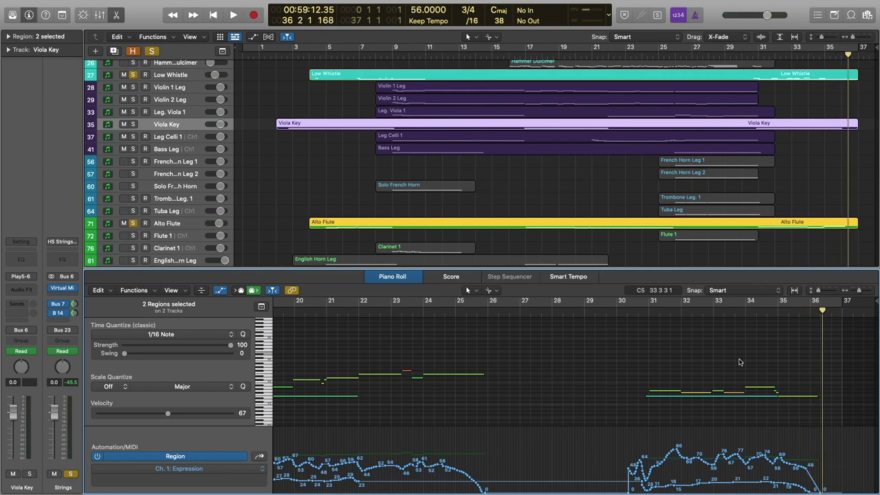
- Solo the Harp track, view its closing region in the Piano Roll, and play from about bar 30
scroll(519, 165, down, 5)
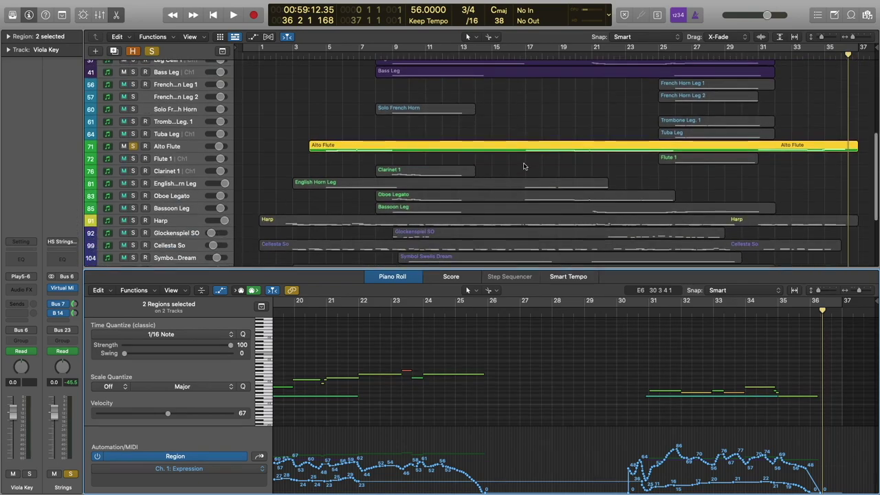
click(134, 220)
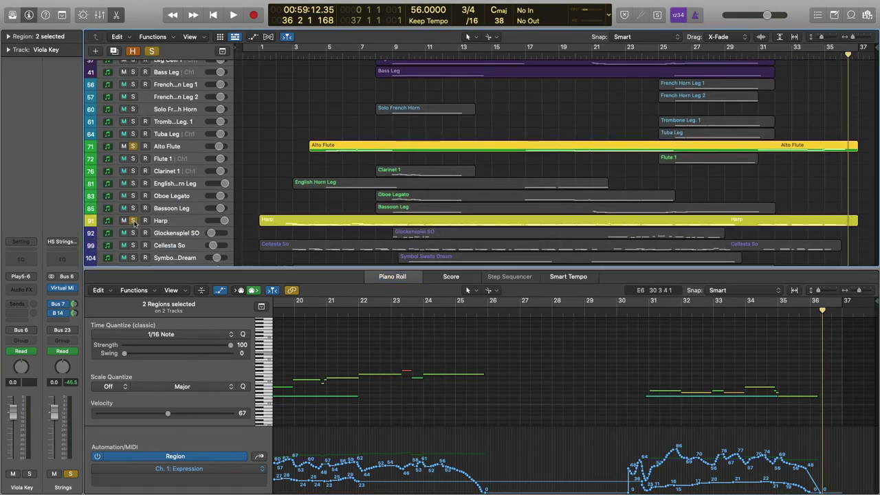
click(792, 221)
click(637, 312)
key(space)
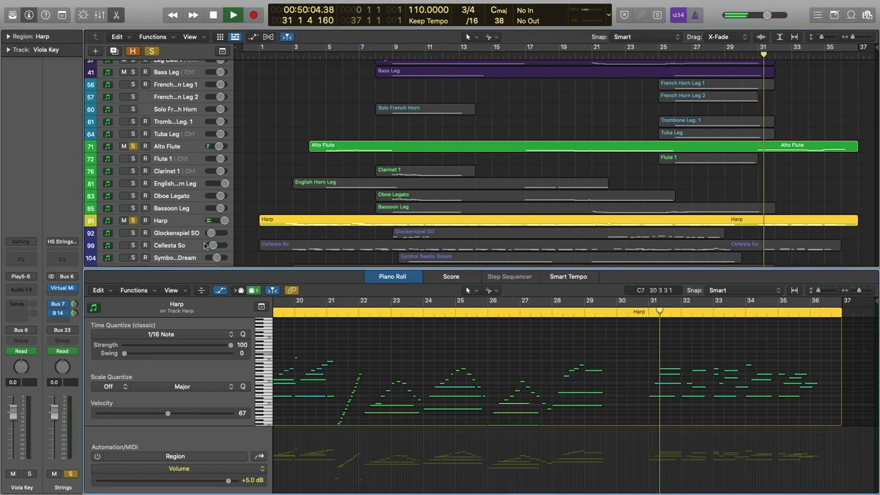
- Solo the Cellesta So track, add its closing region to the Harp view, and continue playback to bar 36
click(133, 245)
shift+click(799, 247)
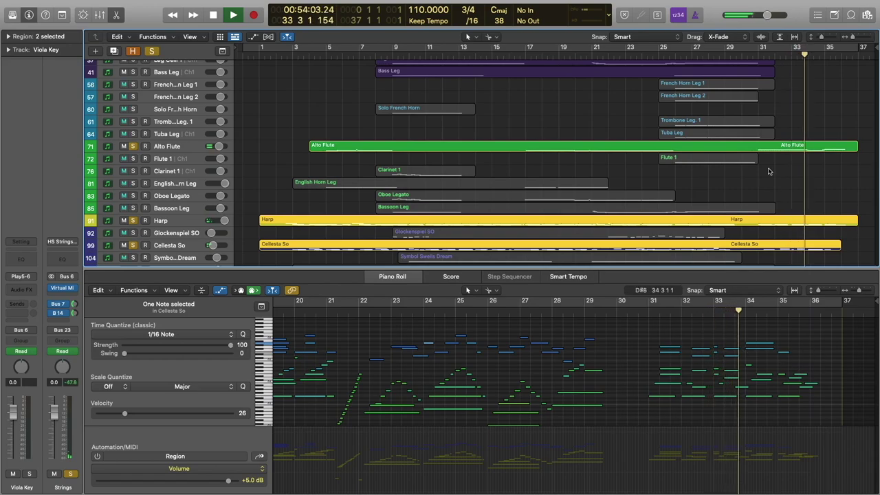
scroll(769, 172, down, 5)
scroll(769, 172, up, 3)
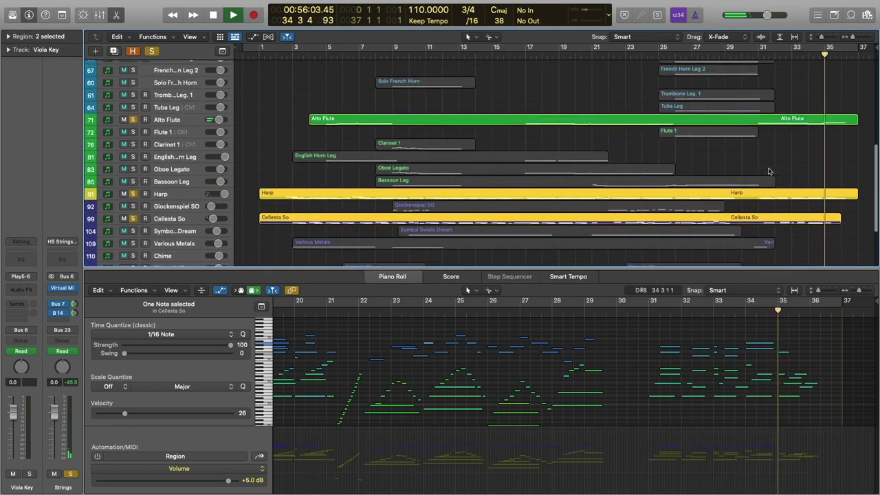
scroll(768, 171, up, 2)
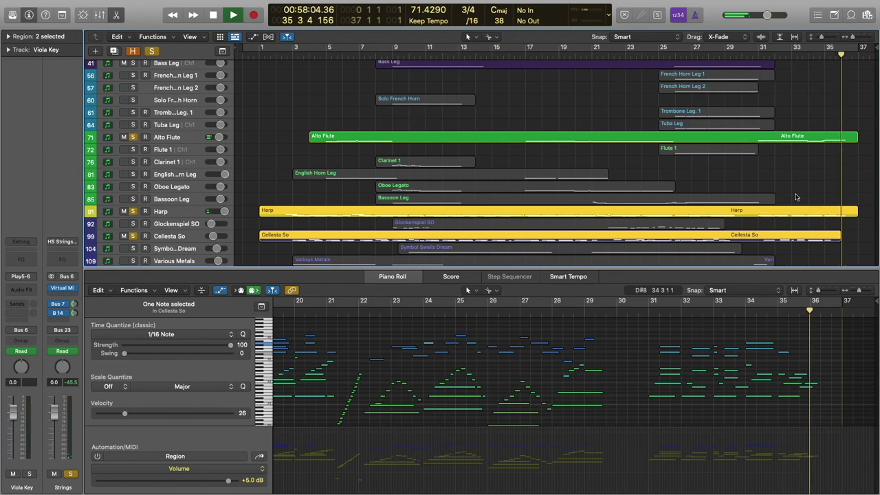
key(space)
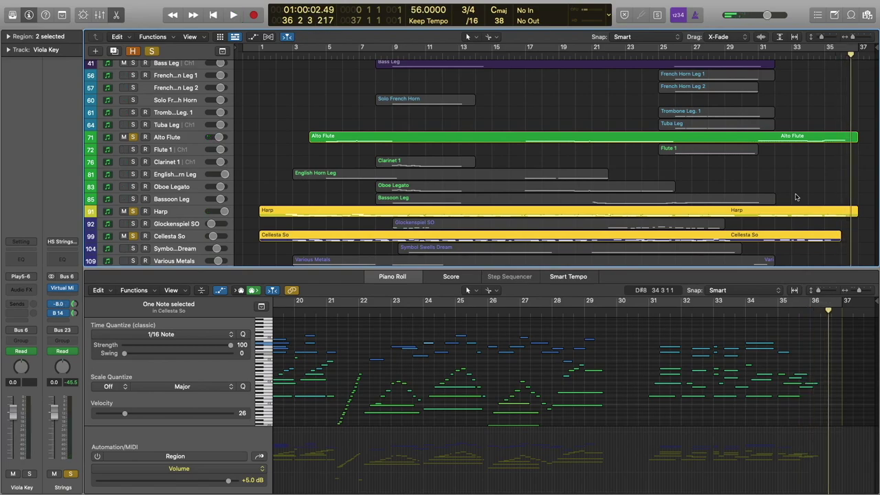
- Close the Piano Roll, deselect all regions, and turn off every track solo
drag(784, 268, 783, 490)
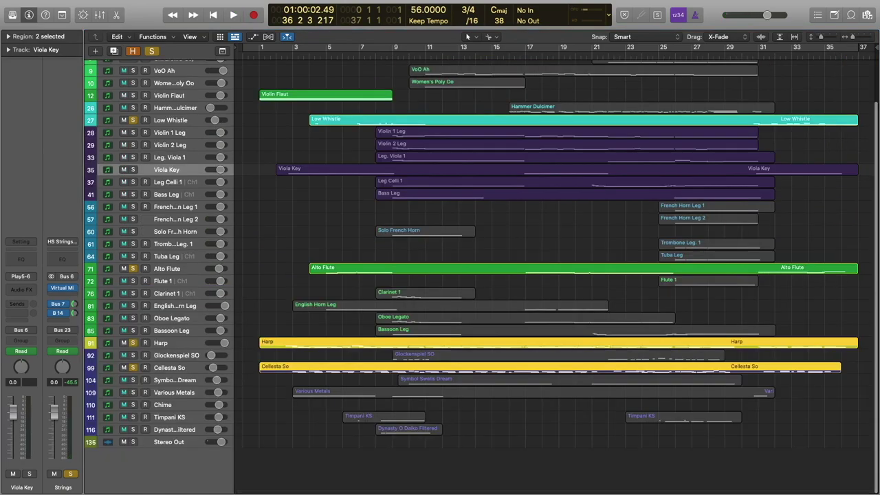
scroll(802, 298, up, 3)
click(802, 297)
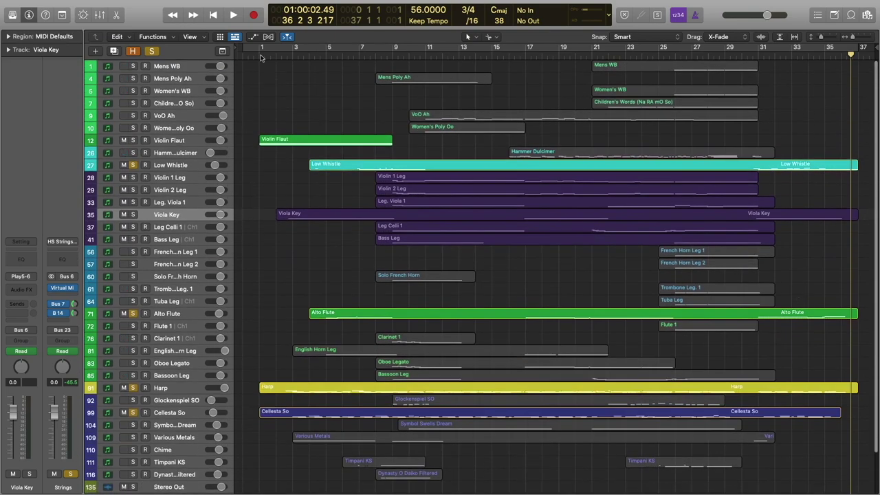
click(151, 51)
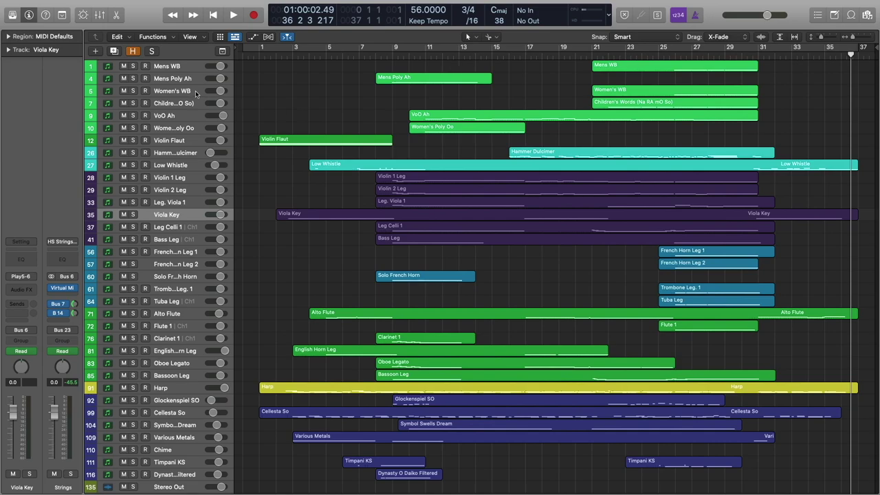
- Examine the EW Spaces II Choir Verb used by the children's choir track and close its window
click(167, 103)
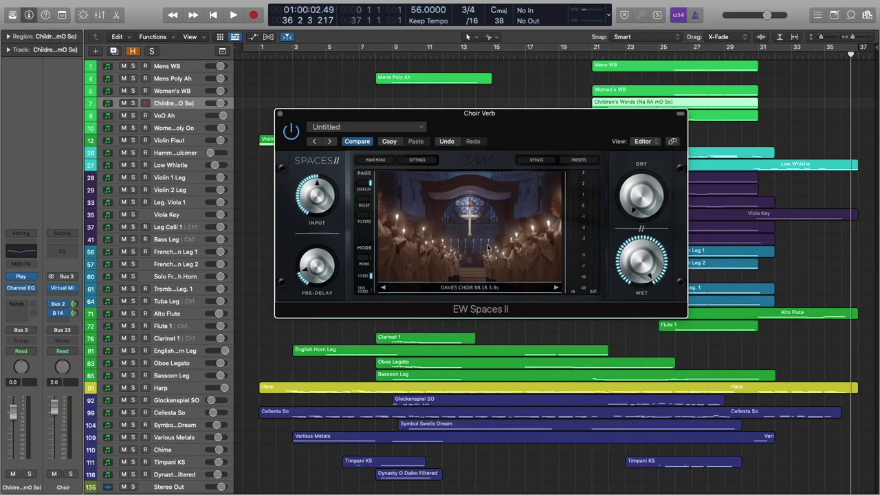
click(280, 115)
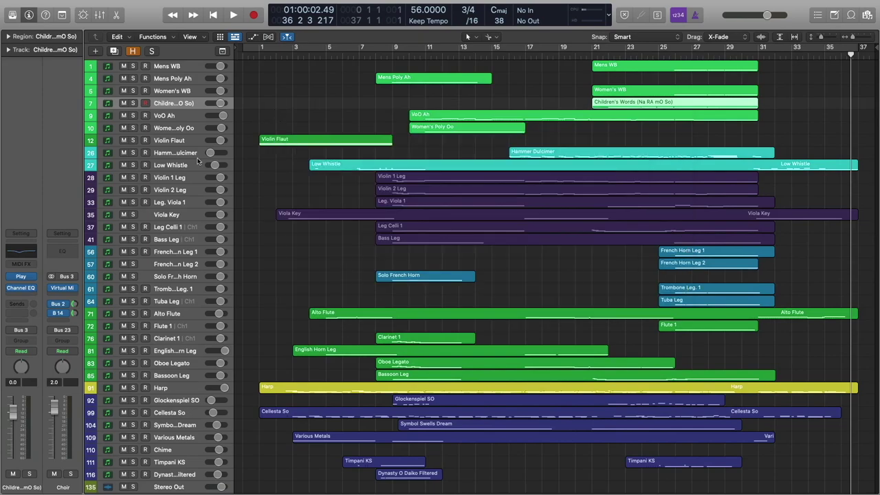
- Follow the Hammer Dulcimer's Bus 9 send to Long Verb, examine its EW Spaces II reverb, and close the plug-in window
click(178, 154)
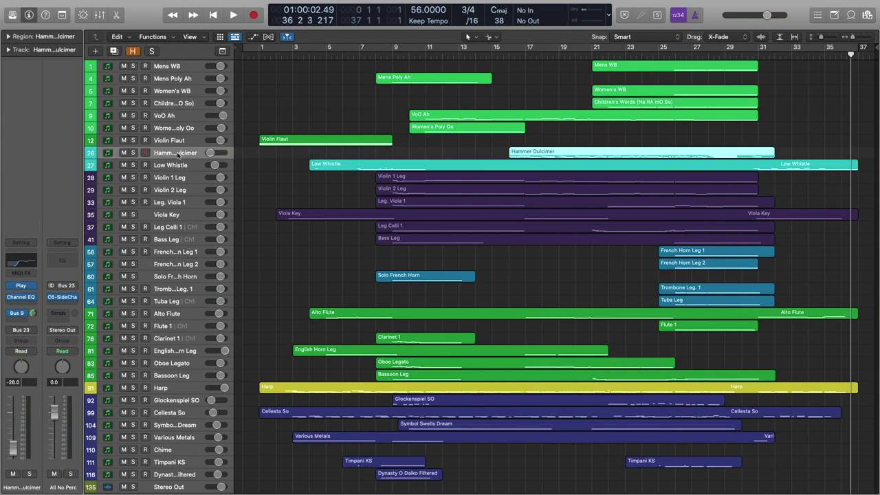
click(18, 316)
click(40, 183)
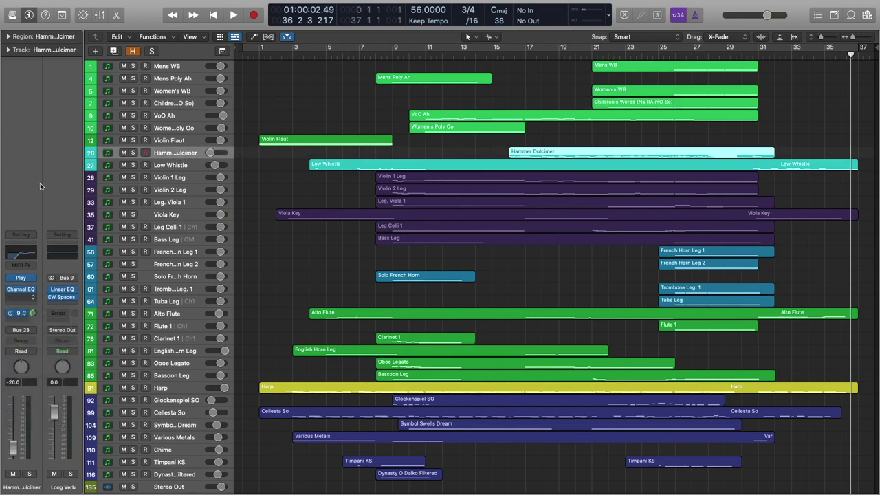
click(61, 297)
drag(353, 161, 535, 172)
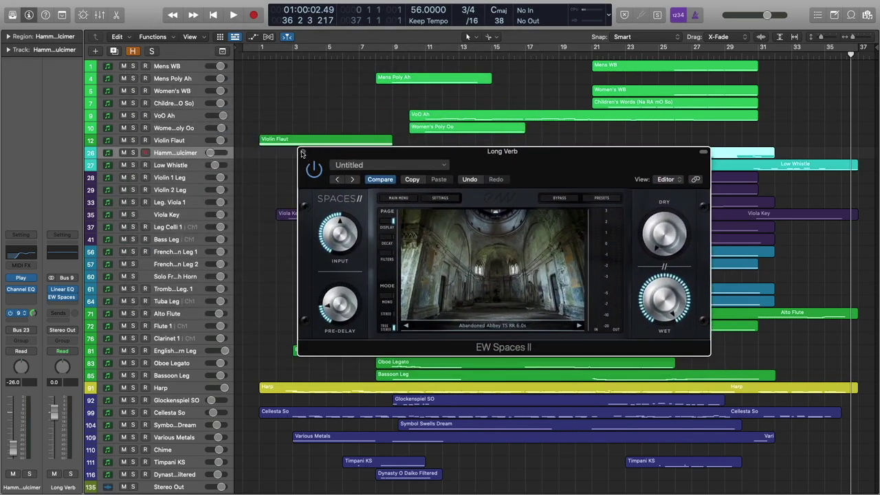
click(303, 153)
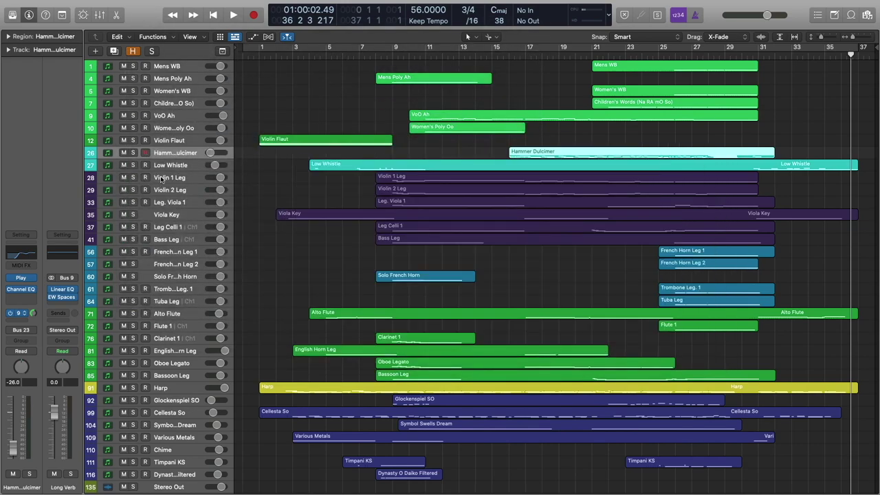
- Follow the Violin 1 Leg track's Strings bus send to High String Verb, examine its EW Spaces II reverb, and close the window
click(162, 178)
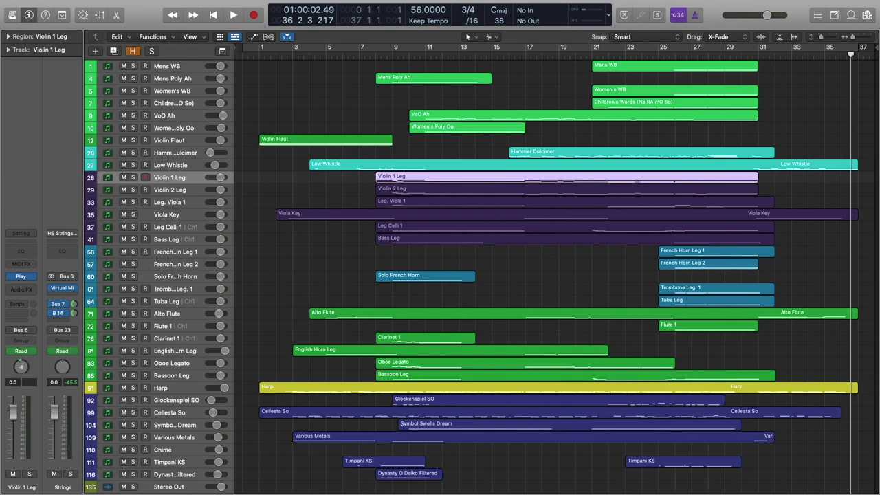
click(57, 312)
drag(471, 183, 515, 167)
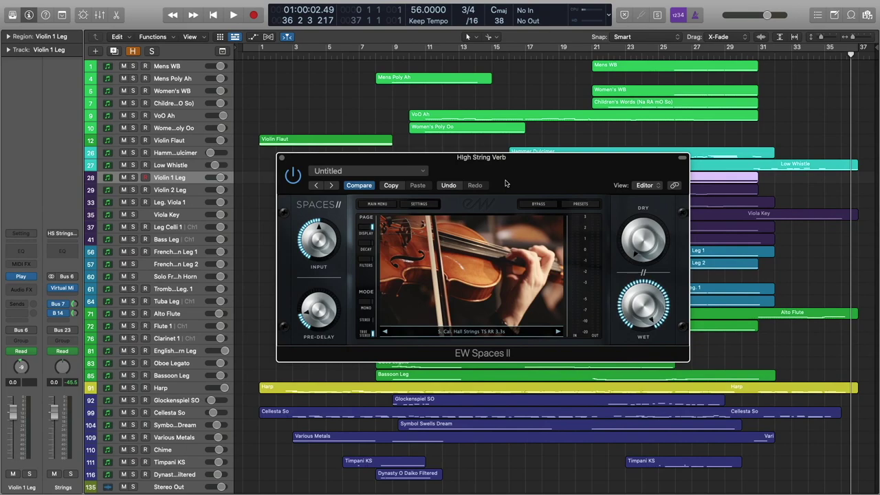
click(282, 158)
- Examine the EW Spaces II Brass Verb used by the French Horn Leg 1 track's Brass bus and close its window
click(176, 253)
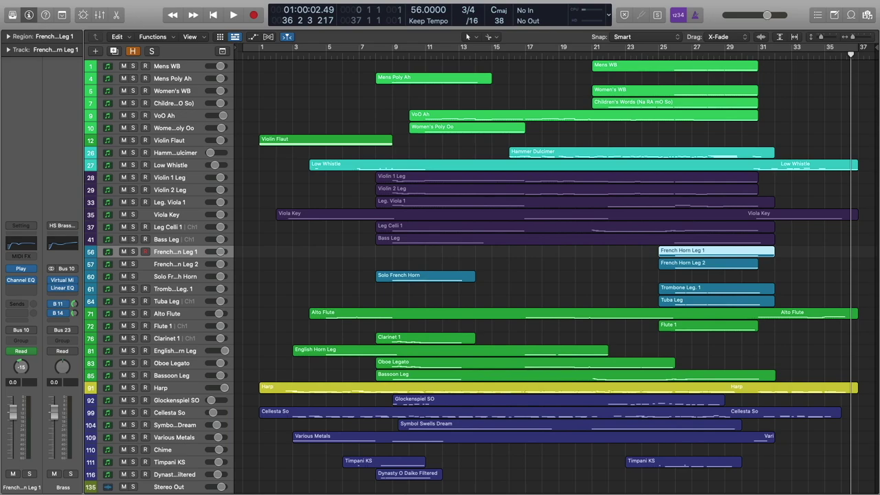
click(57, 303)
drag(687, 94, 492, 121)
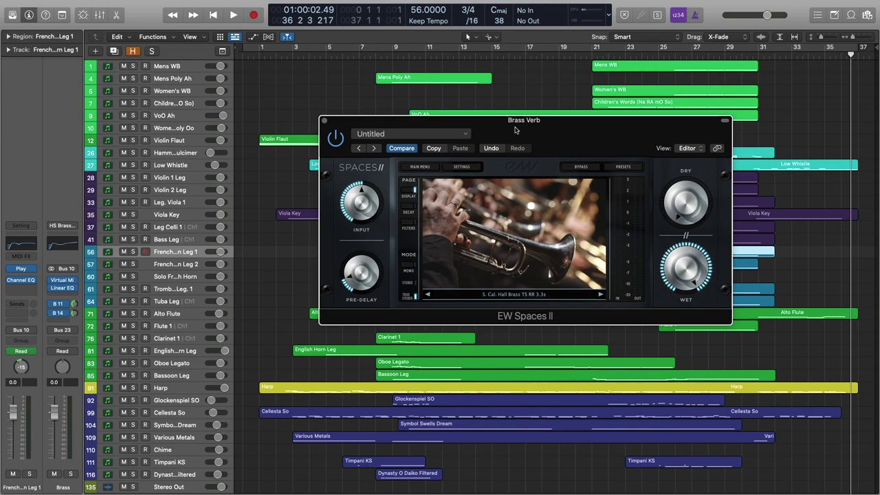
drag(463, 128, 714, 55)
key(super+w)
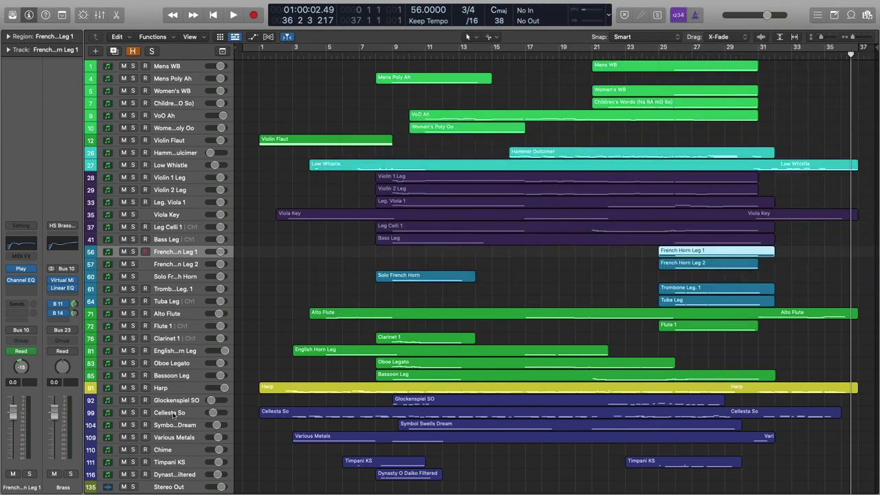
- Examine the EW Spaces II Woodwind Verb used by the Flute 1 track's Woodwinds bus and close its window
click(172, 328)
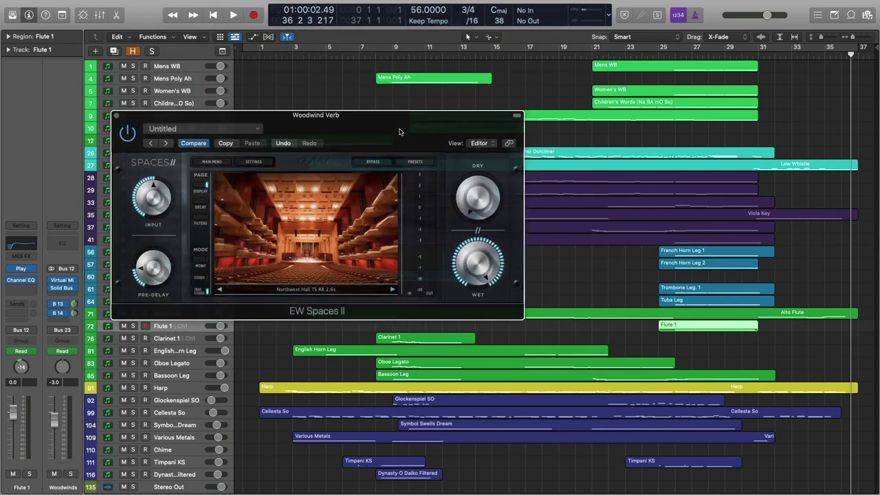
drag(315, 115, 477, 133)
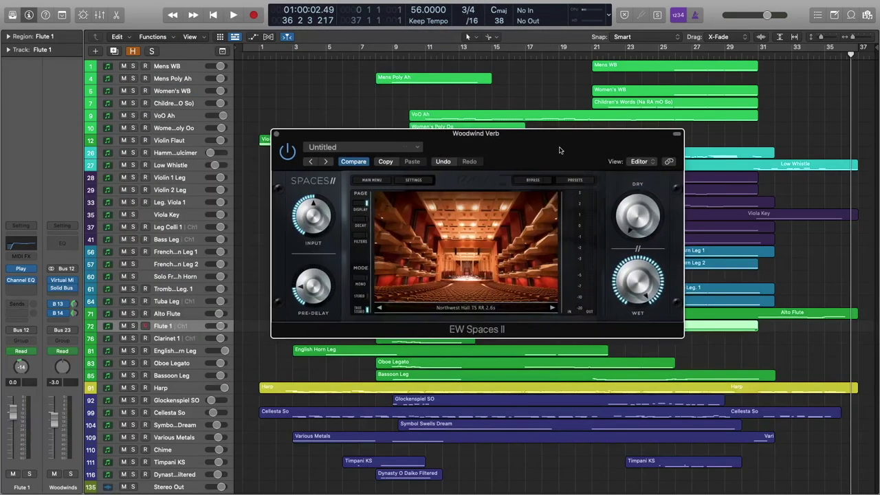
click(277, 135)
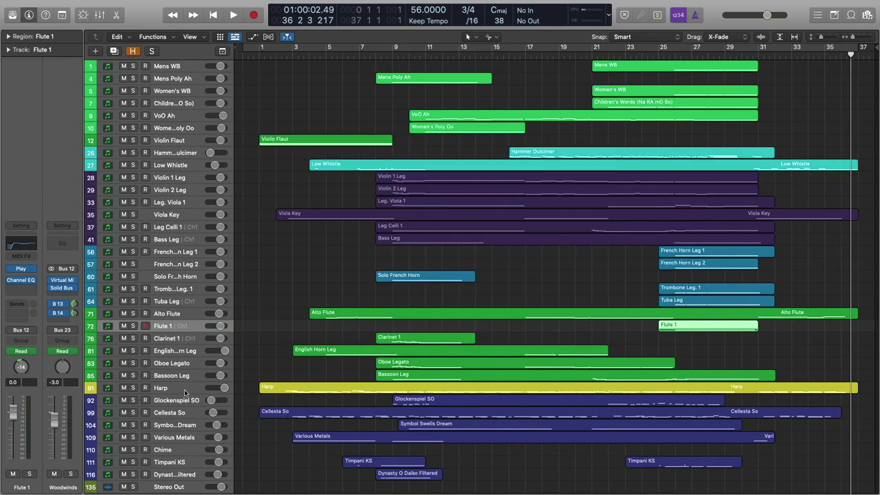
- Follow the Harp track's Bus 7 send to High String Verb, examine its EW Spaces II reverb, and close the plug-in window
click(184, 389)
click(18, 310)
click(38, 315)
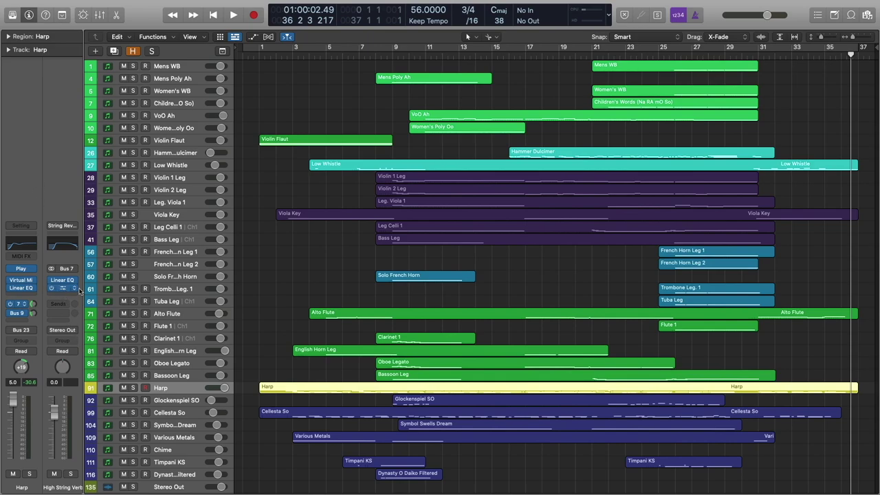
click(69, 291)
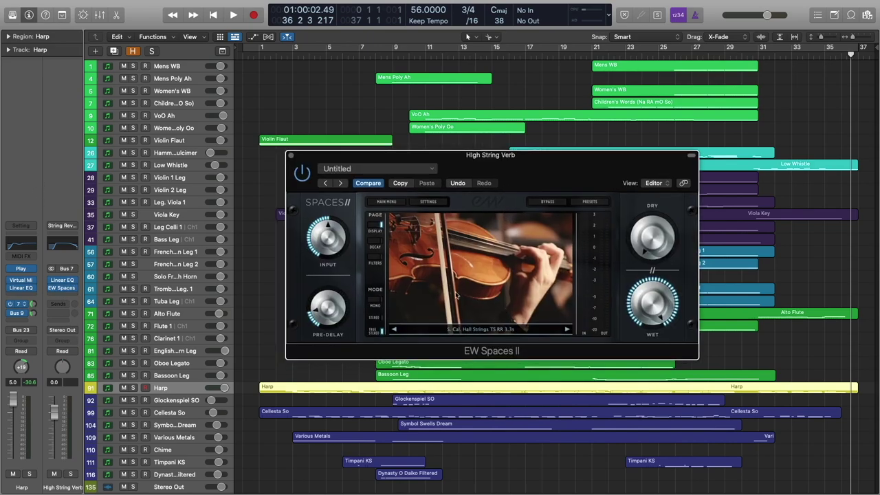
click(293, 157)
- Follow the Harp's Bus 9 send to Long Verb, examine its EW Spaces II reverb, and close the plug-in window
click(19, 315)
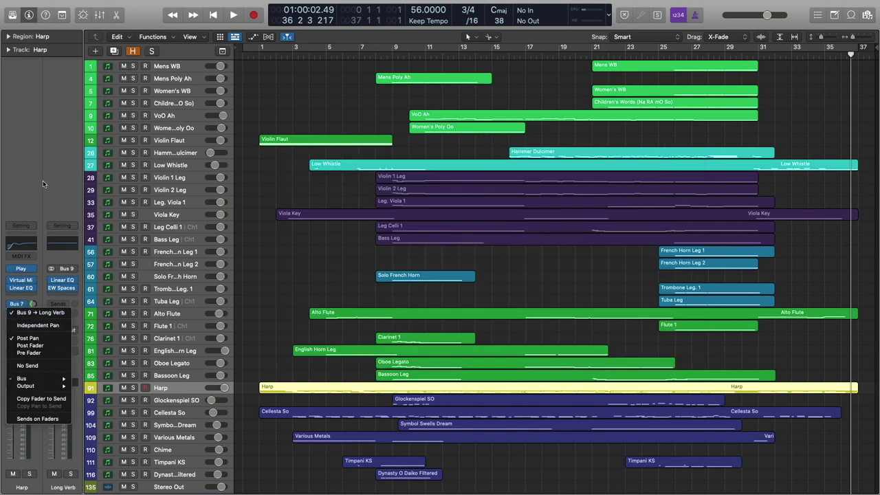
click(37, 319)
click(64, 288)
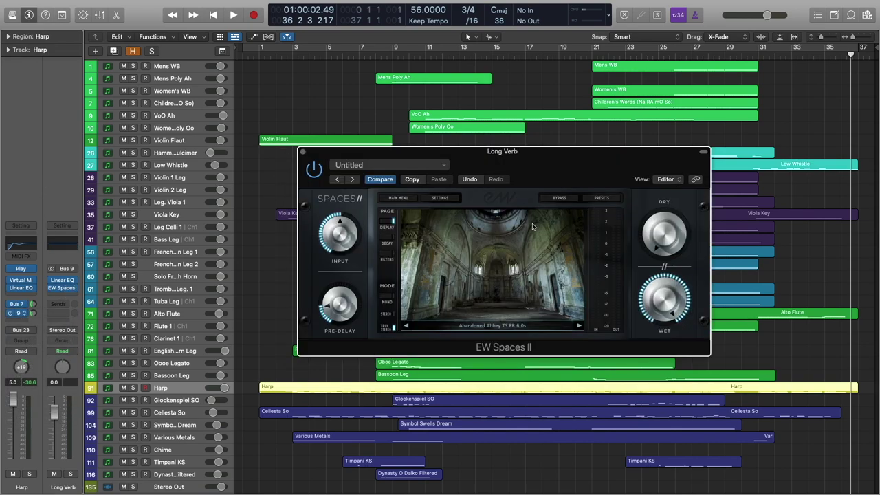
click(304, 152)
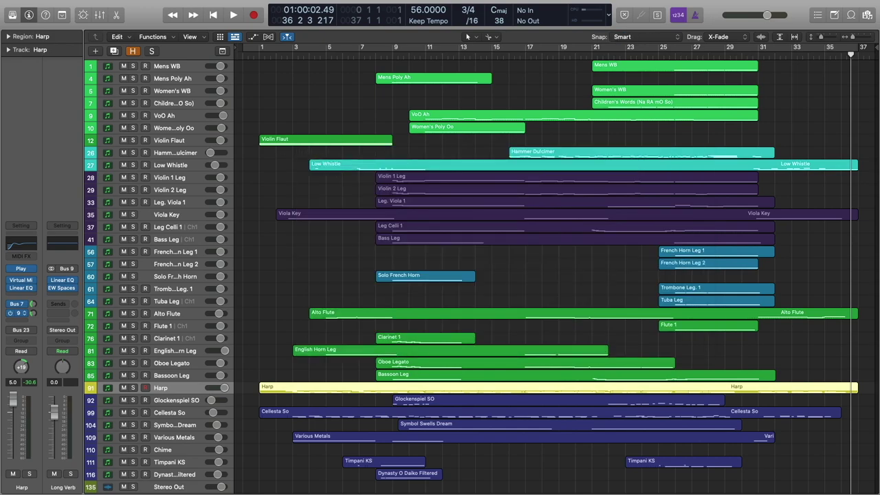
- Examine the EW Spaces II Stage Verb used by the Violin 2 Leg track's Strings bus and close its window
click(182, 190)
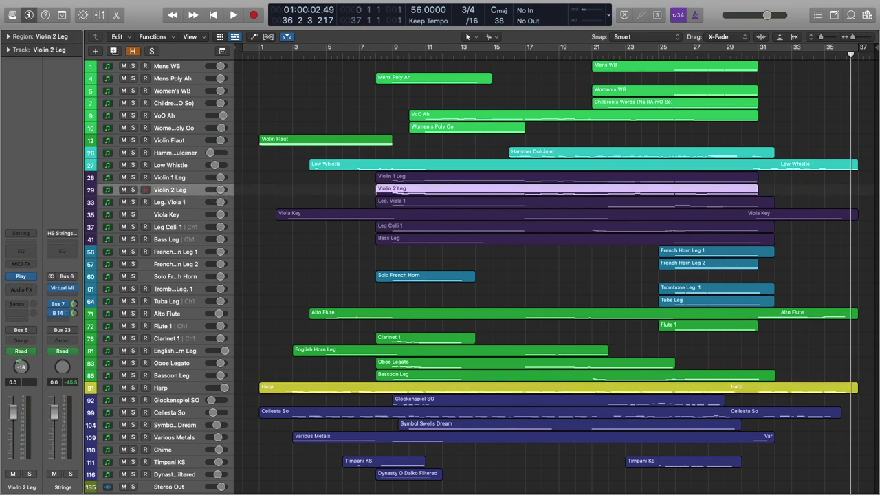
key(v)
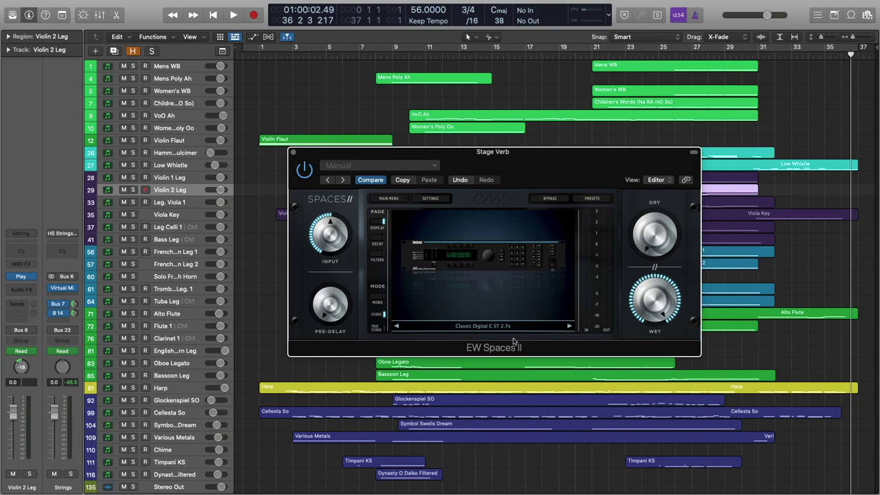
click(293, 152)
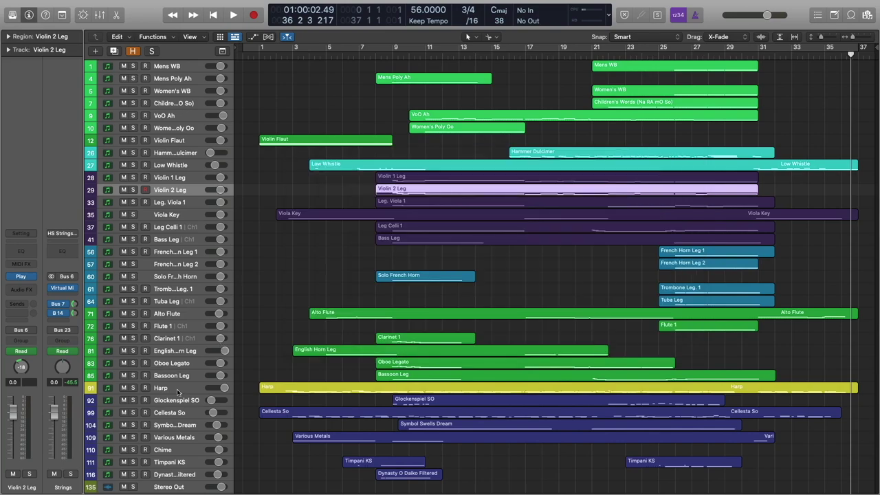
- Return to the Harp track to examine its sends
click(177, 388)
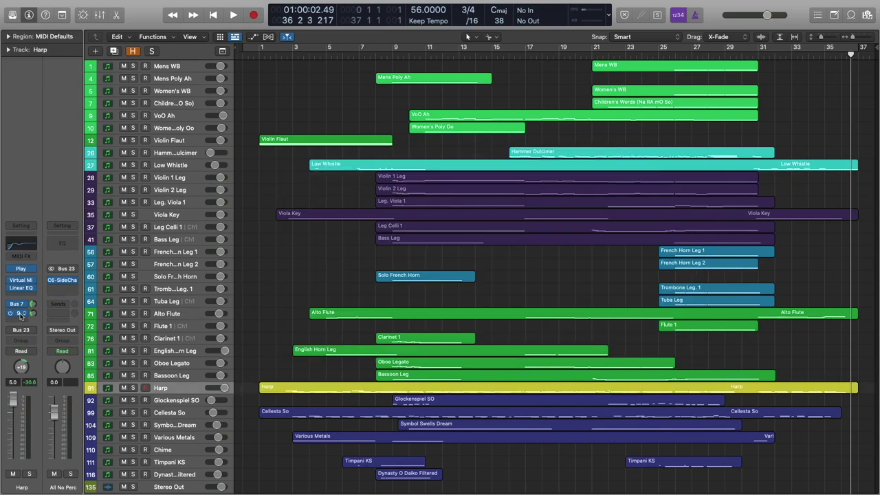